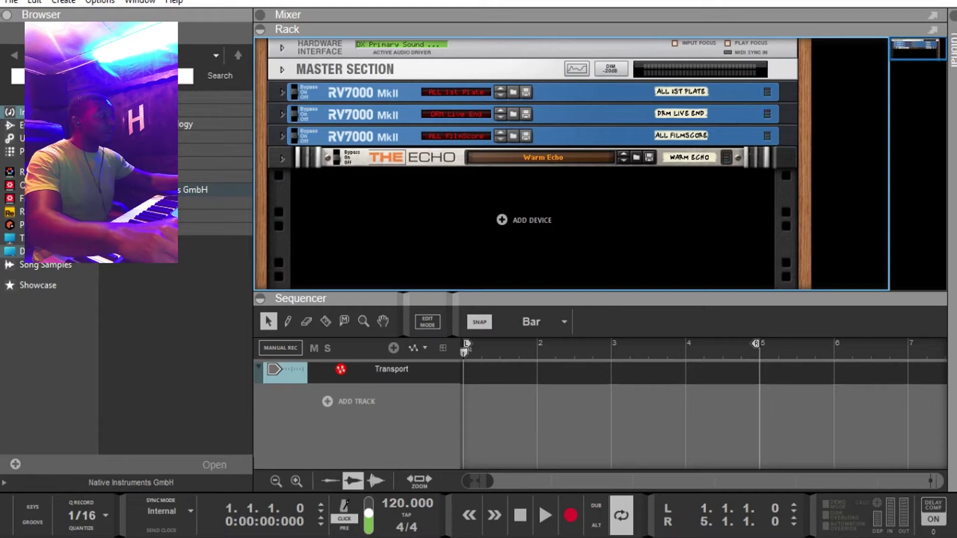
# Browse through the sample folders to the one containing the Oversampled_LD ukulele loops.
pyautogui.click(44, 238)
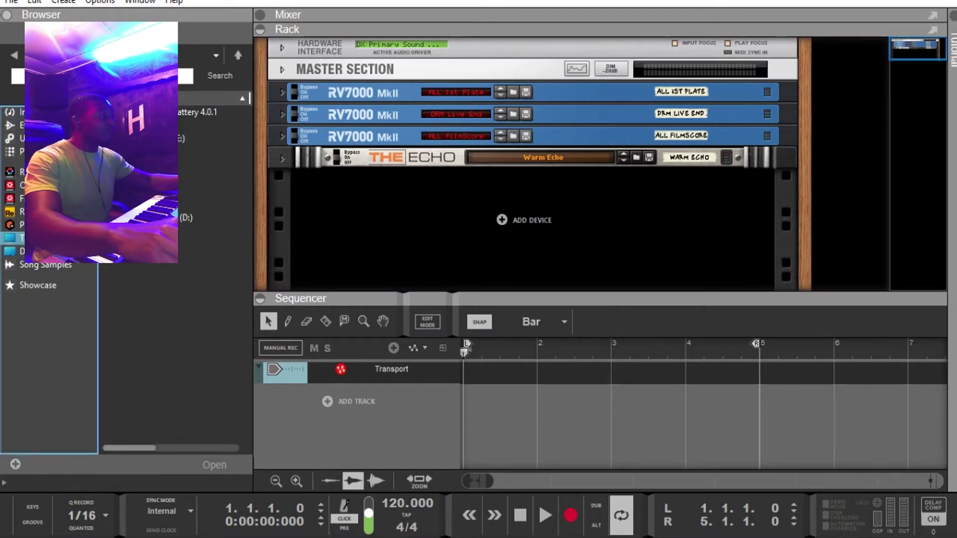
pyautogui.doubleClick(142, 152)
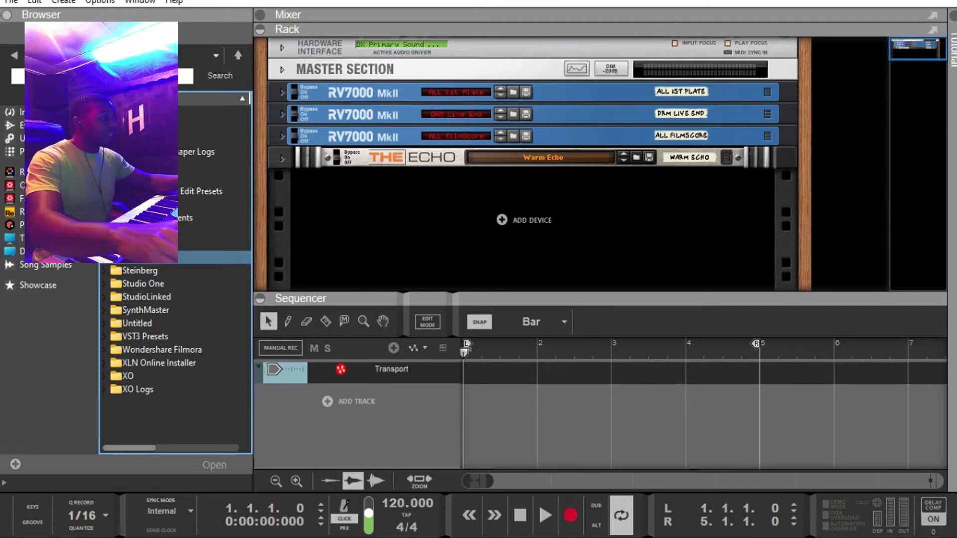
pyautogui.click(142, 257)
pyautogui.doubleClick(142, 257)
pyautogui.doubleClick(142, 165)
pyautogui.click(142, 165)
pyautogui.doubleClick(142, 165)
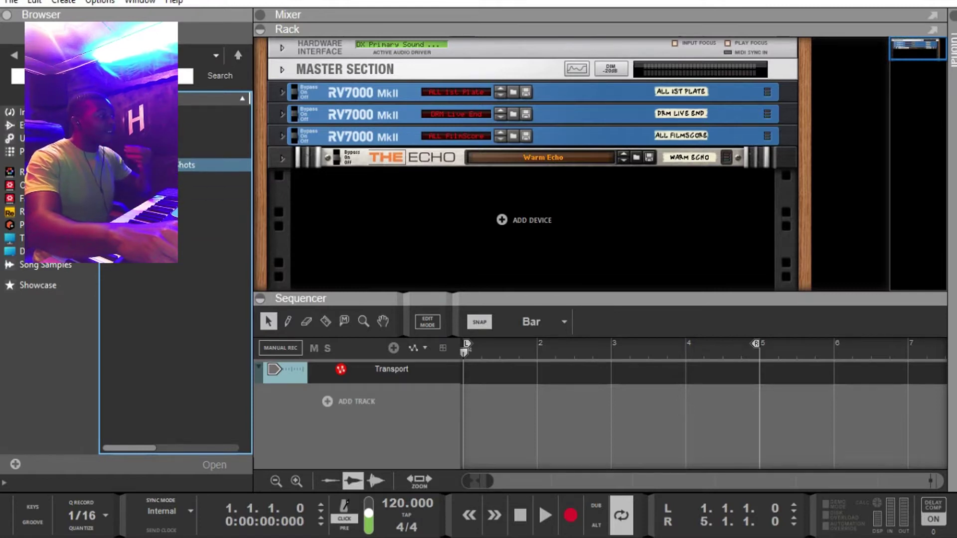
pyautogui.doubleClick(142, 178)
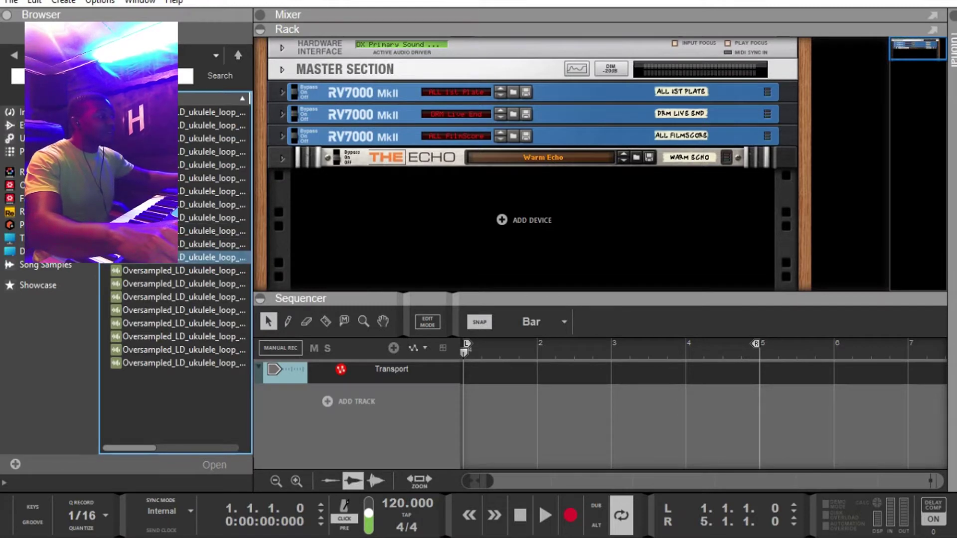
# Audition the Oversampled_LD ukulele loops numbered 07, 11, 13, 18, 19 and 20.
pyautogui.click(203, 191)
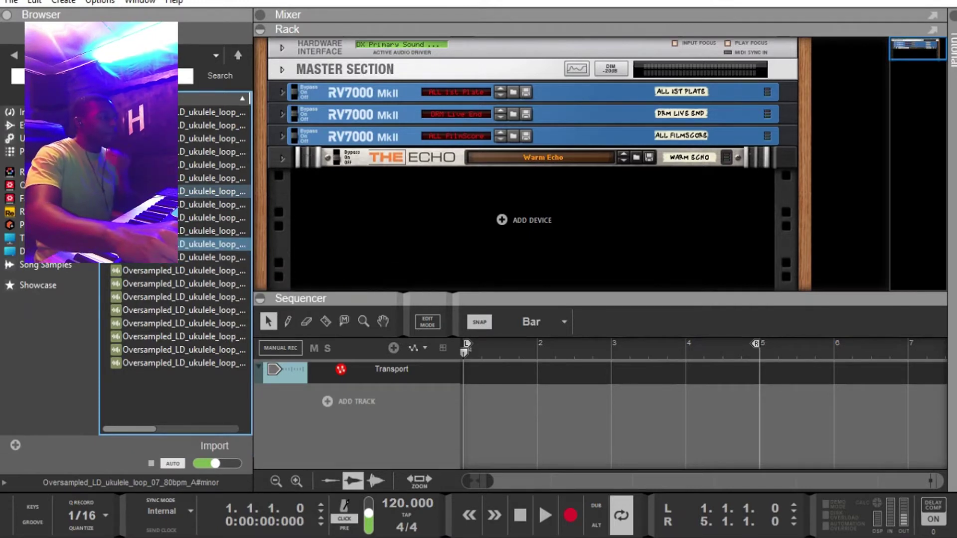
pyautogui.click(232, 244)
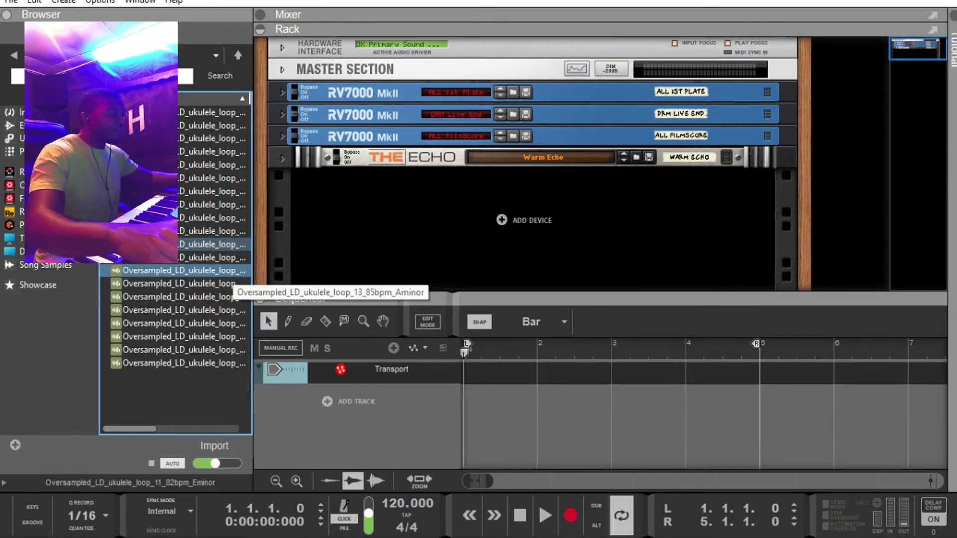
pyautogui.click(230, 272)
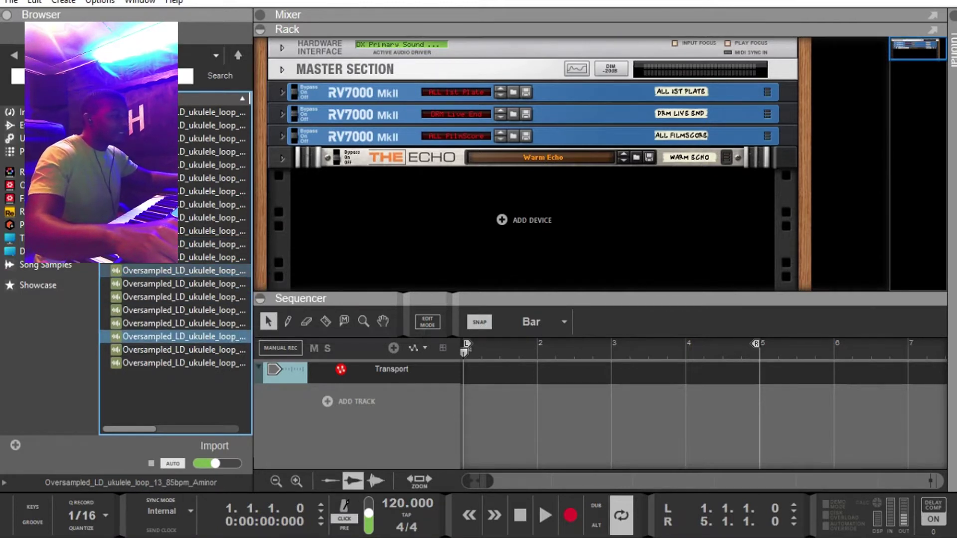
pyautogui.click(219, 336)
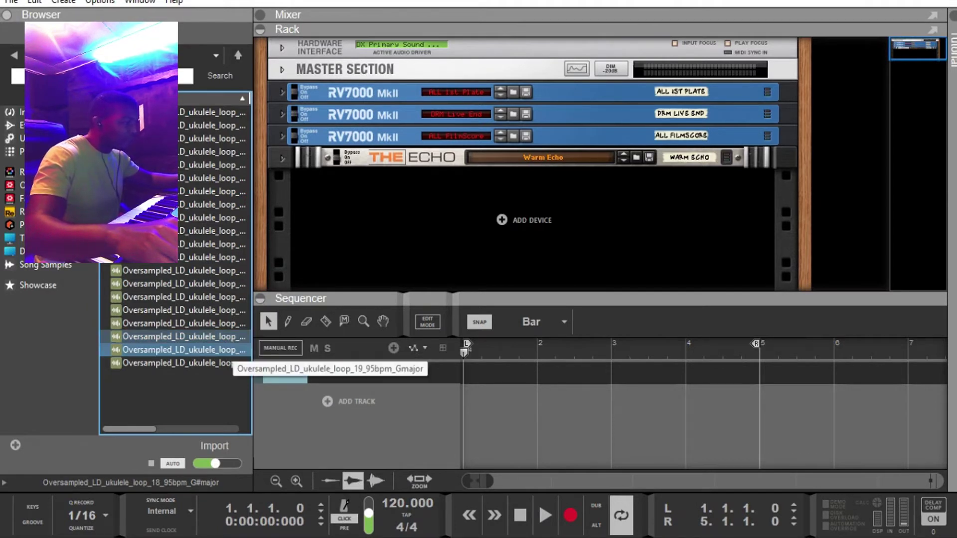
pyautogui.click(222, 351)
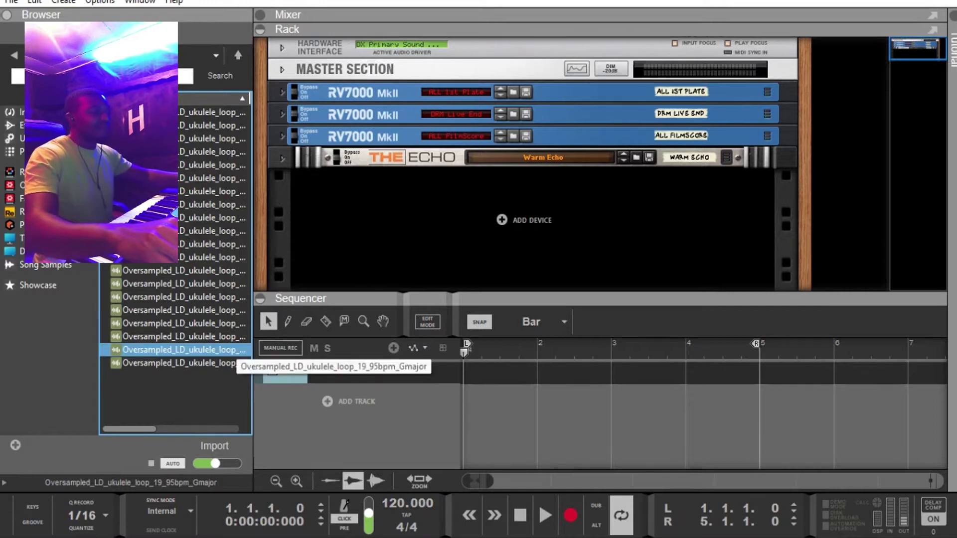
pyautogui.click(219, 364)
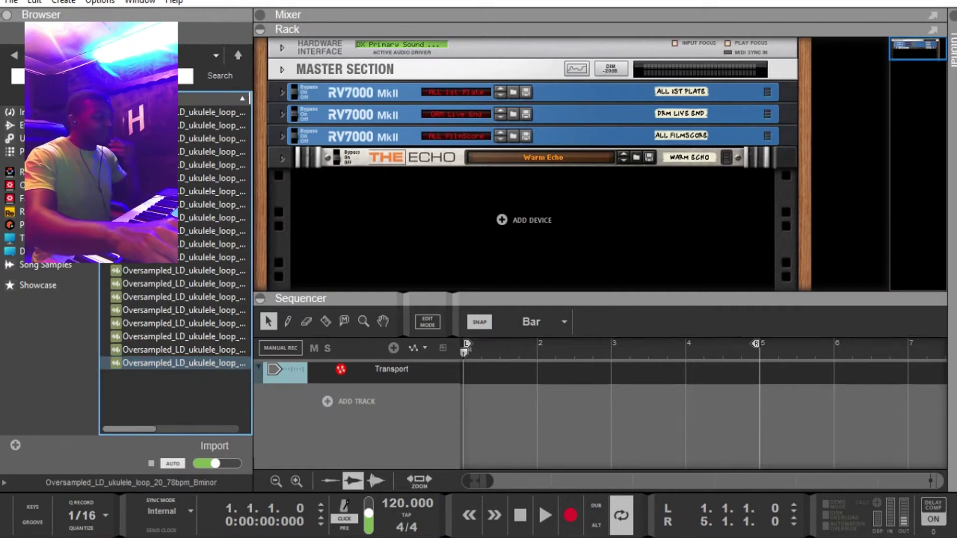
# Set the song tempo to 78 BPM to match ukulele loop 20.
pyautogui.doubleClick(396, 502)
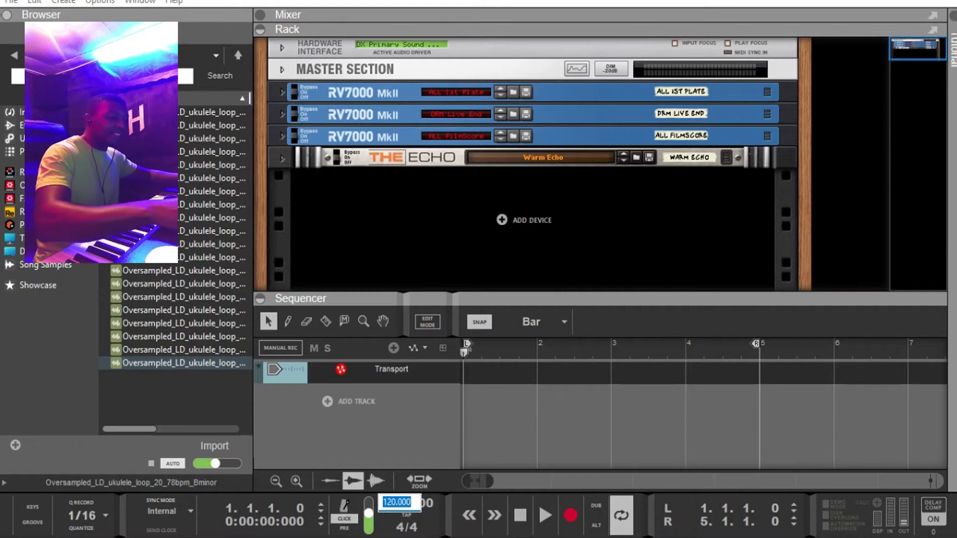
pyautogui.write('78')
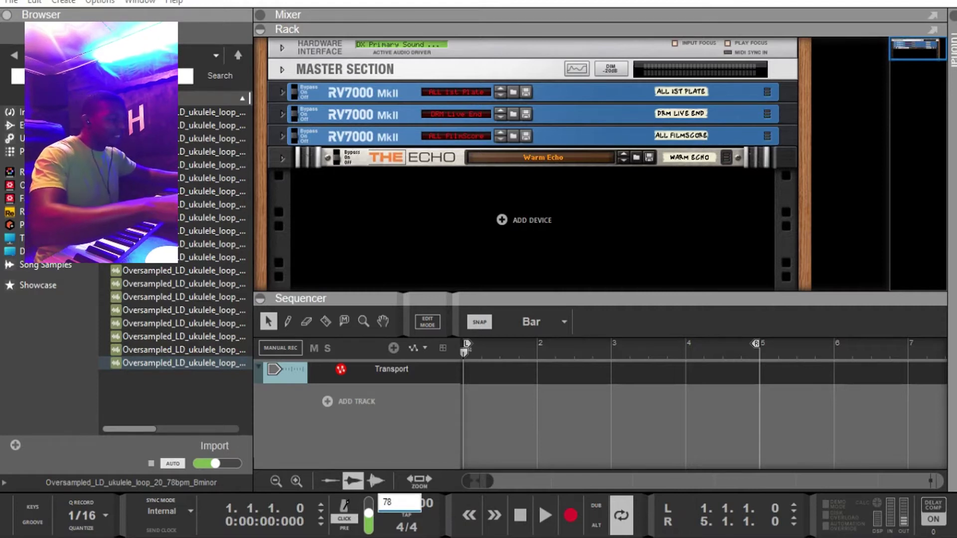
pyautogui.press('Return')
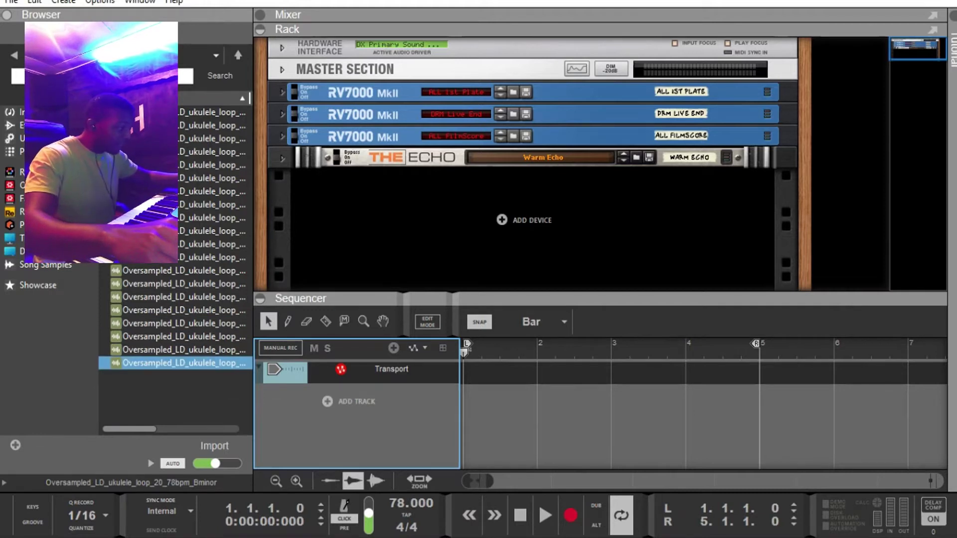
# Add Oversampled_LD_ukulele_loop_20_78bpm_Bminor as an audio clip starting at bar 1, and set the right loop locator to bar 9.
pyautogui.moveTo(182, 362); pyautogui.dragTo(539, 417)
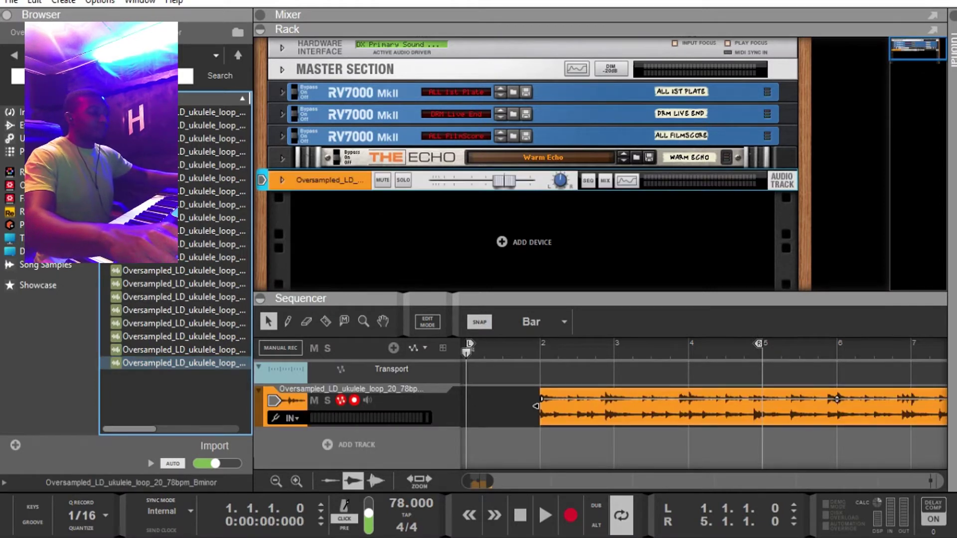
pyautogui.moveTo(837, 399); pyautogui.dragTo(763, 399)
pyautogui.scroll(-8, 702, 406)
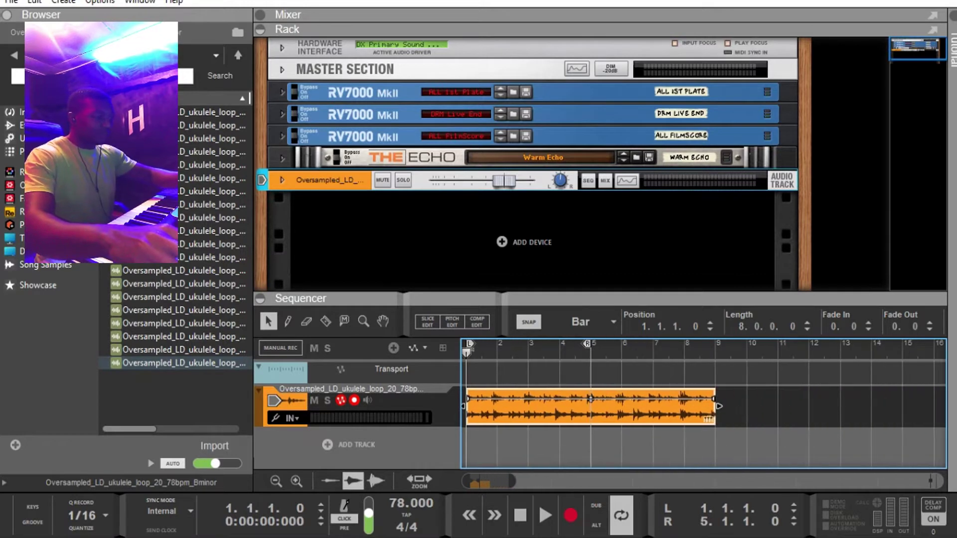
pyautogui.moveTo(587, 343); pyautogui.dragTo(711, 343)
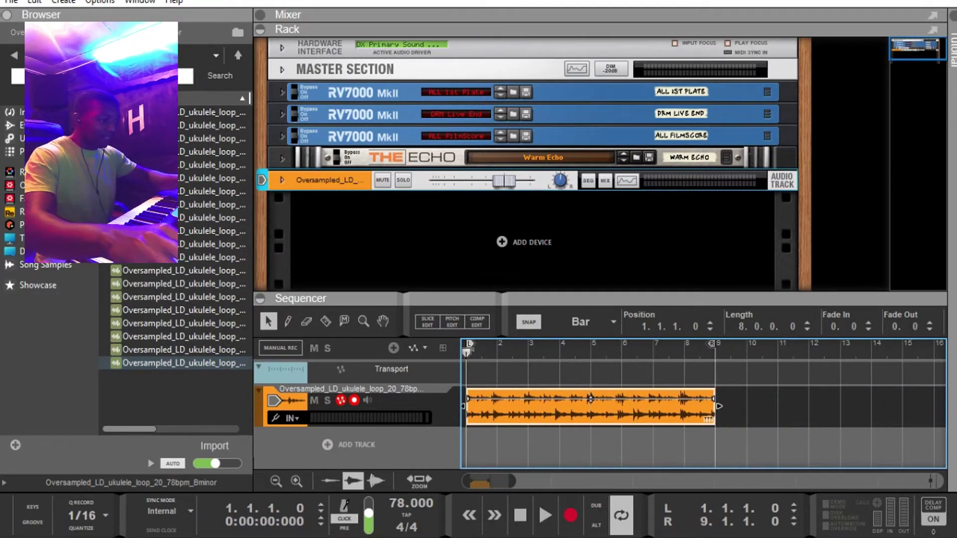
# Enlarge the sequencer area and play back the ukulele clip, stopping in bar 8.
pyautogui.press('space')
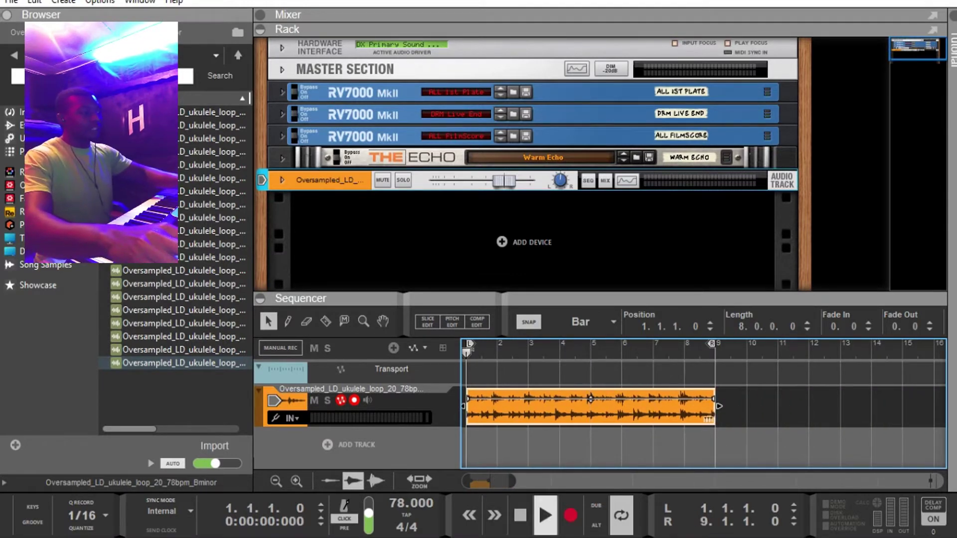
pyautogui.moveTo(580, 298); pyautogui.dragTo(574, 249)
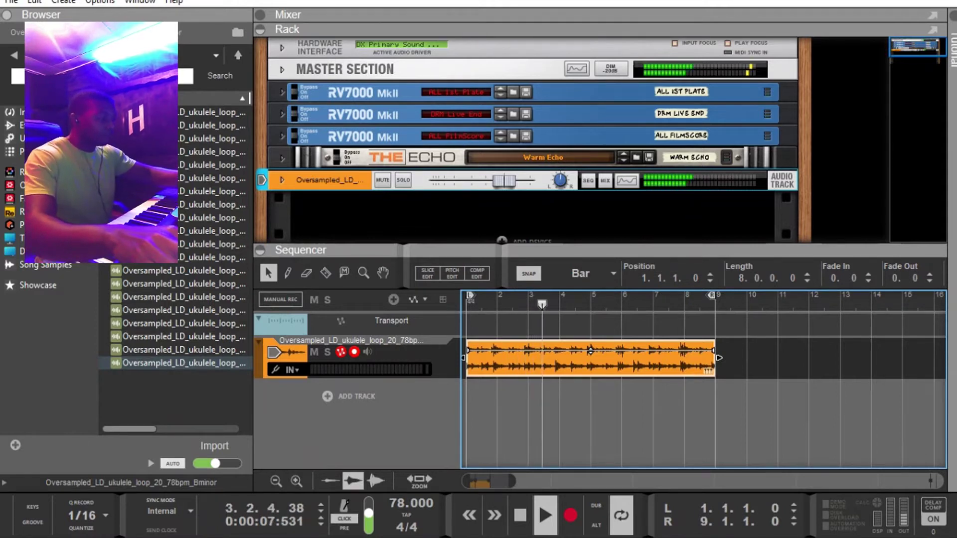
pyautogui.press('h')
pyautogui.press('h')
pyautogui.press('h')
pyautogui.press('h')
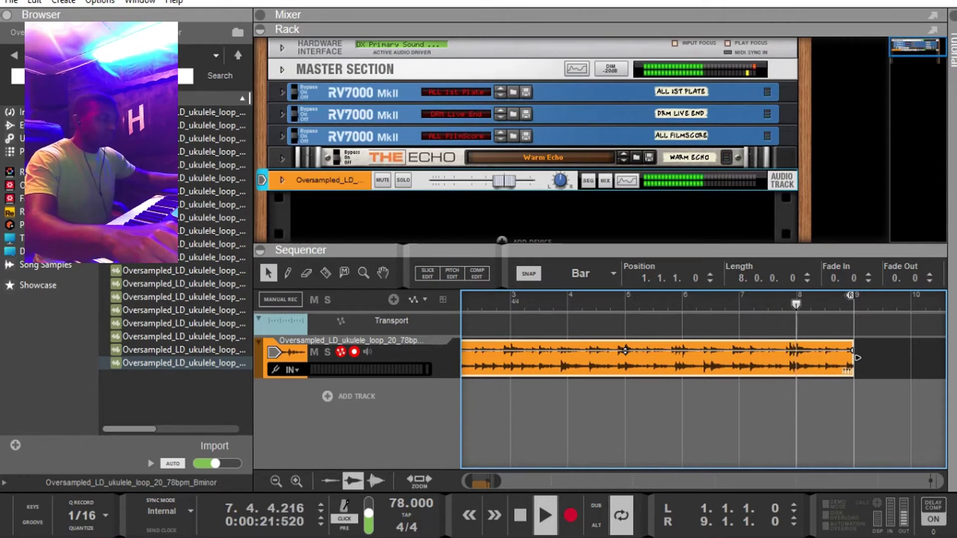
pyautogui.hscroll(-2, 702, 379)
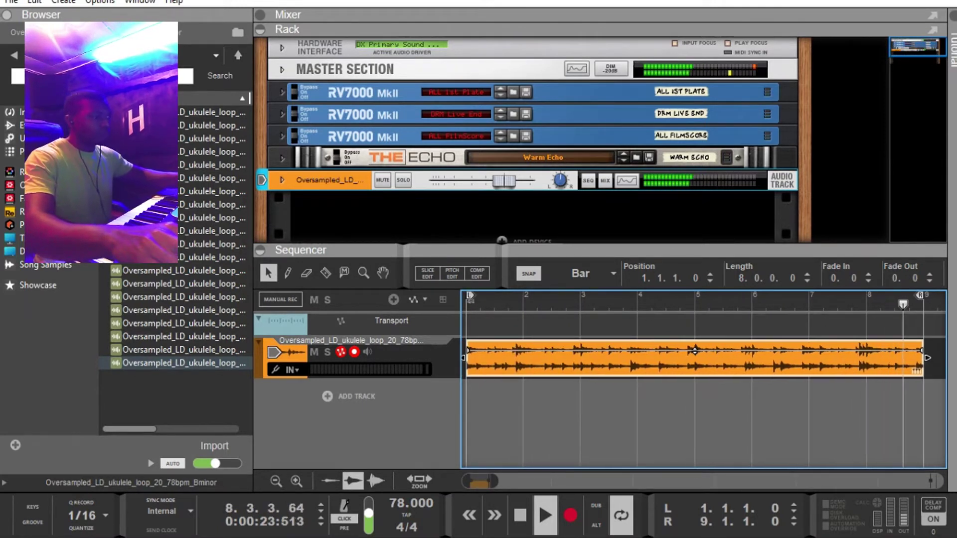
pyautogui.press('space')
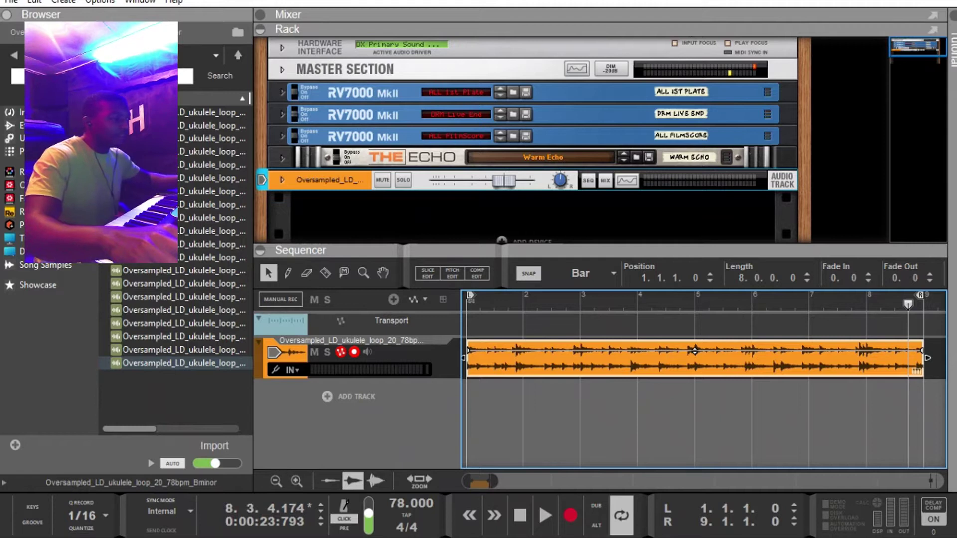
# Return to the song start, listen to the ukulele clip again, and reset the playback position to bar 1.
pyautogui.press('h')
pyautogui.press('h')
pyautogui.press('h')
pyautogui.press('h')
pyautogui.press('h')
pyautogui.press('space')
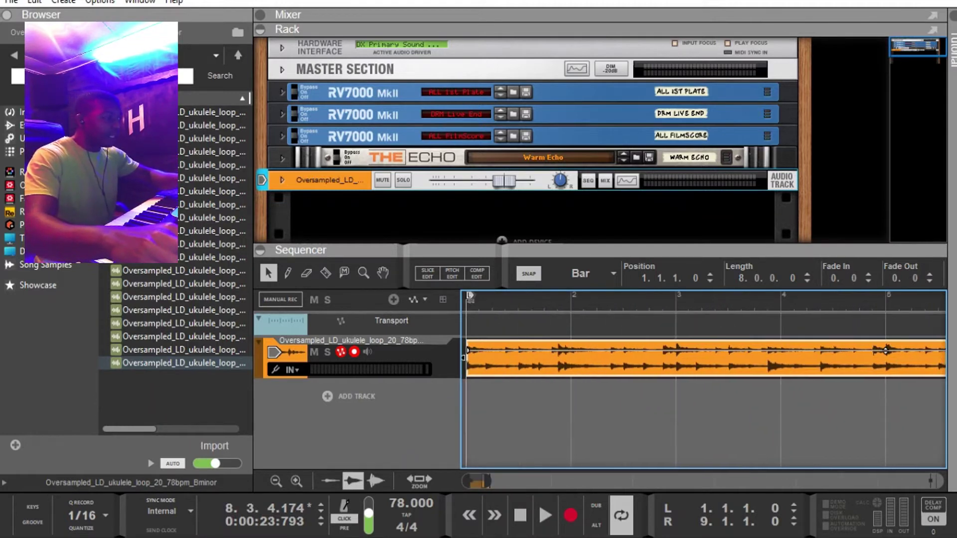
pyautogui.click(519, 514)
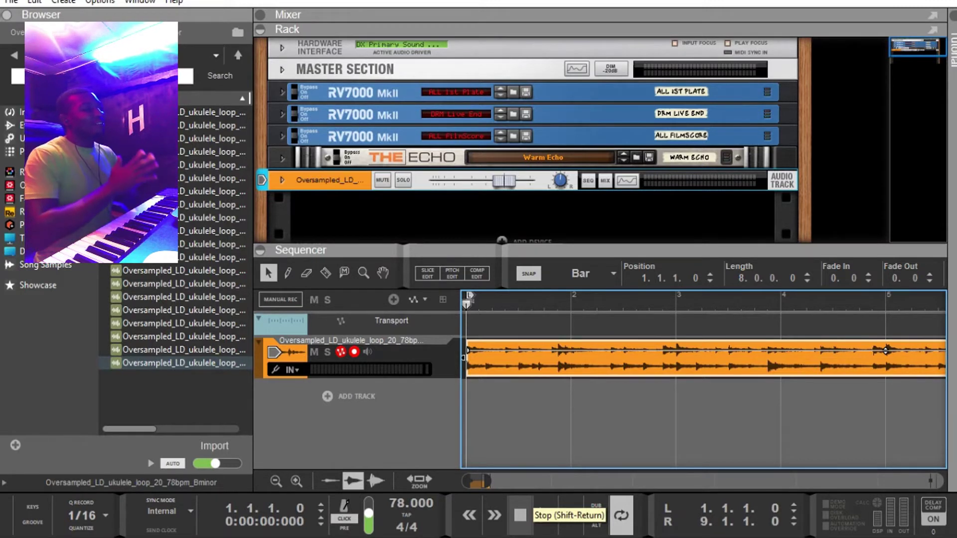
pyautogui.press('space')
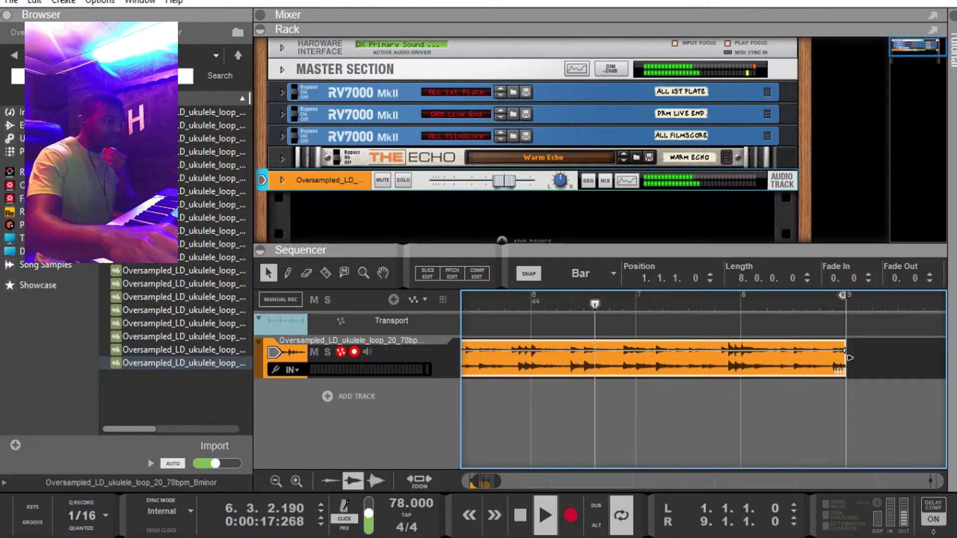
pyautogui.press('space')
pyautogui.click(519, 514)
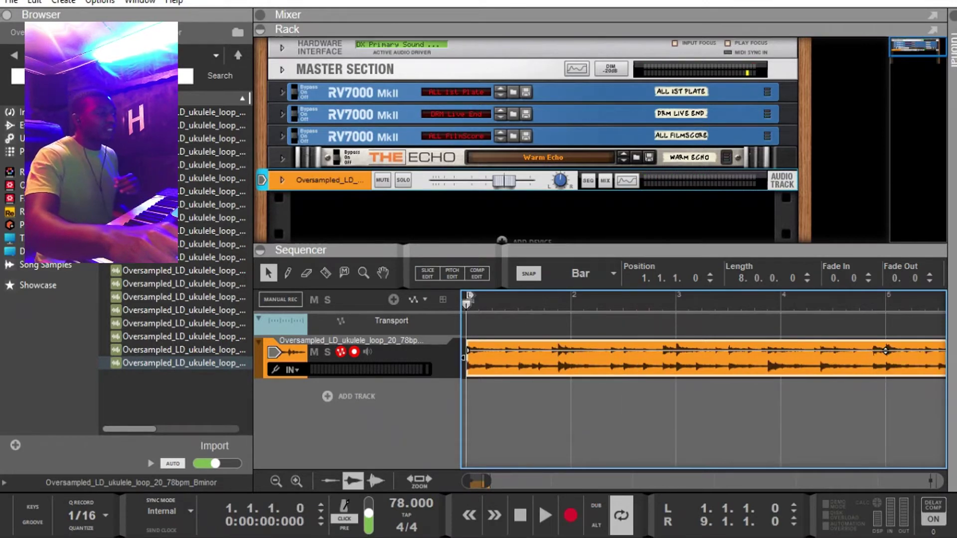
# Create a Combinator below the ukulele audio track with the Trap Starter patch, and inspect its mixer, drum machine and reverb devices.
pyautogui.moveTo(578, 249); pyautogui.dragTo(578, 265)
pyautogui.rightClick(390, 194)
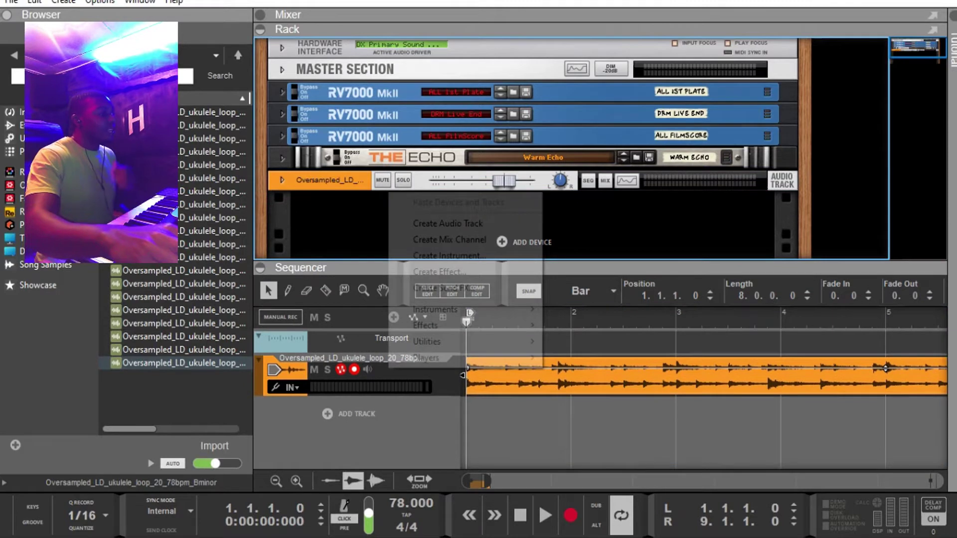
pyautogui.moveTo(434, 341)
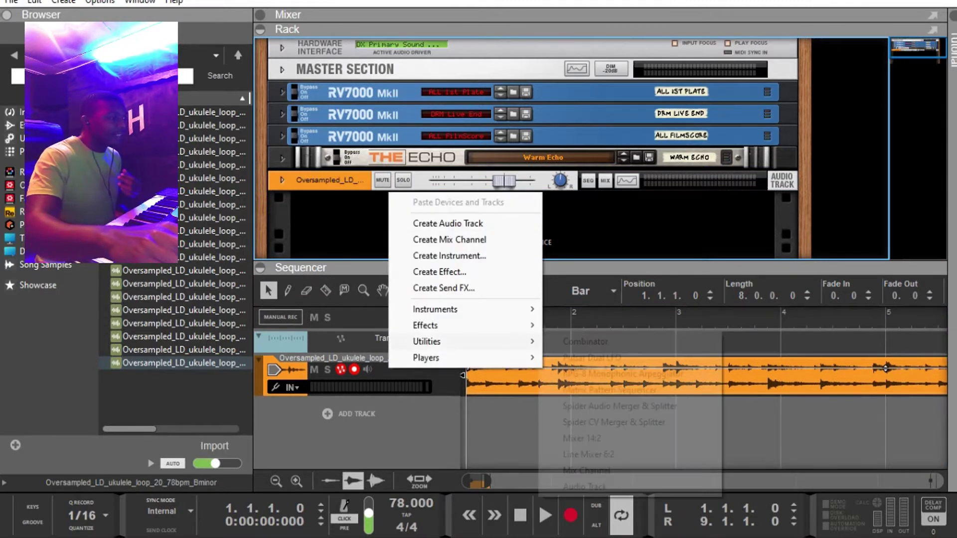
pyautogui.click(586, 341)
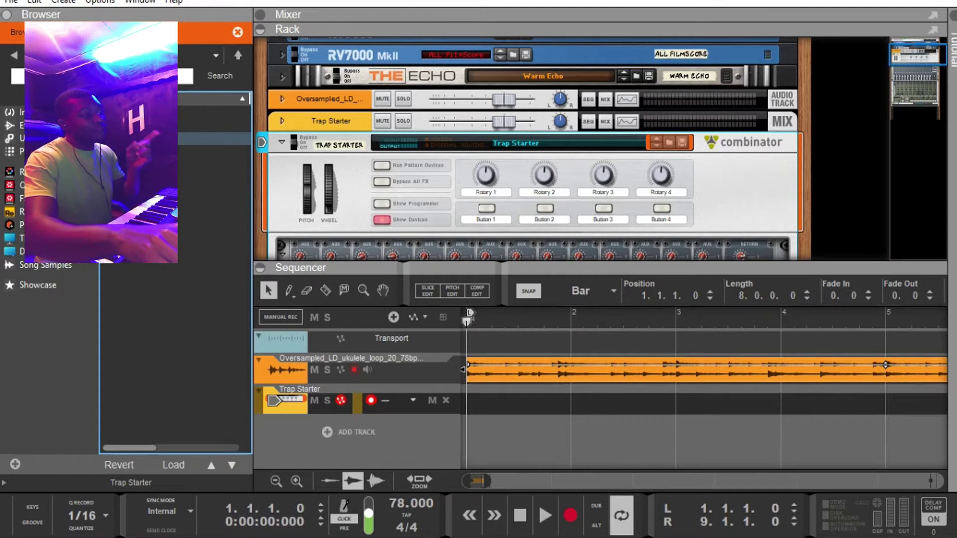
pyautogui.scroll(-5, 527, 219)
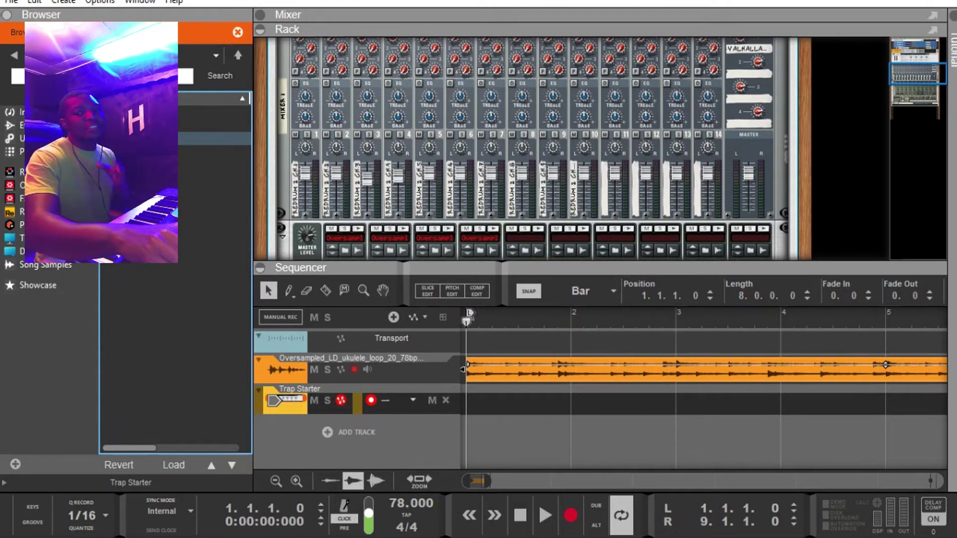
pyautogui.scroll(-5, 528, 150)
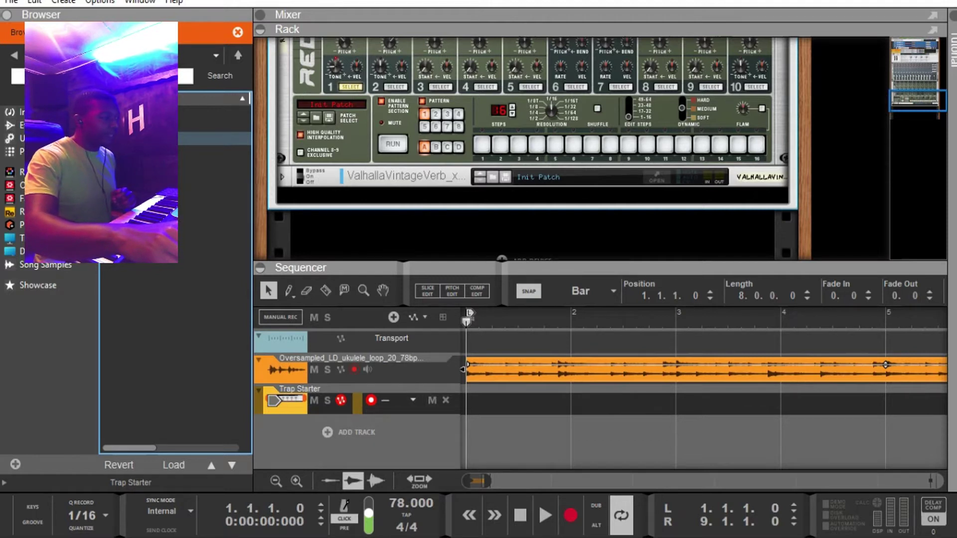
pyautogui.click(287, 370)
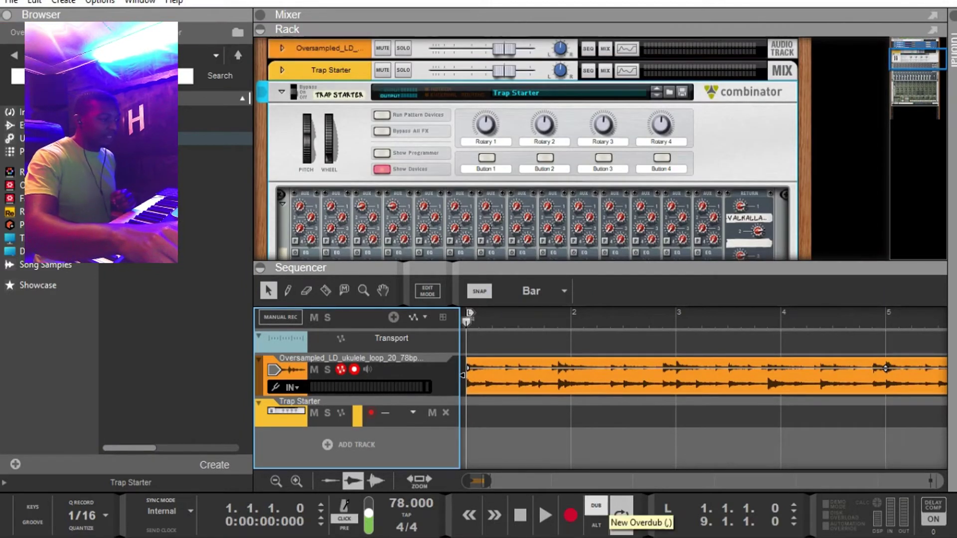
pyautogui.click(596, 505)
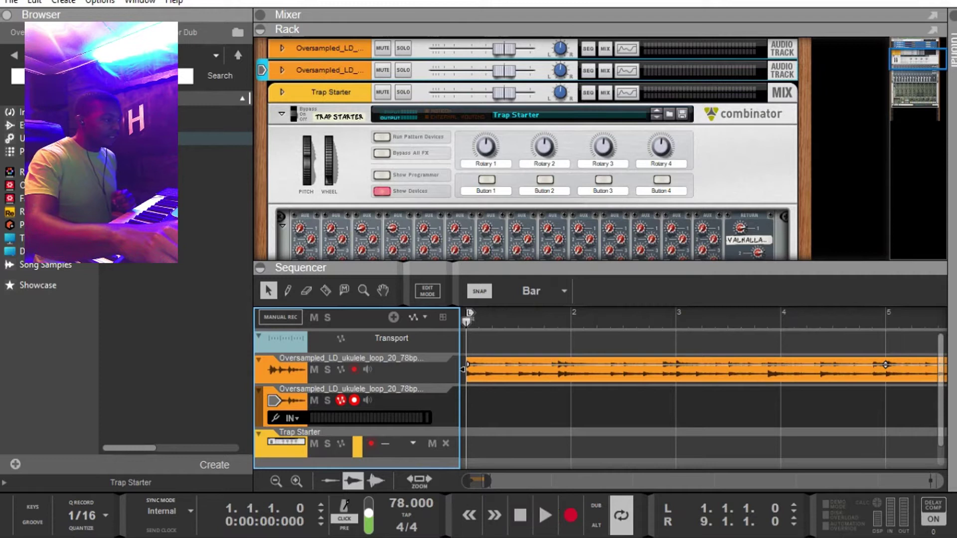
pyautogui.hotkey('ctrl', 'z')
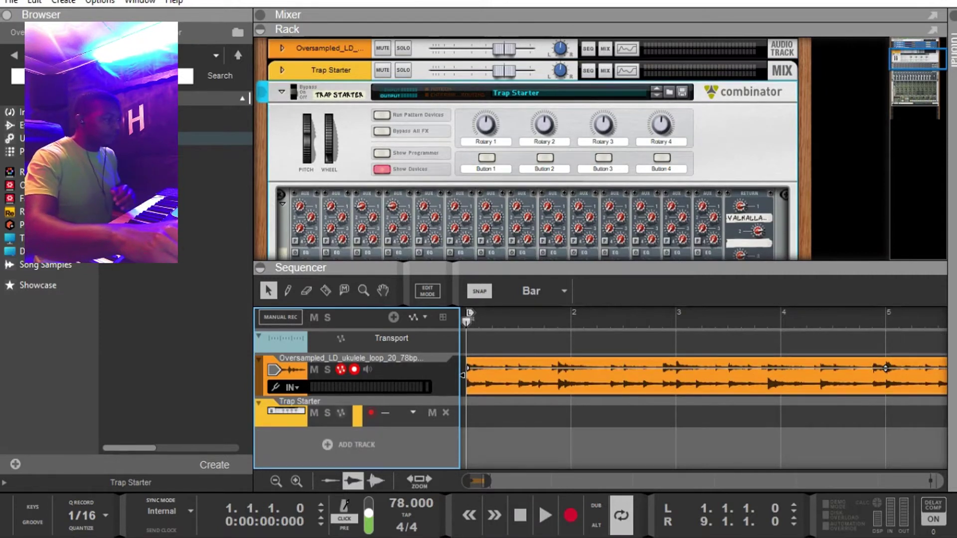
# Make the Trap Starter track the active instrument track and start playback from bar 1.
pyautogui.click(286, 413)
pyautogui.click(521, 515)
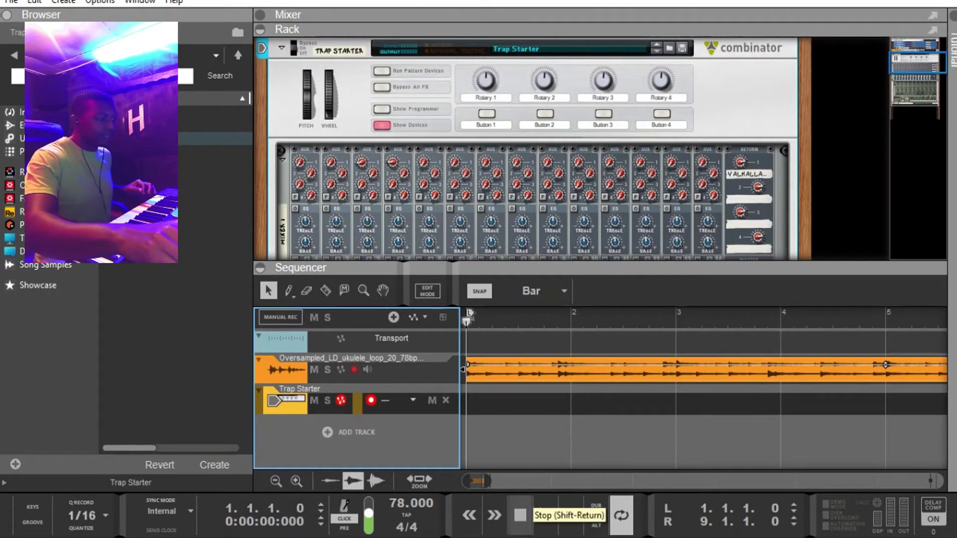
pyautogui.click(545, 516)
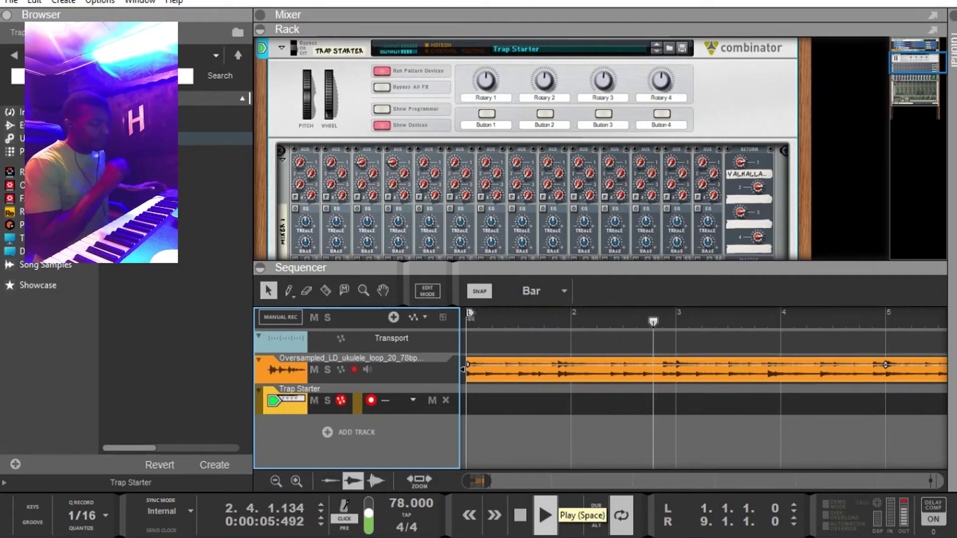
# Listen to the ukulele clip into bar 5, and briefly try recording on the Trap Starter track from bar 1.
pyautogui.press('g')
pyautogui.press('g')
pyautogui.press('g')
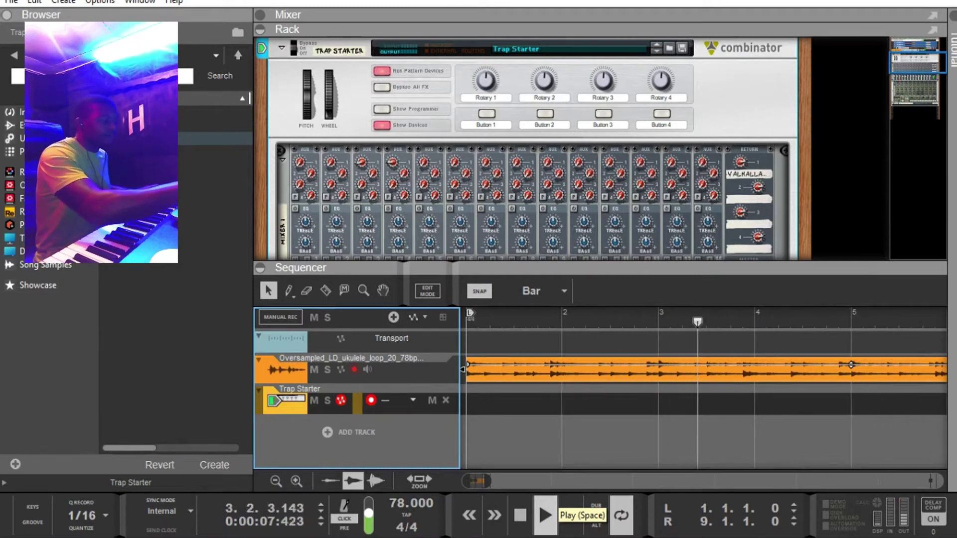
pyautogui.press('g')
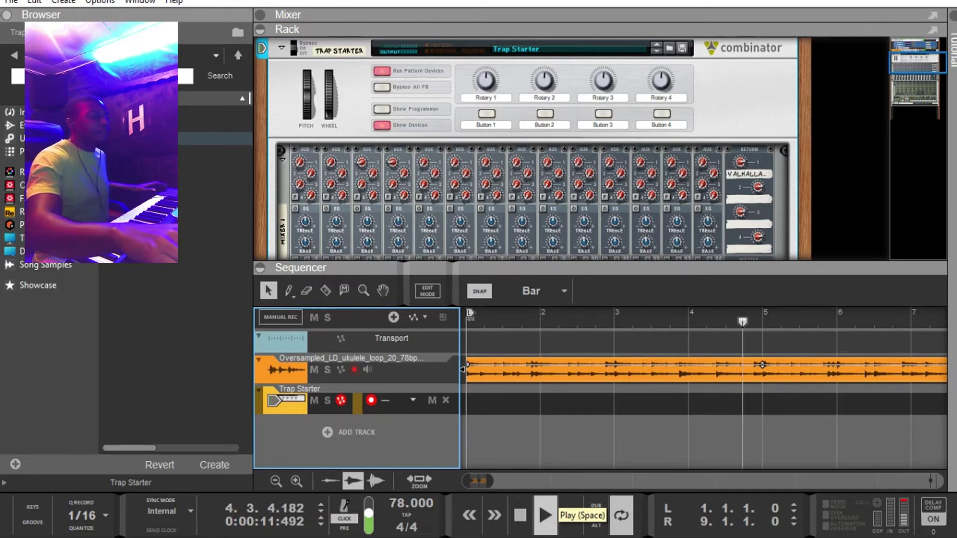
pyautogui.press('g')
pyautogui.press('g')
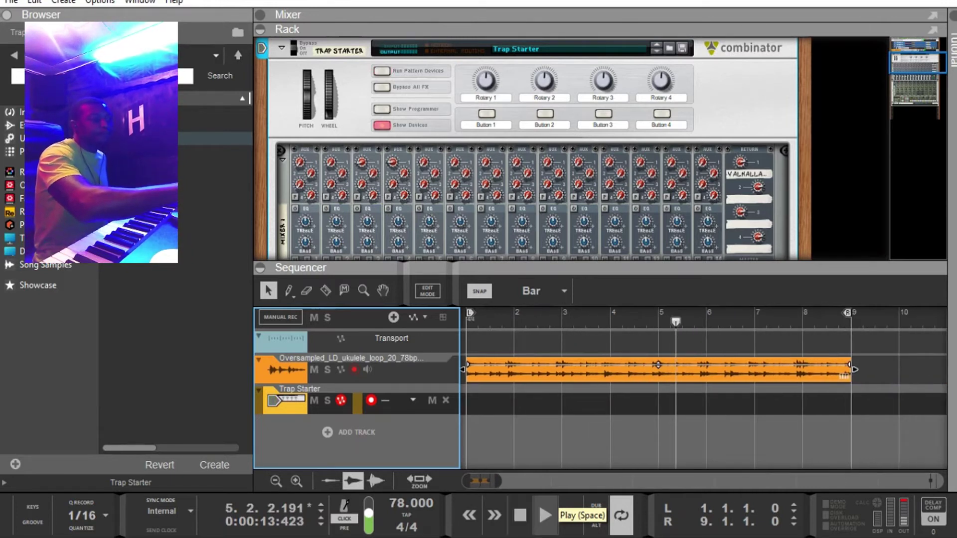
pyautogui.press('space')
pyautogui.hotkey('ctrl', 'Return')
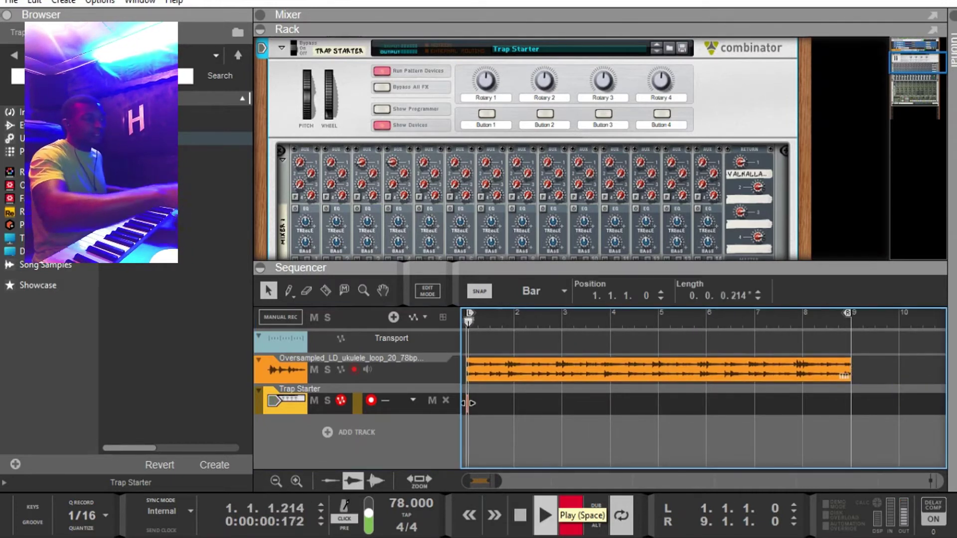
pyautogui.press('space')
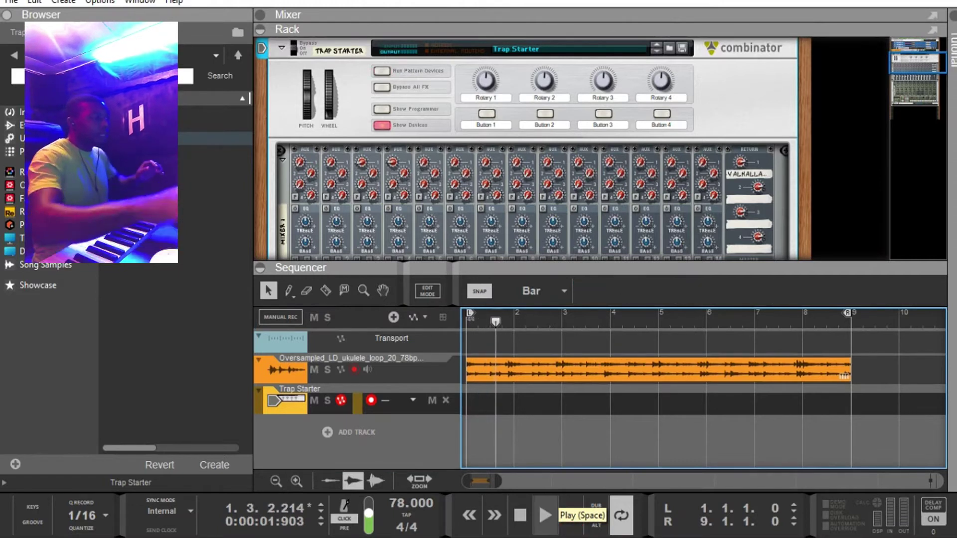
# Set the sequencer's snap value to 1/16 for finer editing of the ukulele clip's first bar.
pyautogui.press('h')
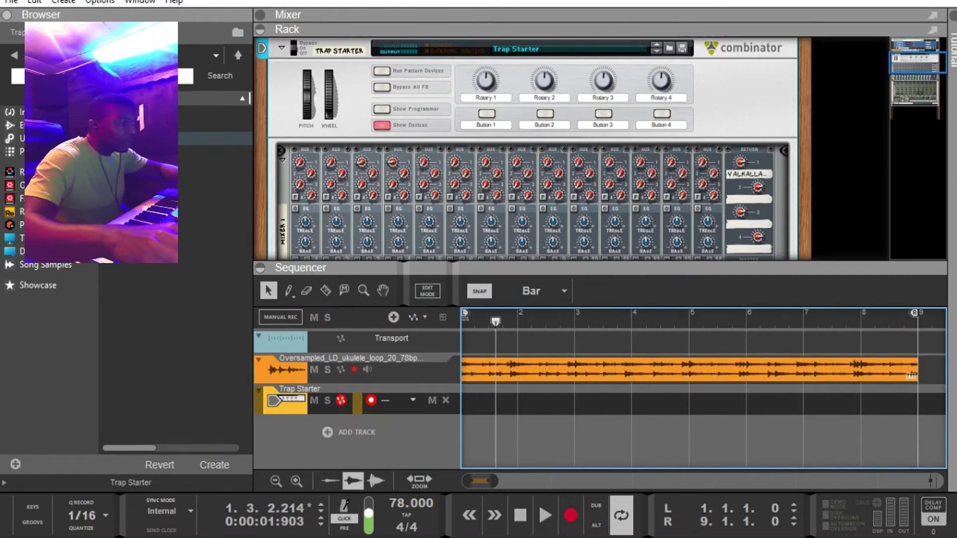
pyautogui.press('h')
pyautogui.press('h')
pyautogui.press('h')
pyautogui.press('h')
pyautogui.hscroll(-2, 703, 388)
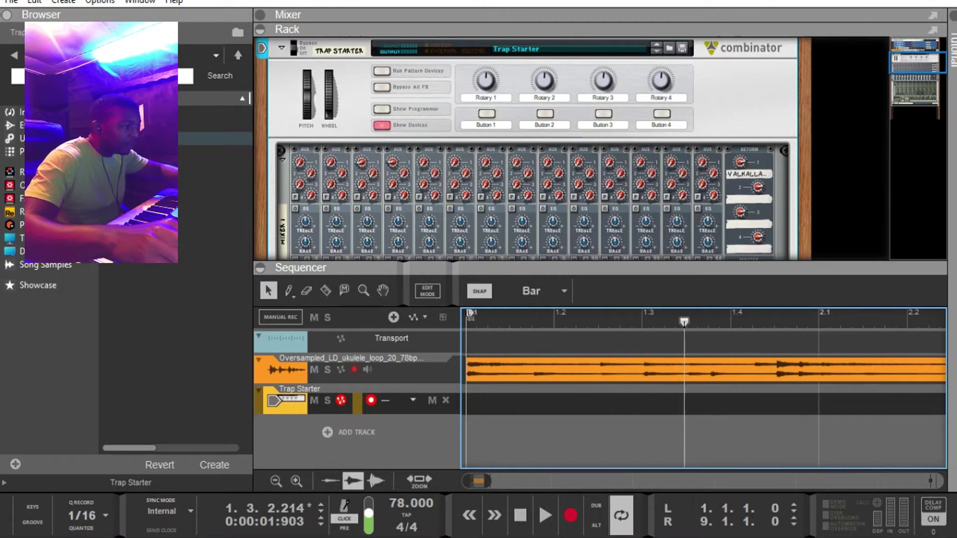
pyautogui.click(532, 290)
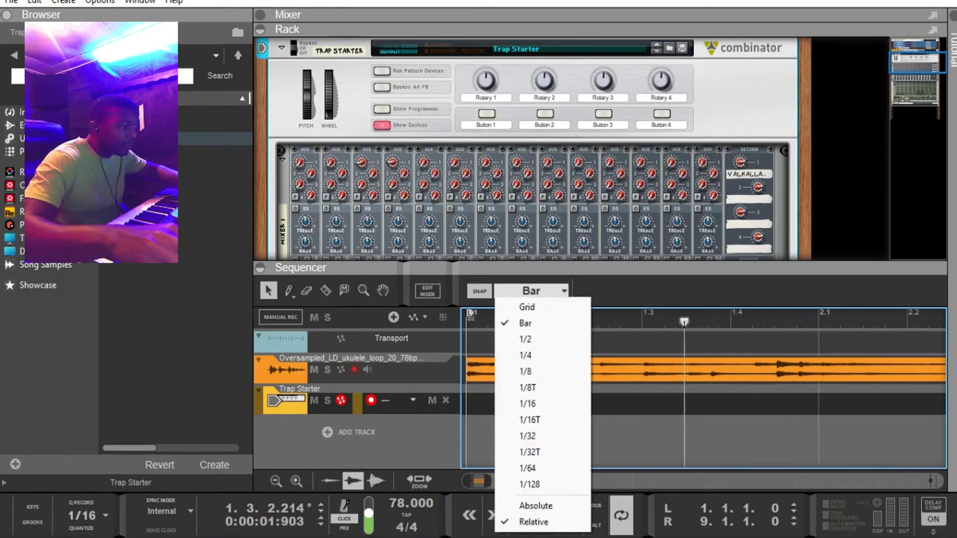
pyautogui.click(527, 403)
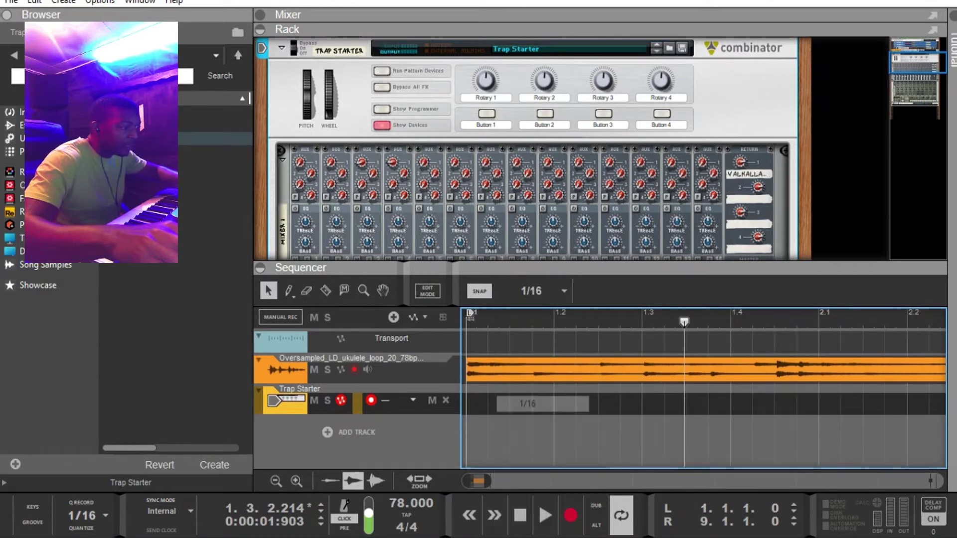
# Listen to the opening beats from bar 1 and split the ukulele clip at beat 3 of bar 1.
pyautogui.press('space')
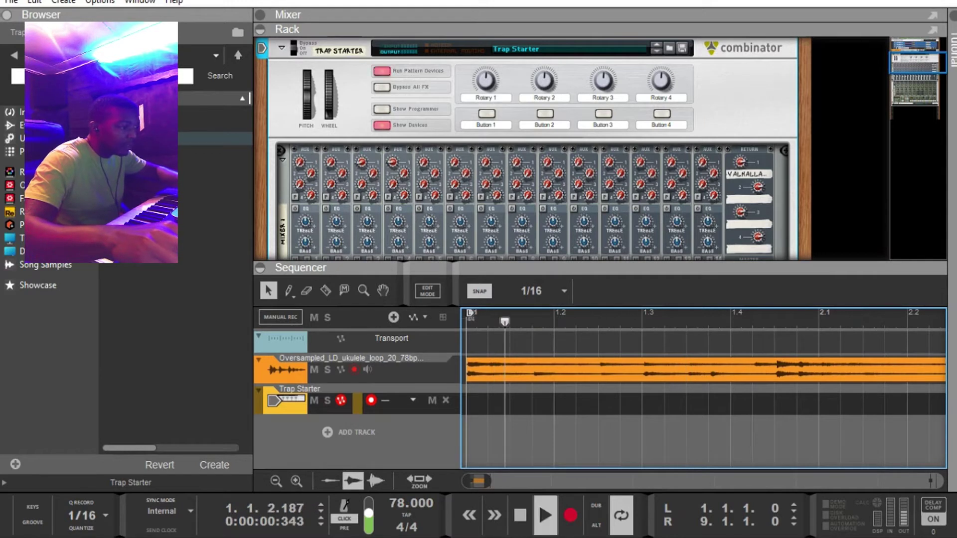
pyautogui.press('space')
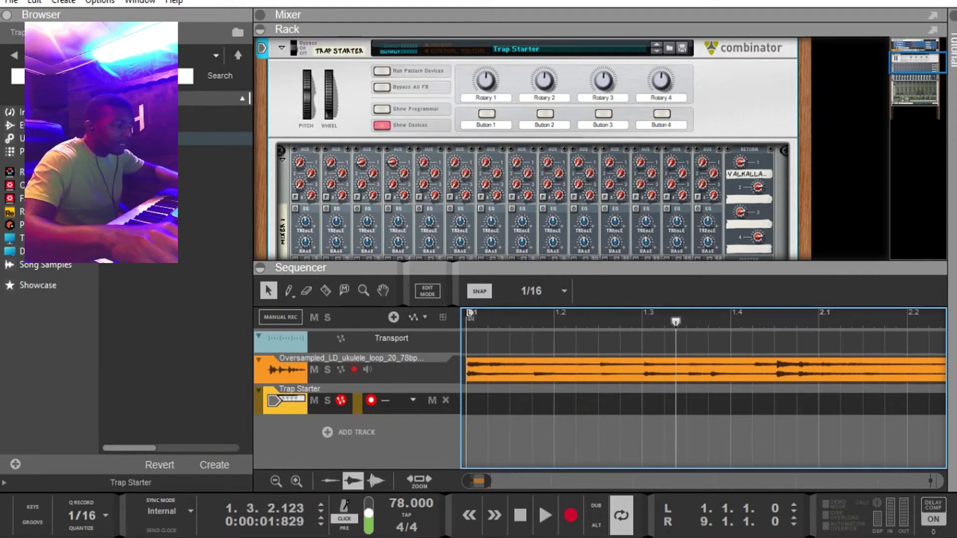
pyautogui.press('r')
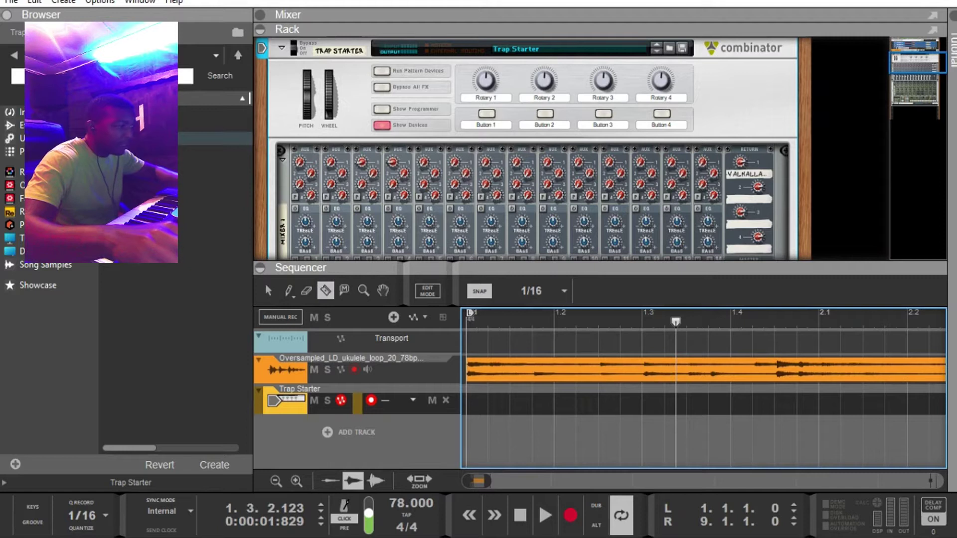
pyautogui.click(642, 371)
pyautogui.press('q')
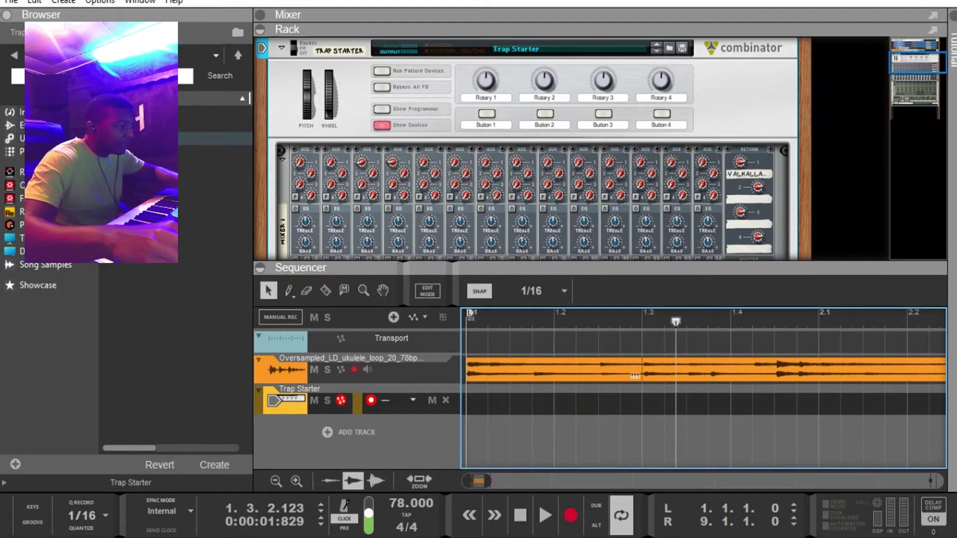
# Move the first two-beat ukulele piece beyond the end of the loop and shift the remaining clip to start at bar 1.
pyautogui.scroll(-13, 675, 388)
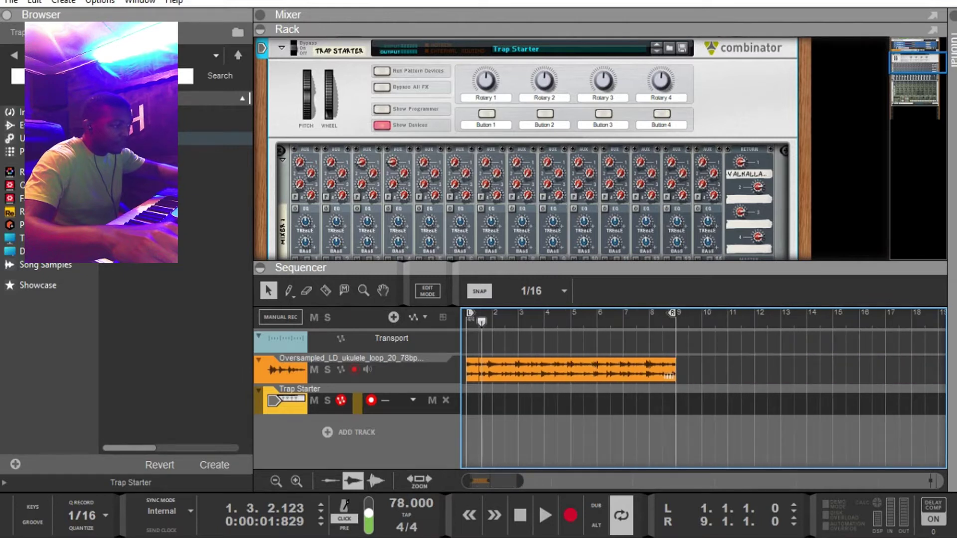
pyautogui.moveTo(472, 370); pyautogui.dragTo(680, 370)
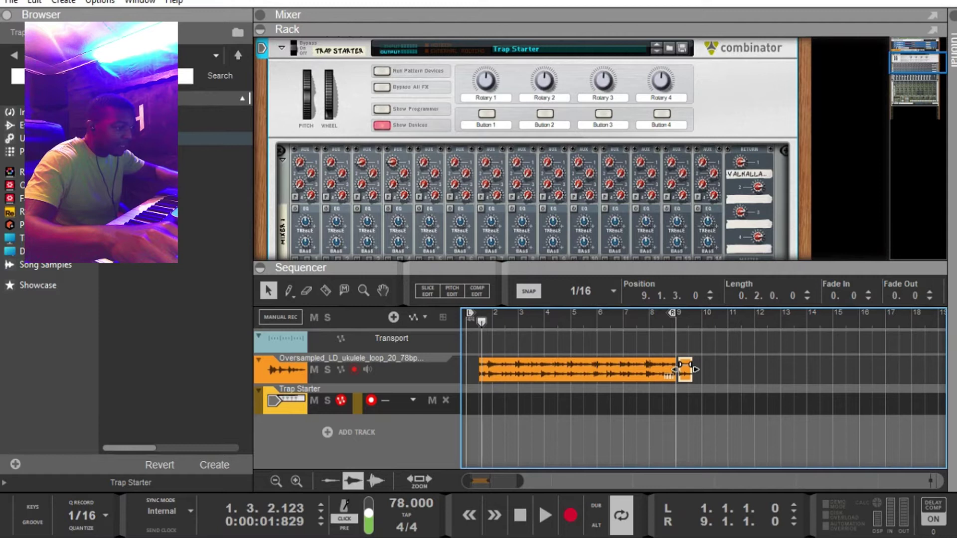
pyautogui.moveTo(577, 369); pyautogui.dragTo(564, 370)
# Place the two-beat ukulele piece directly after the long clip, at position 8.3.1.0.
pyautogui.moveTo(685, 369); pyautogui.dragTo(666, 370)
pyautogui.click(657, 320)
pyautogui.scroll(3, 658, 320)
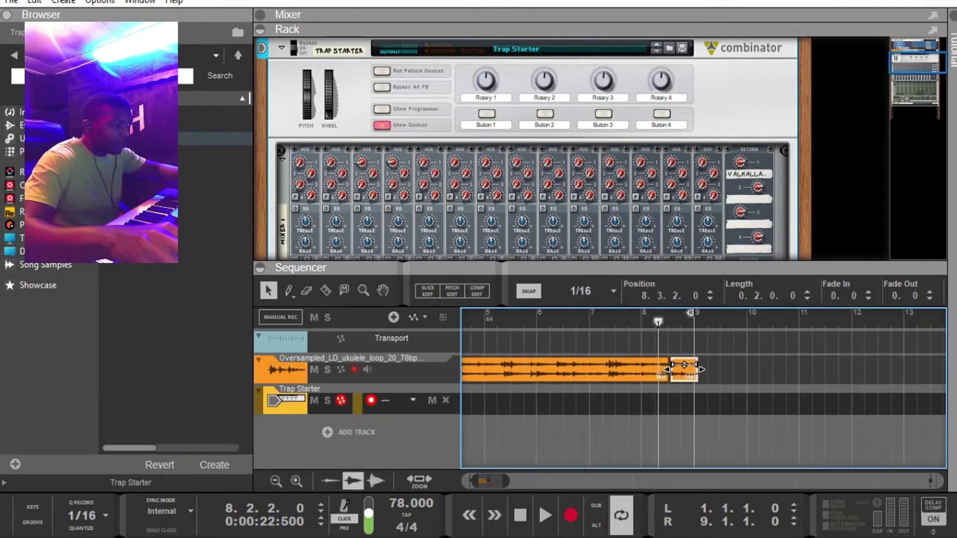
pyautogui.scroll(2, 657, 321)
pyautogui.moveTo(806, 372); pyautogui.dragTo(787, 371)
pyautogui.scroll(-6, 658, 322)
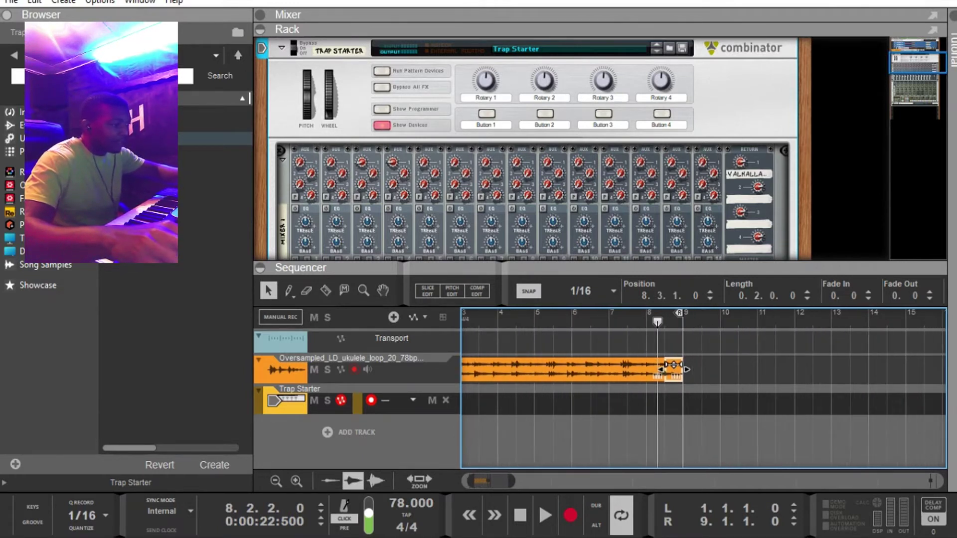
pyautogui.scroll(-1, 658, 321)
# Play the rearranged ukulele loop from bar 1 and stop in bar 2.
pyautogui.click(520, 515)
pyautogui.press('space')
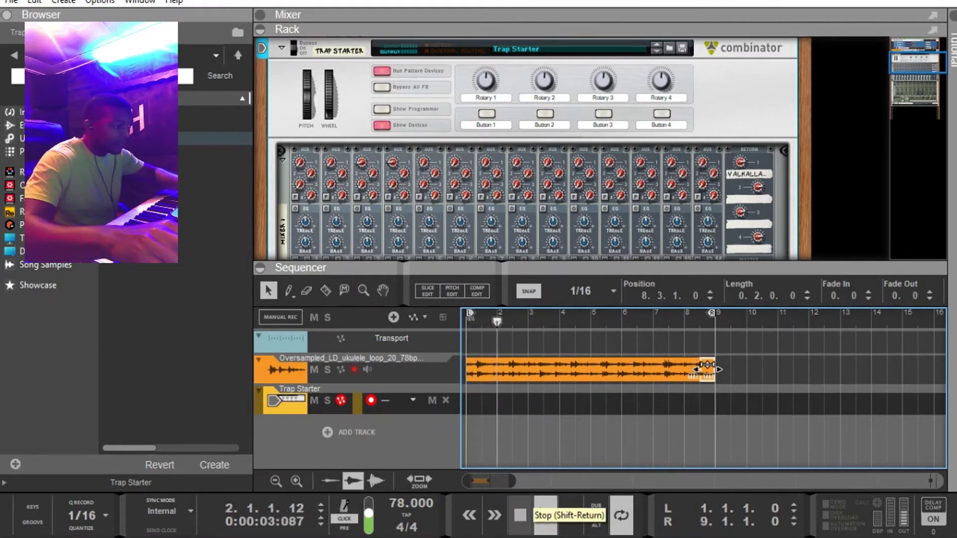
pyautogui.press('space')
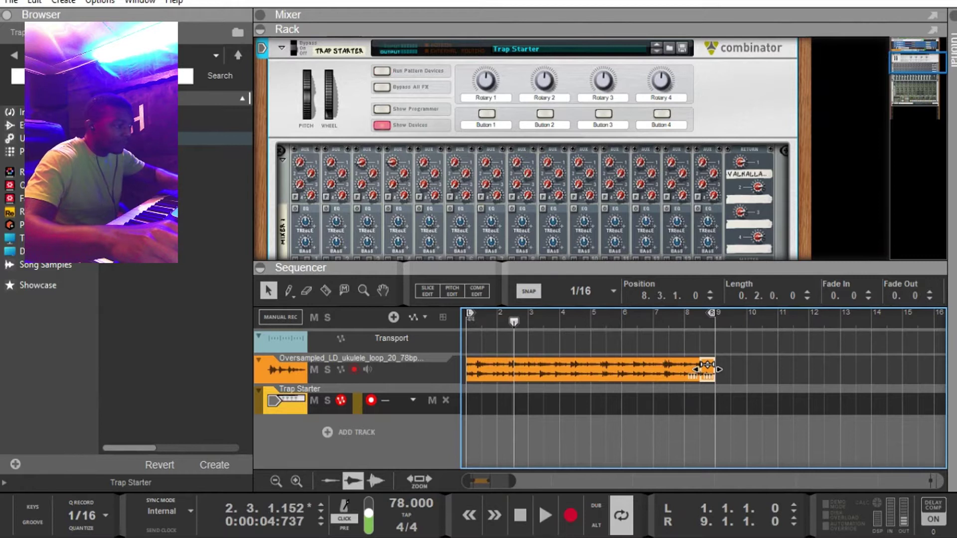
# Set the sequencer's snap value to Bar and continue listening to the ukulele loop up to bar 3.
pyautogui.click(704, 368)
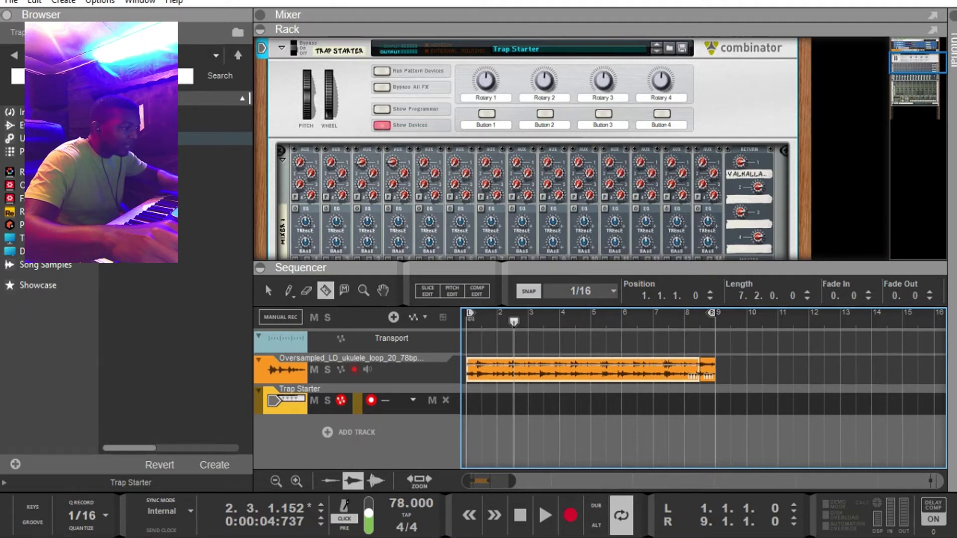
pyautogui.click(593, 291)
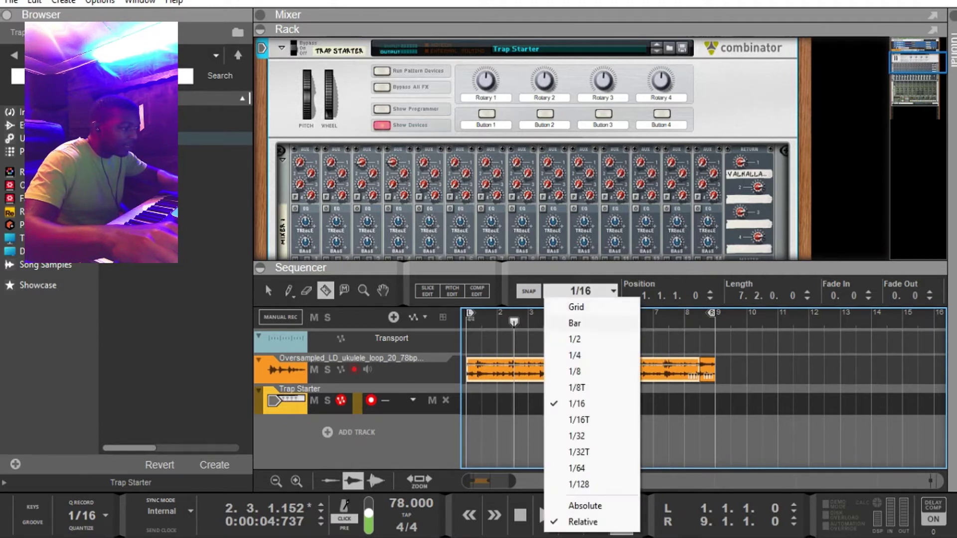
pyautogui.click(574, 323)
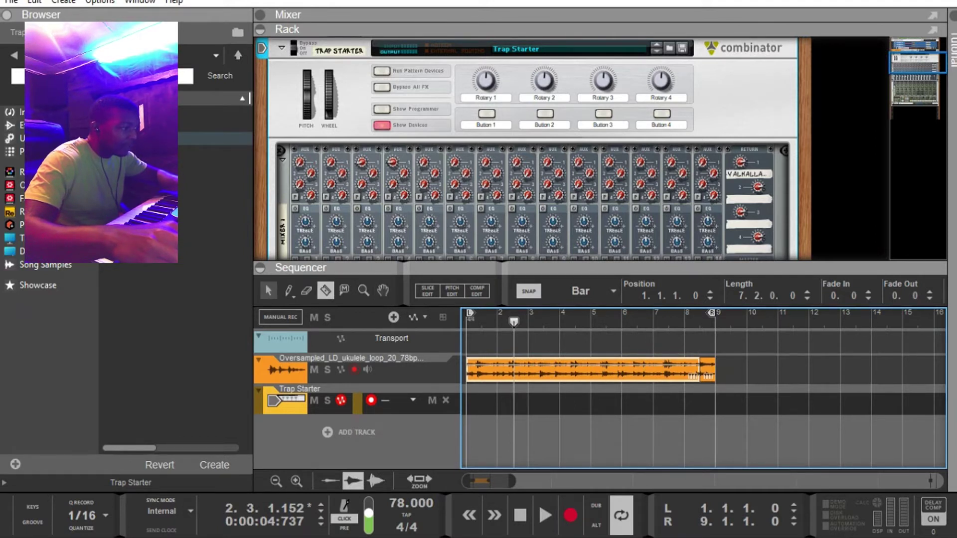
pyautogui.click(268, 291)
pyautogui.click(685, 319)
pyautogui.press('space')
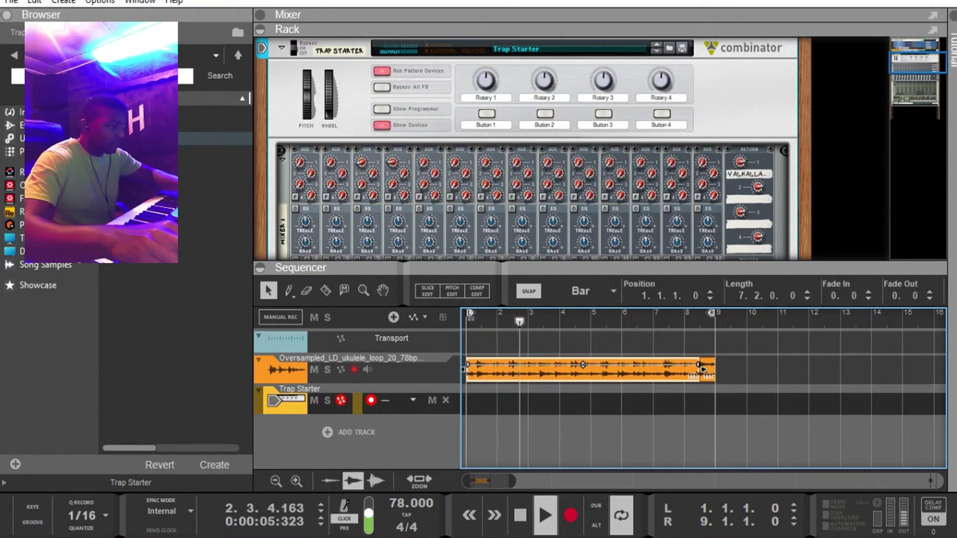
pyautogui.press('space')
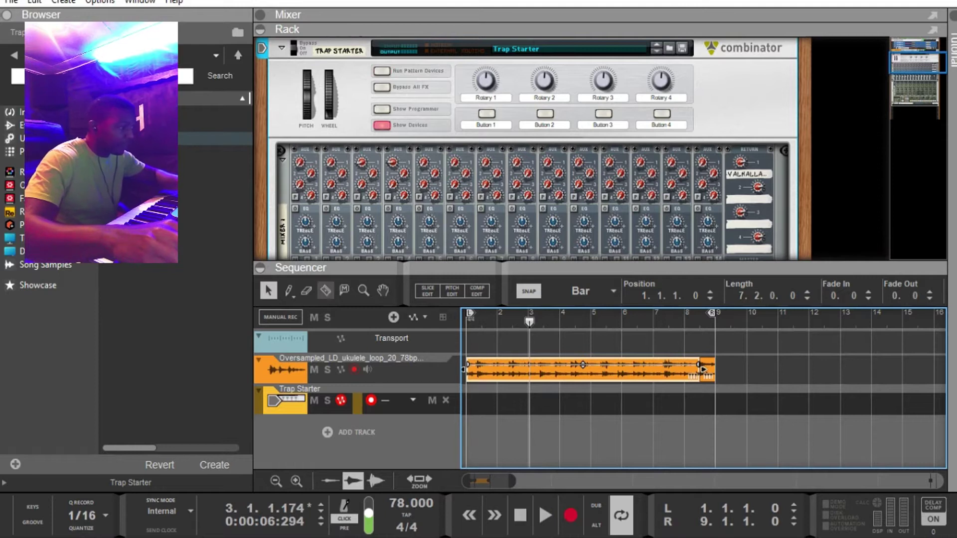
# Split the long ukulele clip at bar 2, move its first bar to the end, and shift all pieces to start at bar 1.
pyautogui.press('r')
pyautogui.click(497, 370)
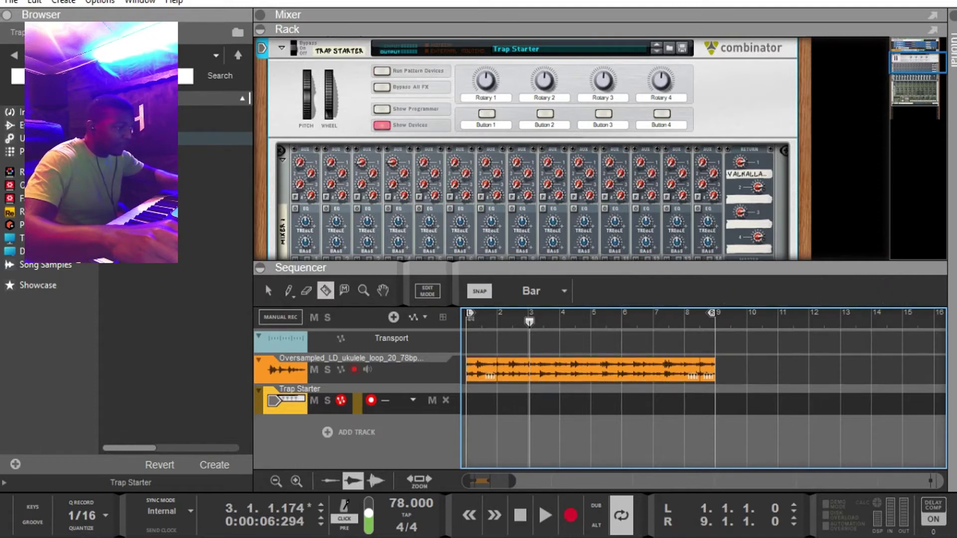
pyautogui.press('q')
pyautogui.moveTo(481, 370); pyautogui.dragTo(730, 370)
pyautogui.moveTo(757, 414); pyautogui.dragTo(573, 370)
# Play the rearranged loop from bar 1 and bring up the ukulele channel's EQ section in the mixer.
pyautogui.hotkey('shift', 'Return')
pyautogui.press('space')
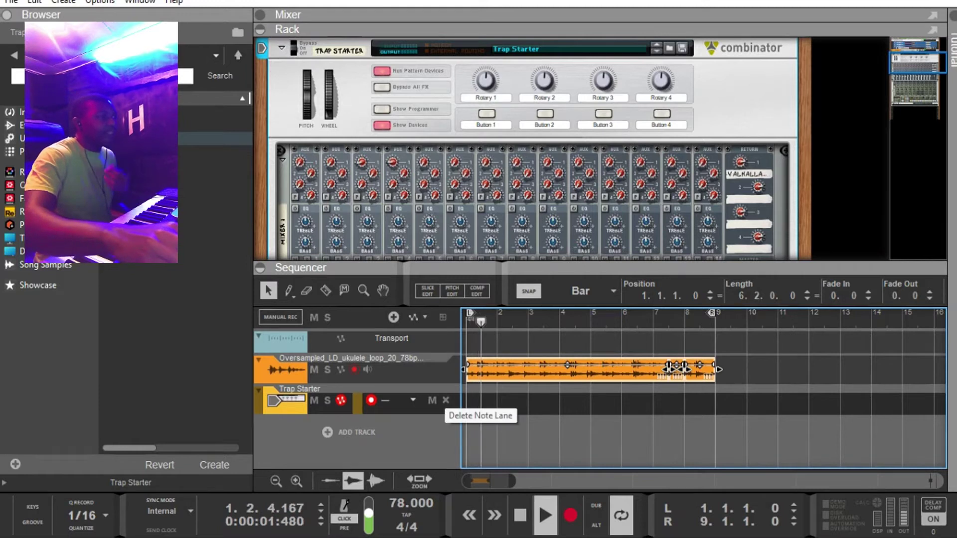
pyautogui.press('F5')
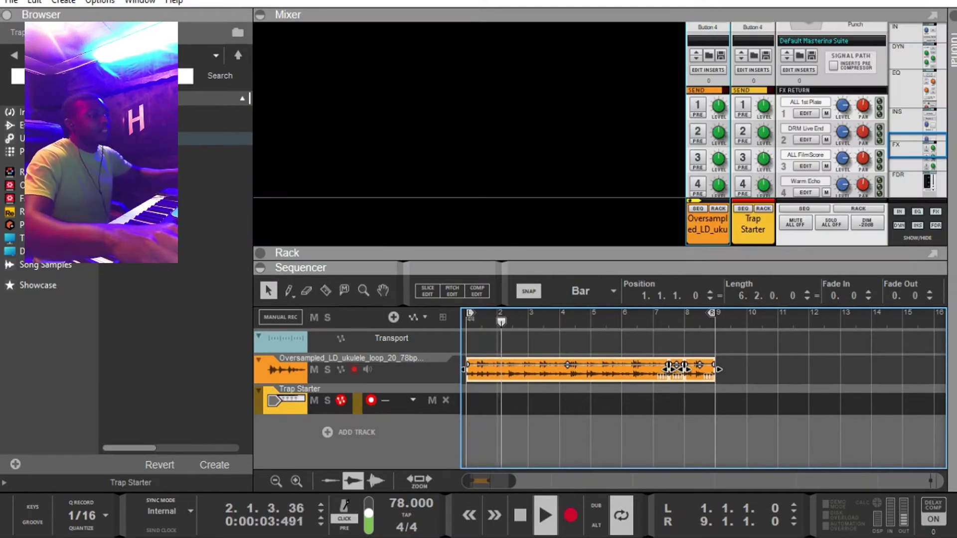
pyautogui.scroll(-5, 817, 109)
pyautogui.scroll(5, 786, 110)
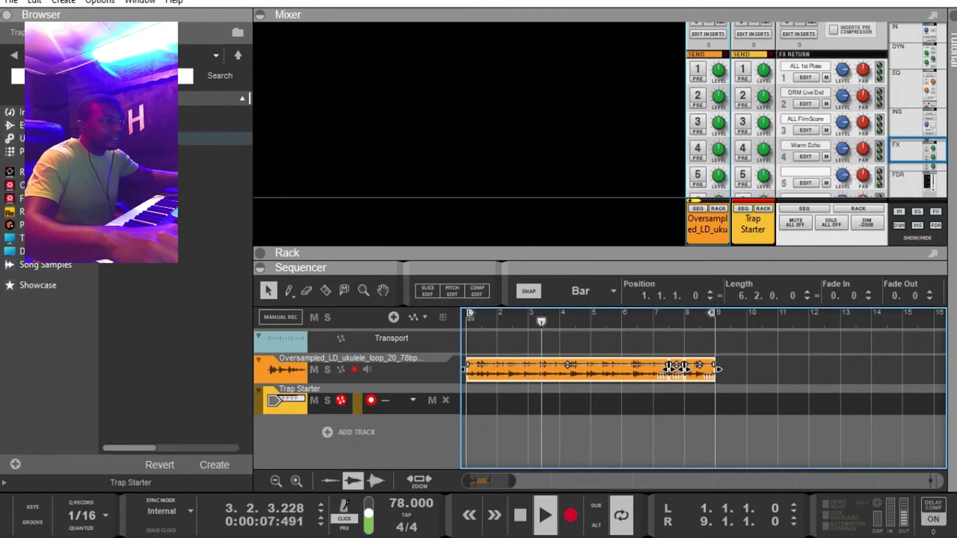
pyautogui.scroll(4, 786, 110)
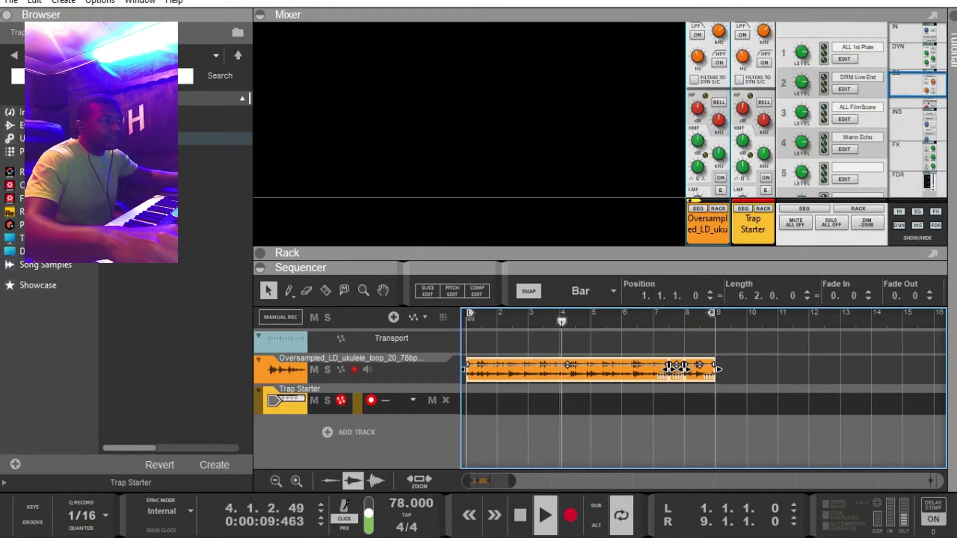
# Enable the ukulele channel's high-pass and low-pass filters, and set the high-pass frequency to 220.5 Hz.
pyautogui.scroll(2, 719, 99)
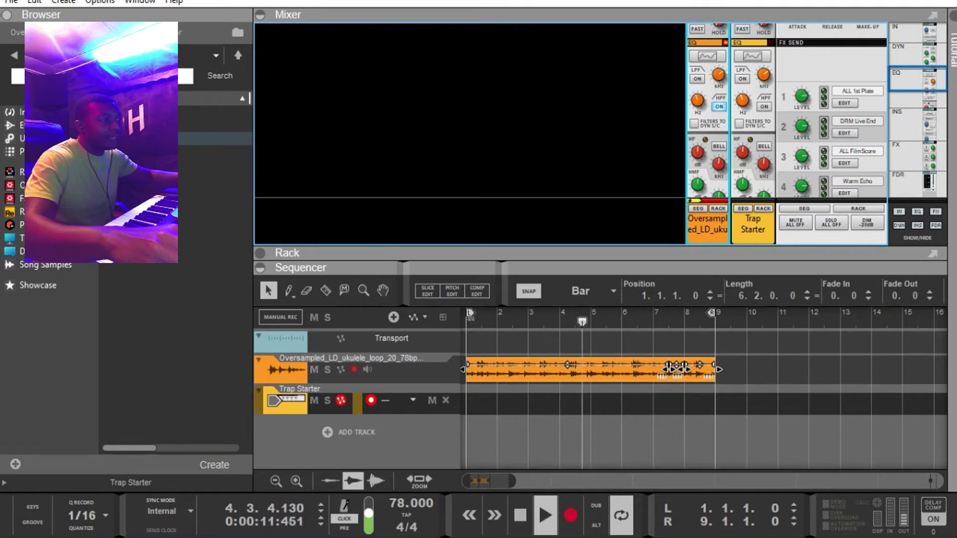
pyautogui.click(697, 79)
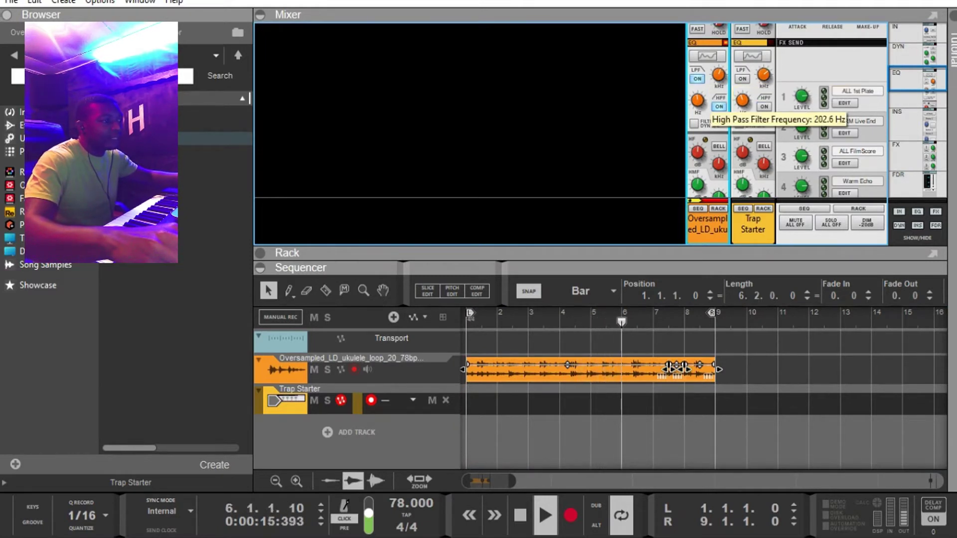
pyautogui.moveTo(718, 75)
pyautogui.mouseDown()
pyautogui.moveTo(697, 102)
pyautogui.moveTo(718, 73)
pyautogui.mouseUp()
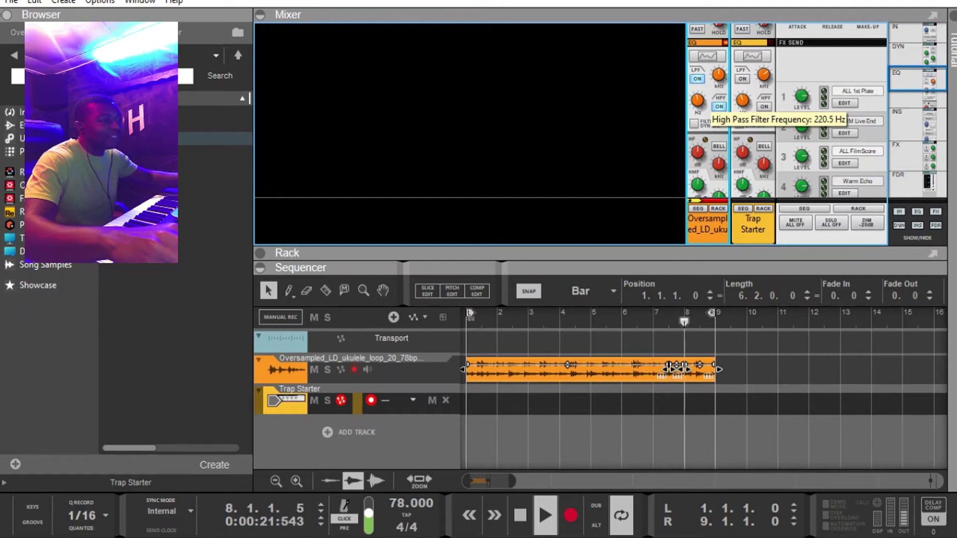
# Enable FX send 3 (ALL FilmScore) on the ukulele channel at -6.14 dB, and bring its level fader into view.
pyautogui.scroll(-3, 697, 167)
pyautogui.scroll(-5, 697, 167)
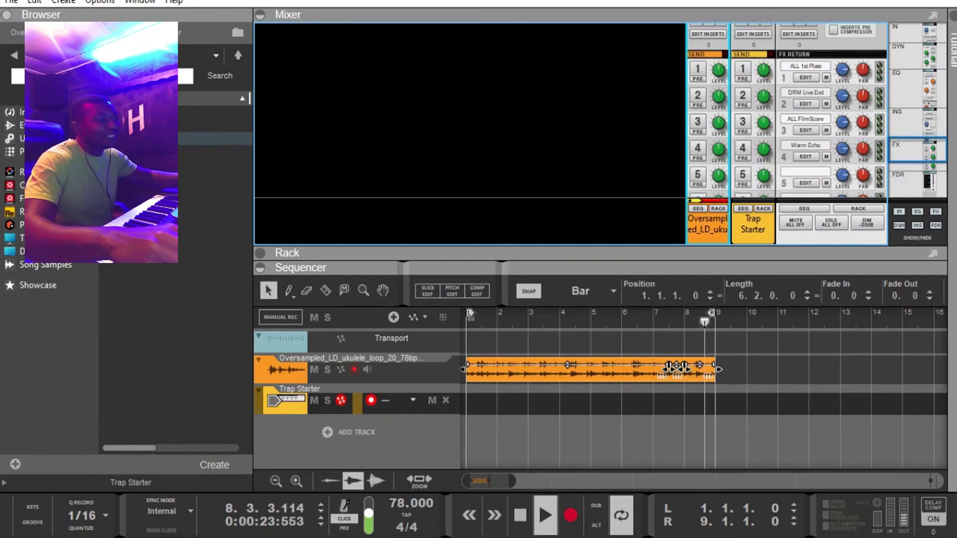
pyautogui.scroll(2, 698, 167)
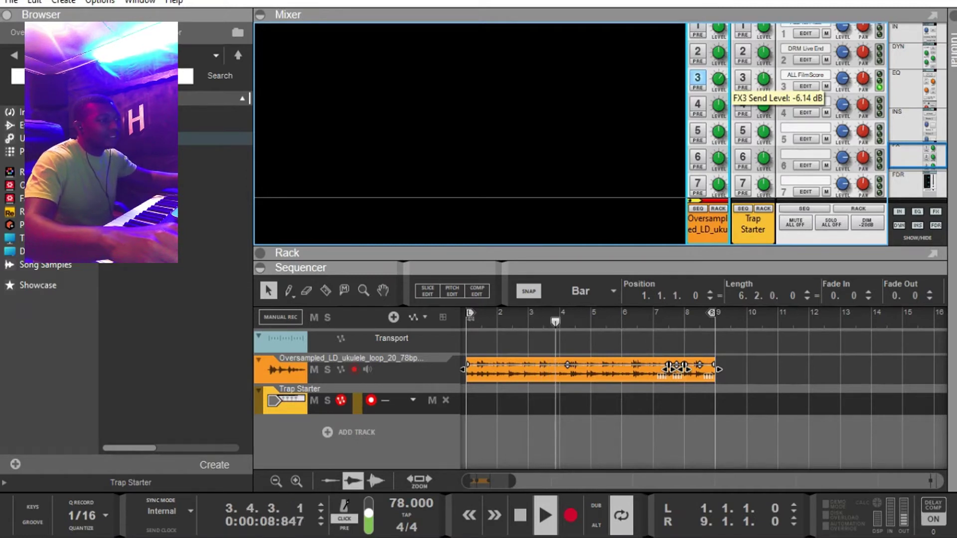
pyautogui.scroll(-5, 762, 149)
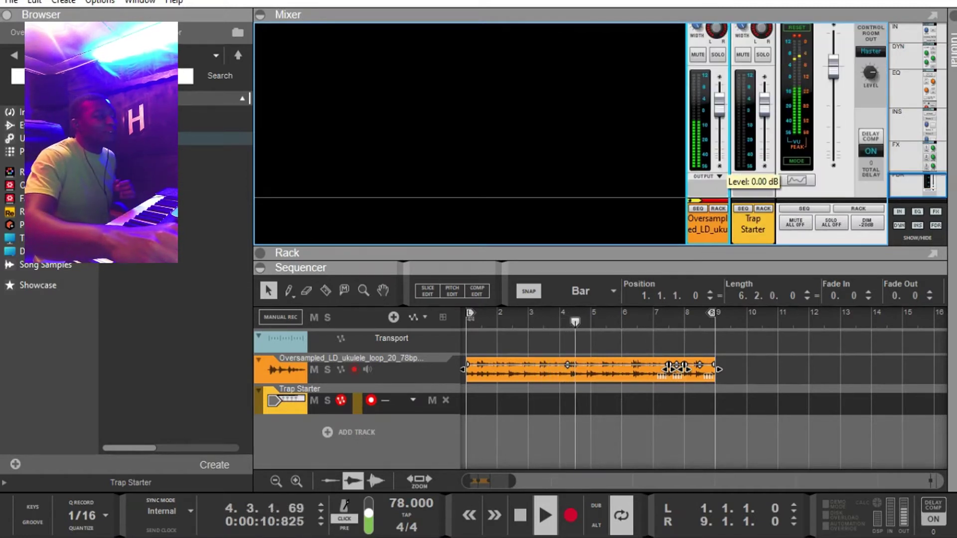
# Set the ukulele channel's level to -3.01 dB, and stop playback at bar 1 with the Trap Starter track selected.
pyautogui.moveTo(719, 105); pyautogui.dragTo(719, 111)
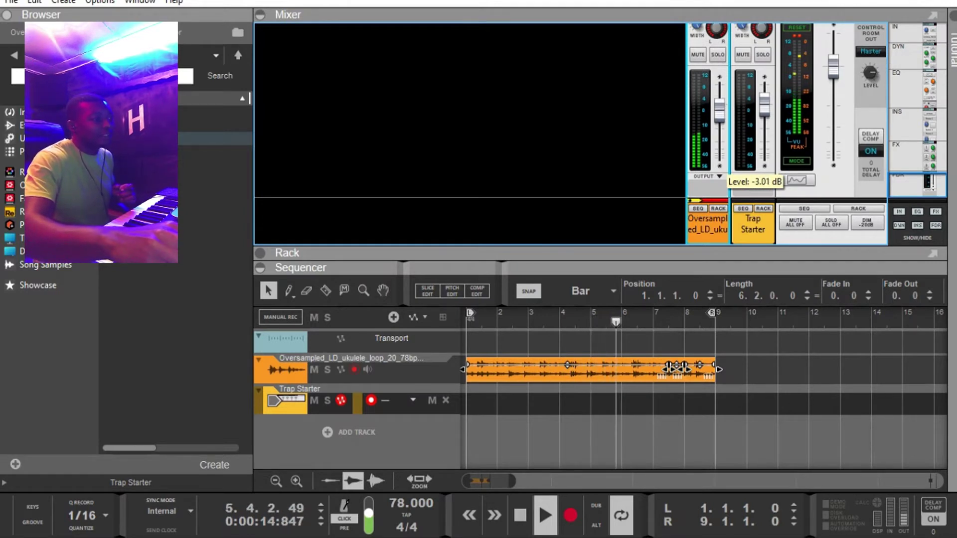
pyautogui.click(285, 400)
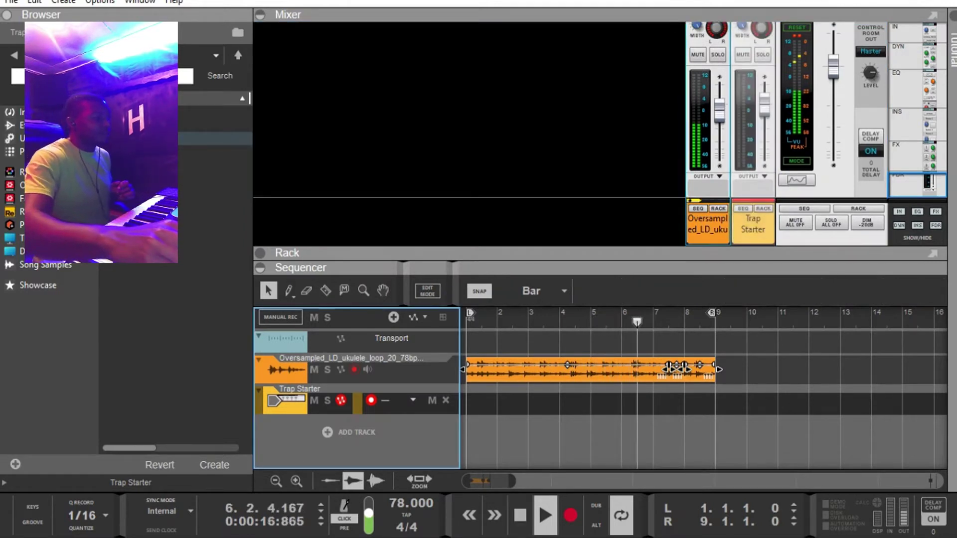
pyautogui.doubleClick(520, 516)
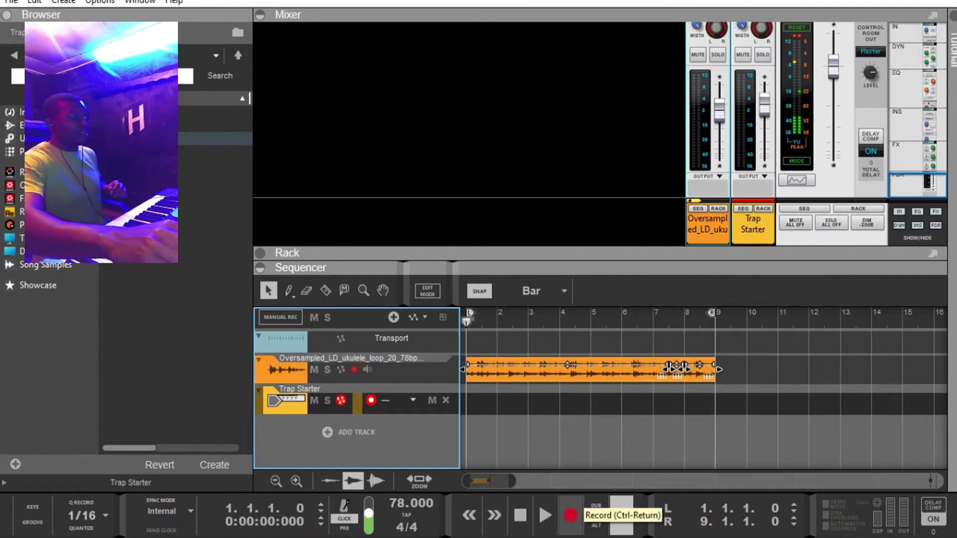
# Record a drum part on the Trap Starter track from bar 1 into bar 7, and quantize the recorded clip.
pyautogui.click(571, 515)
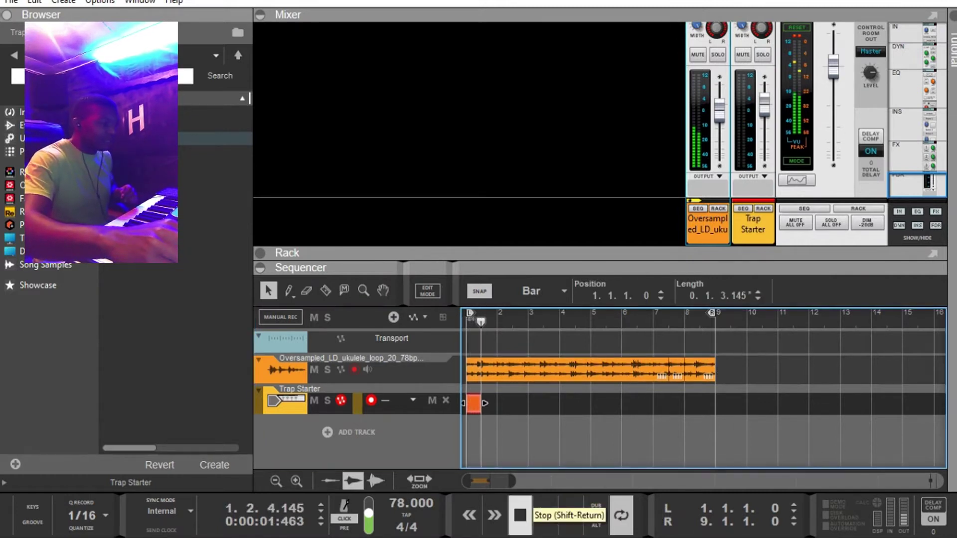
pyautogui.doubleClick(520, 515)
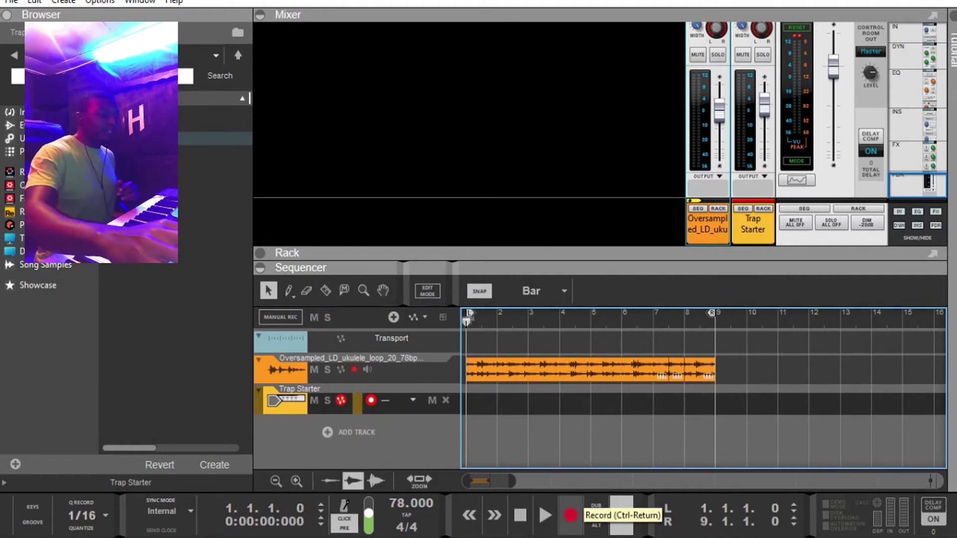
pyautogui.click(571, 515)
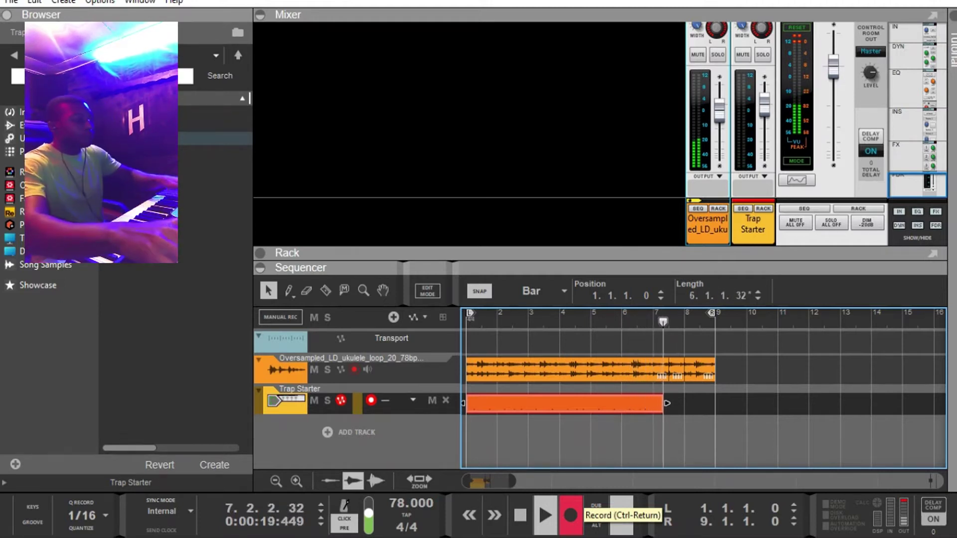
pyautogui.click(570, 515)
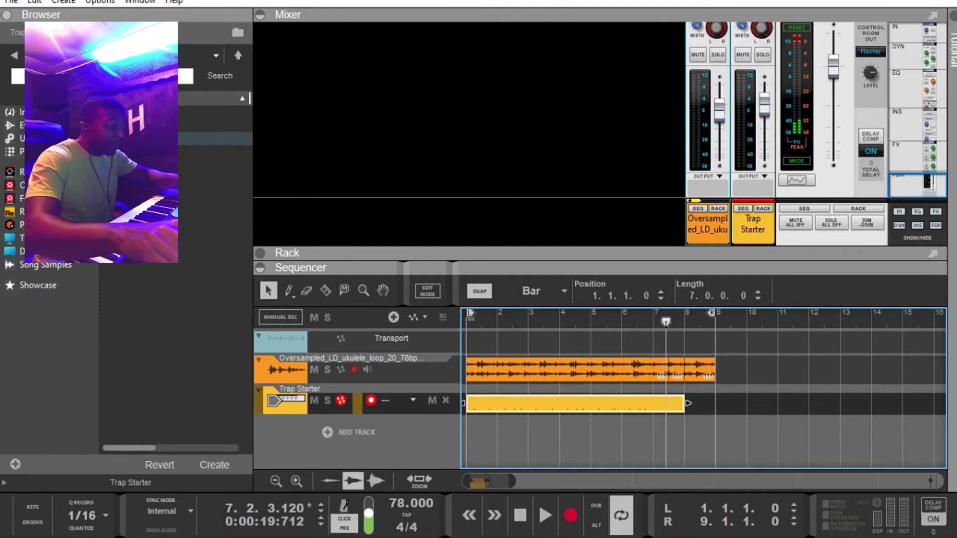
pyautogui.rightClick(508, 402)
pyautogui.click(549, 359)
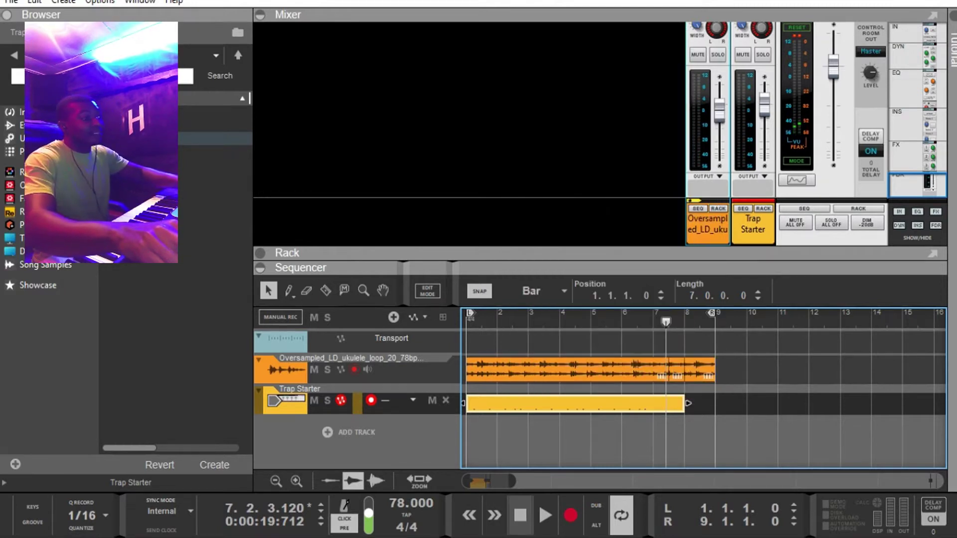
# Play the quantized Trap Starter clip with the ukulele loop from bar 1 to just before bar 4.
pyautogui.click(520, 516)
pyautogui.press('space')
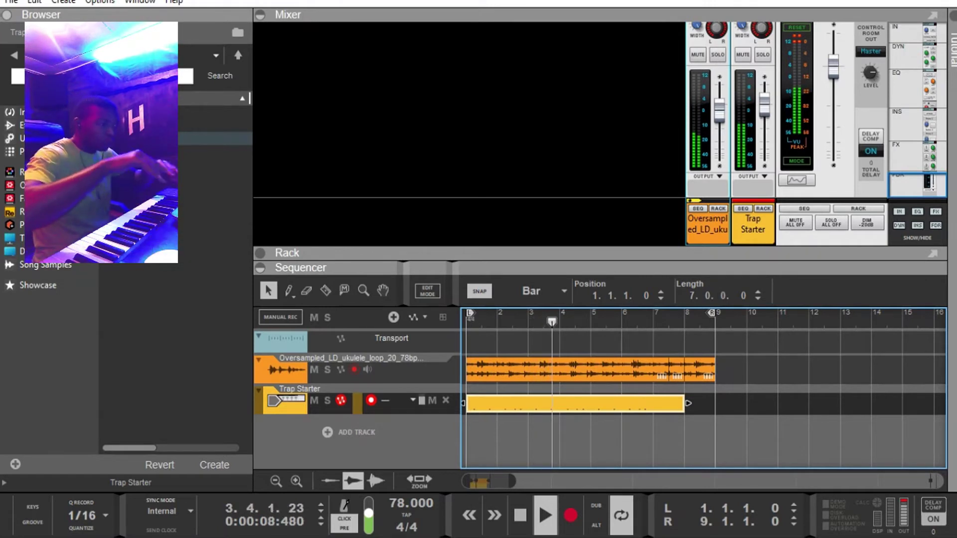
pyautogui.press('space')
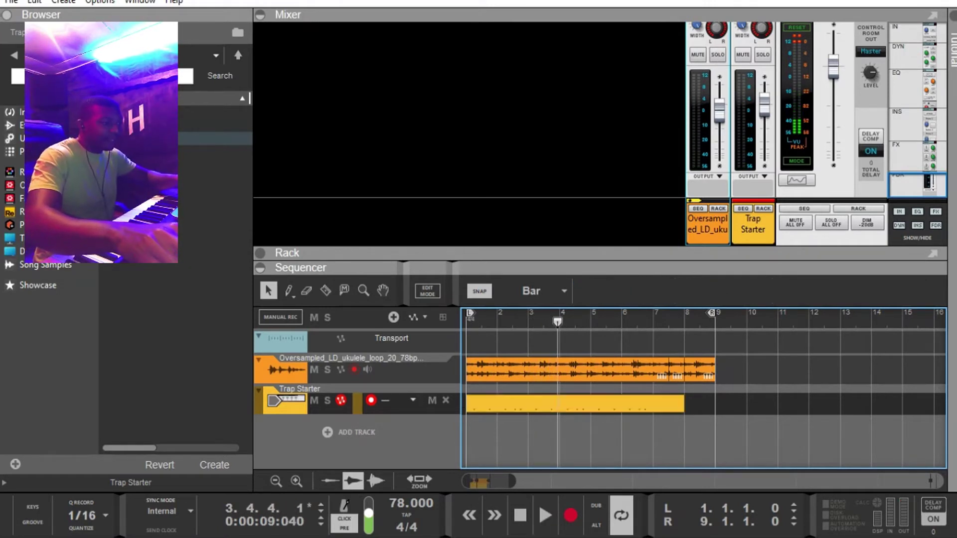
# Shorten the Trap Starter clip to two bars and duplicate it three times so the pattern fills bars 1 to 9.
pyautogui.moveTo(688, 403); pyautogui.dragTo(559, 403)
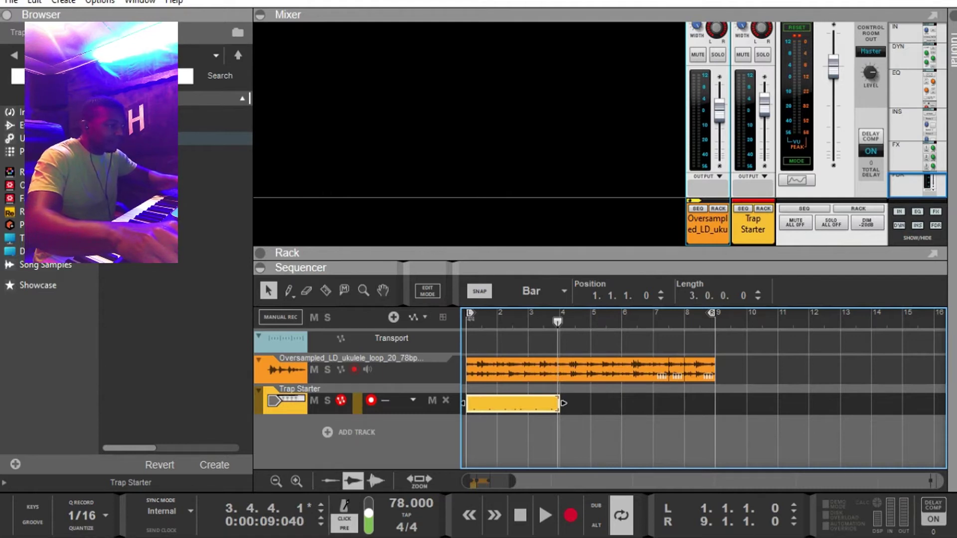
pyautogui.moveTo(561, 403); pyautogui.dragTo(528, 403)
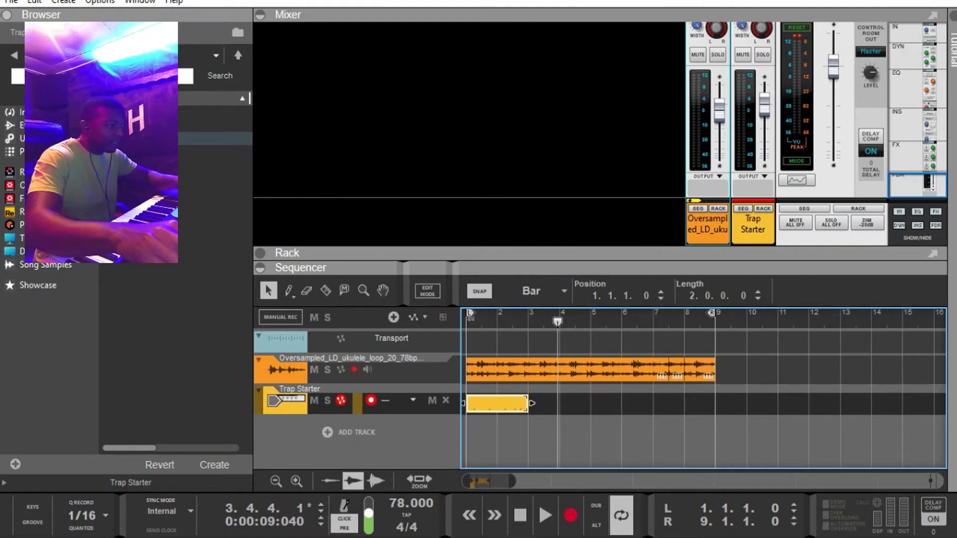
pyautogui.hotkey('ctrl', 'd')
pyautogui.hotkey('ctrl', 'd')
pyautogui.hotkey('ctrl', 'd')
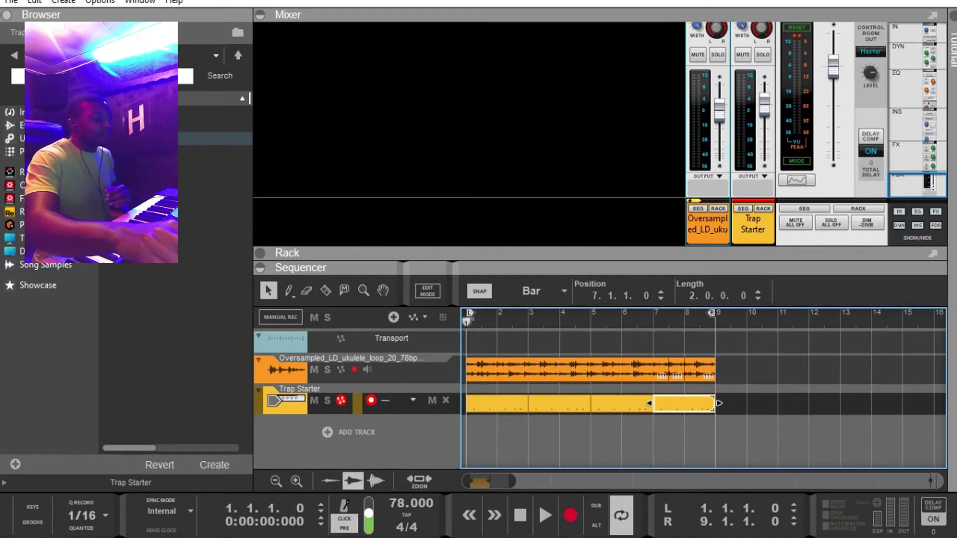
# Add an overdub note lane to the Trap Starter track, and briefly play the loop before returning to bar 1.
pyautogui.click(596, 506)
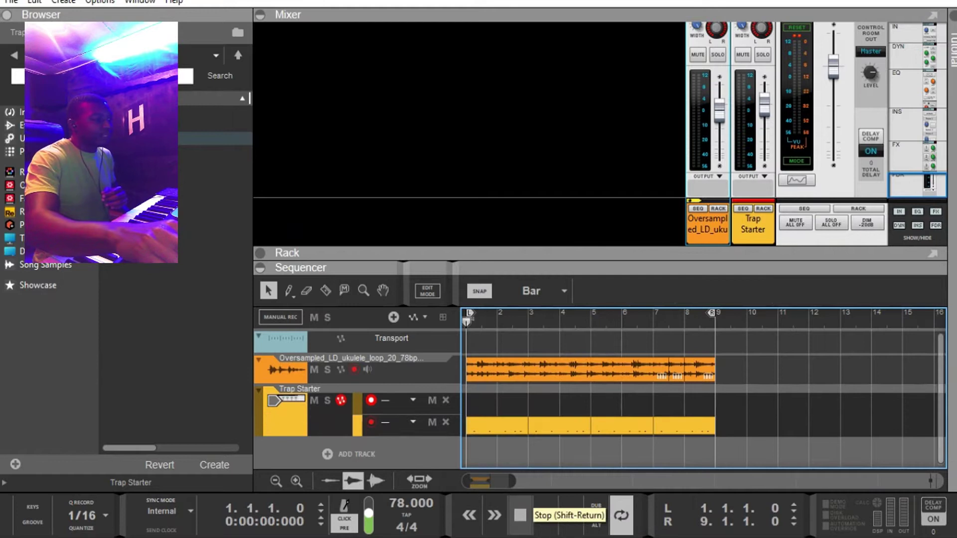
pyautogui.click(544, 515)
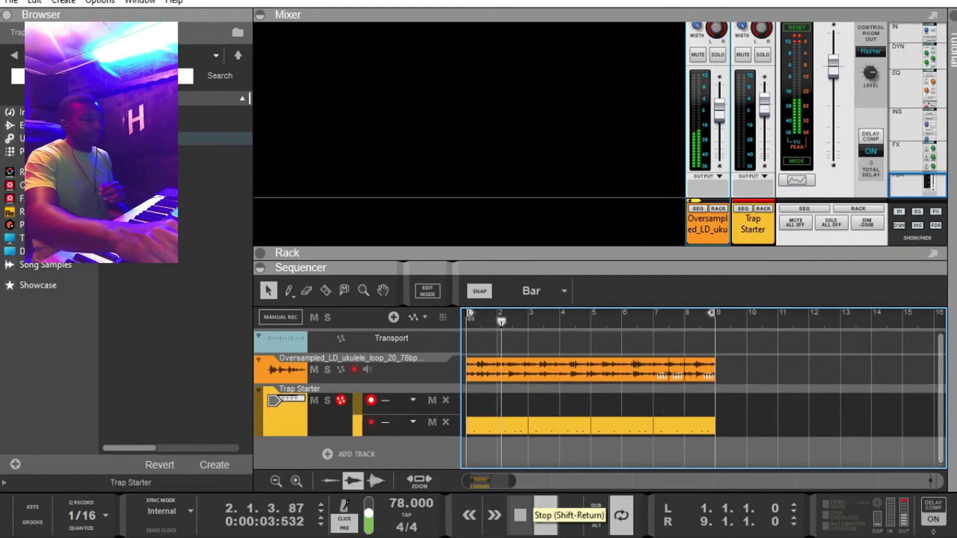
pyautogui.click(519, 514)
pyautogui.click(519, 514)
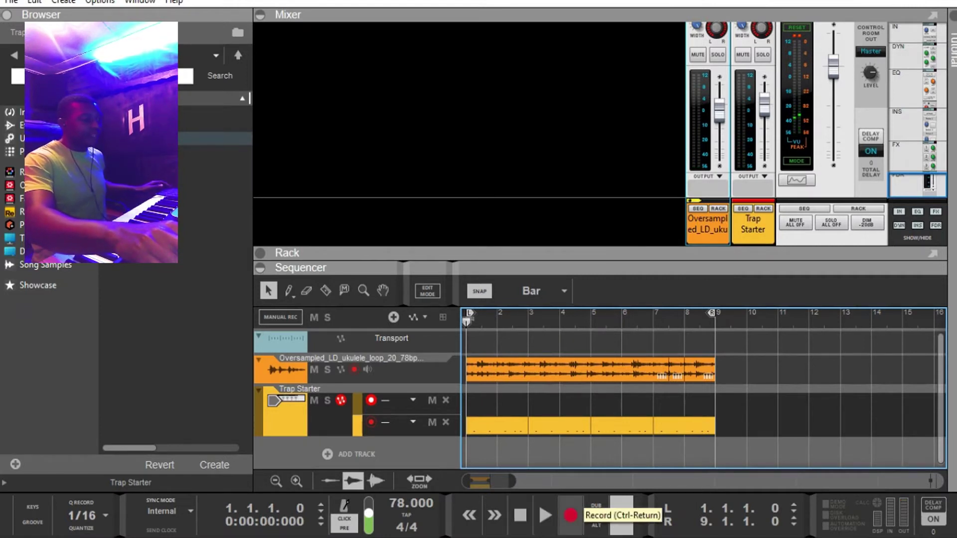
# Record an eight-bar overdub on the new Trap Starter lane and quantize the clip.
pyautogui.click(571, 514)
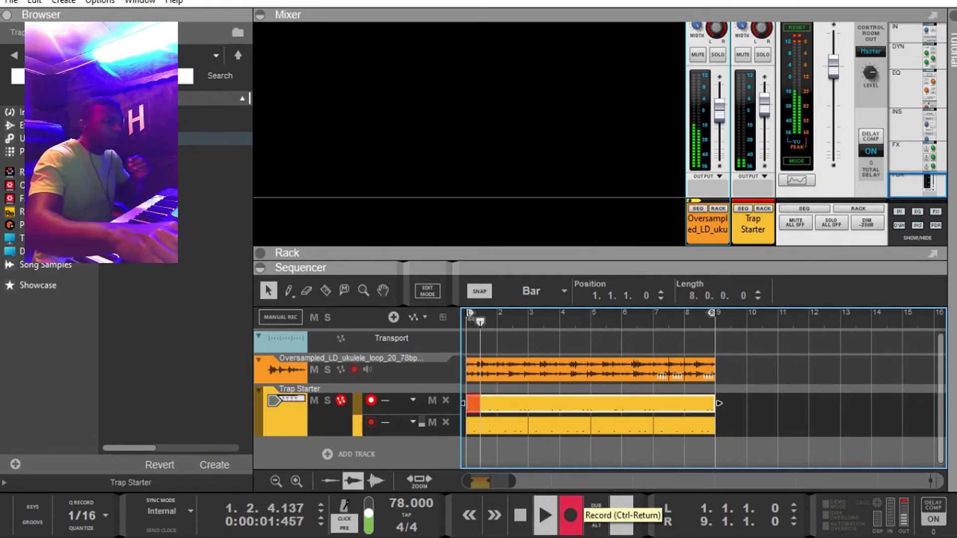
pyautogui.click(571, 514)
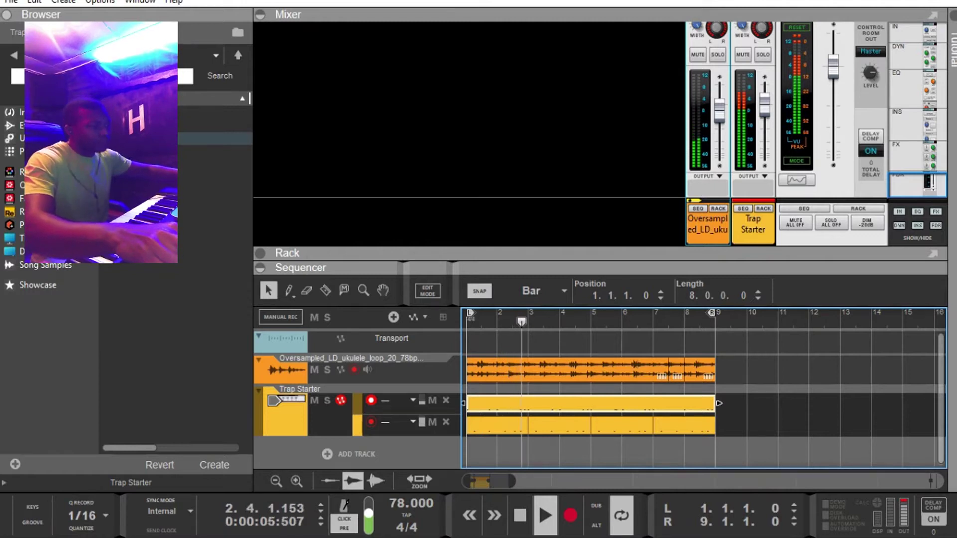
pyautogui.rightClick(515, 405)
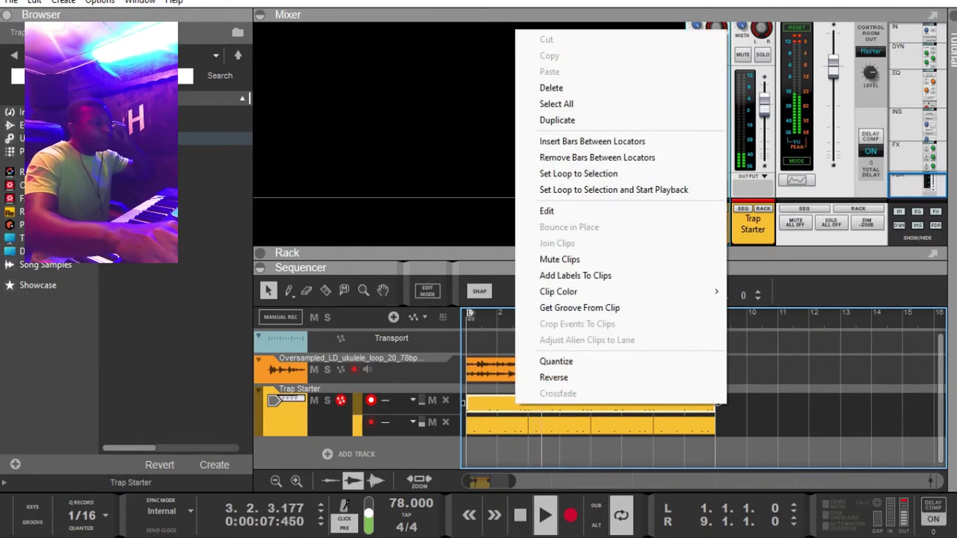
pyautogui.click(556, 361)
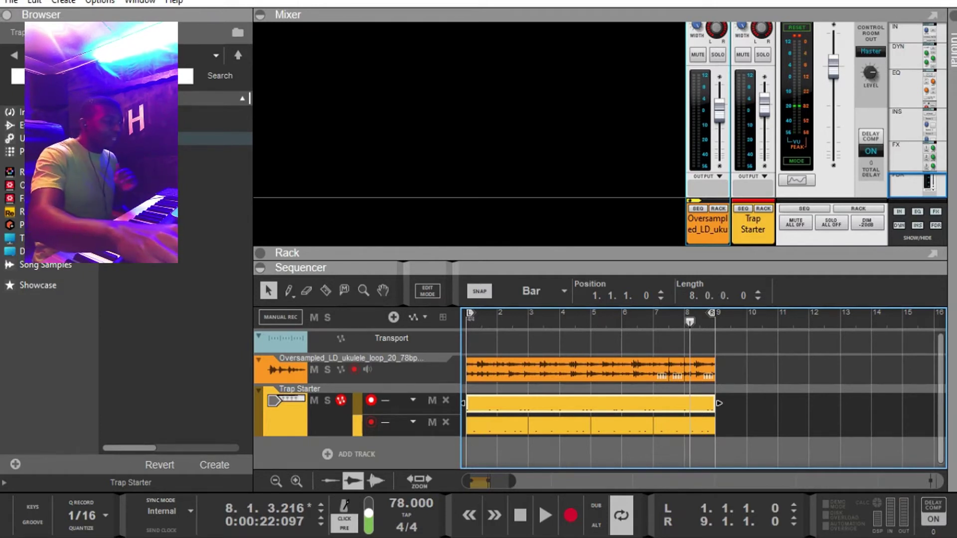
# Expand the Rack, bring the empty space below the last device into view, and enlarge the Sequencer area beneath it.
pyautogui.moveTo(532, 268); pyautogui.dragTo(532, 202)
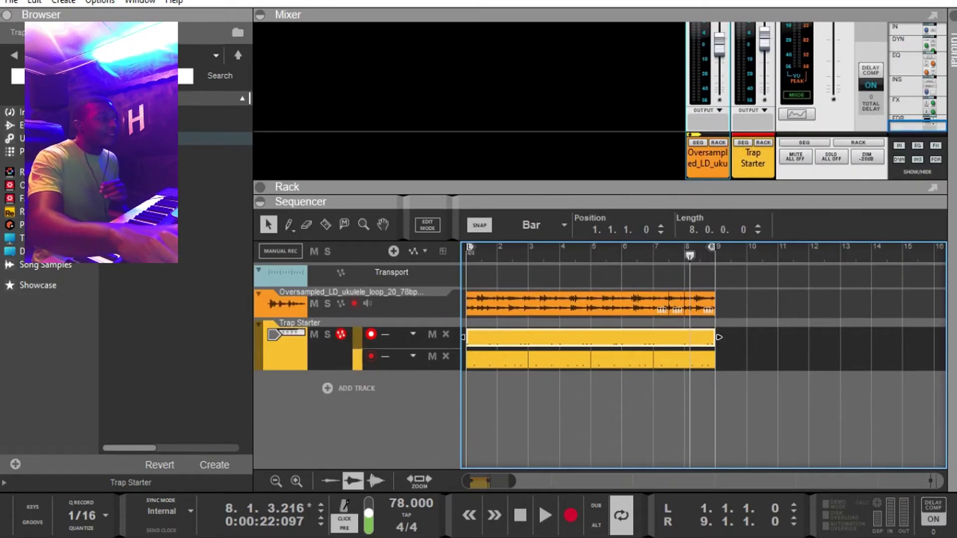
pyautogui.click(259, 187)
pyautogui.moveTo(531, 202); pyautogui.dragTo(531, 280)
pyautogui.scroll(-10, 531, 199)
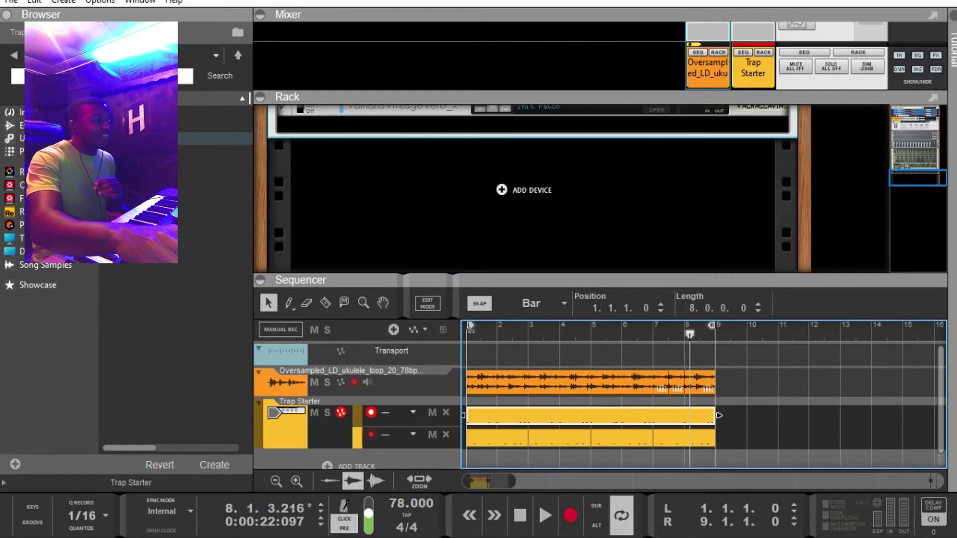
pyautogui.scroll(-1, 531, 189)
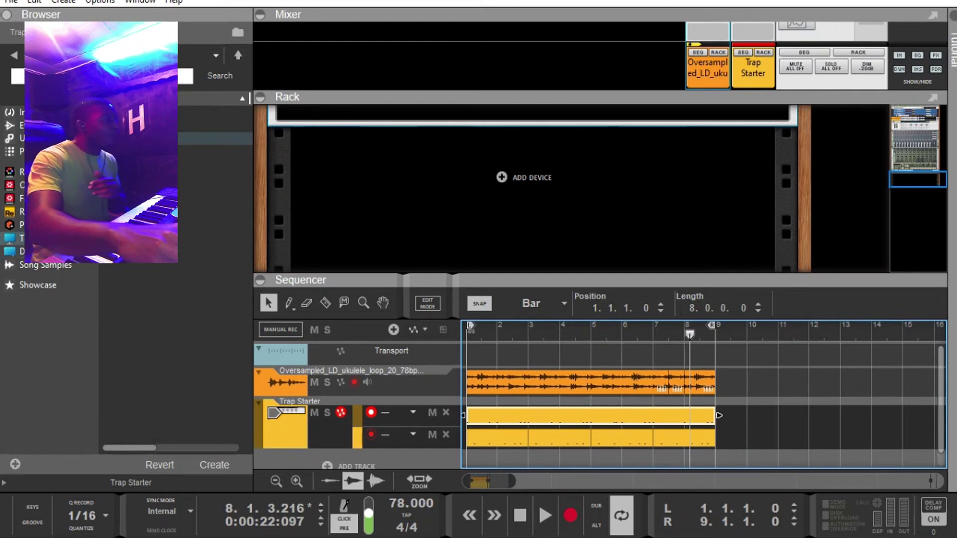
pyautogui.moveTo(531, 280); pyautogui.dragTo(531, 244)
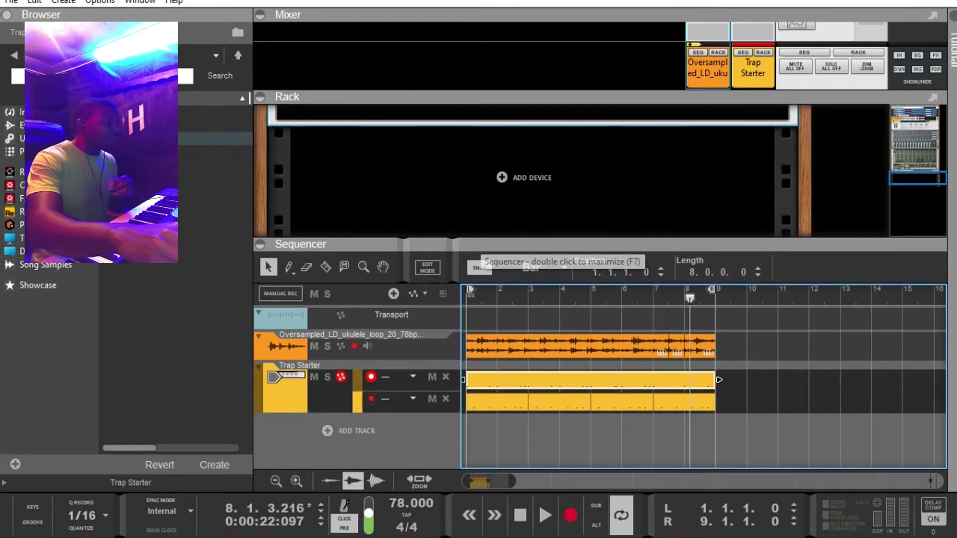
# Open the Monotone Bass Synthesizer patch folder among the Rack Extensions in the Browser.
pyautogui.click(49, 224)
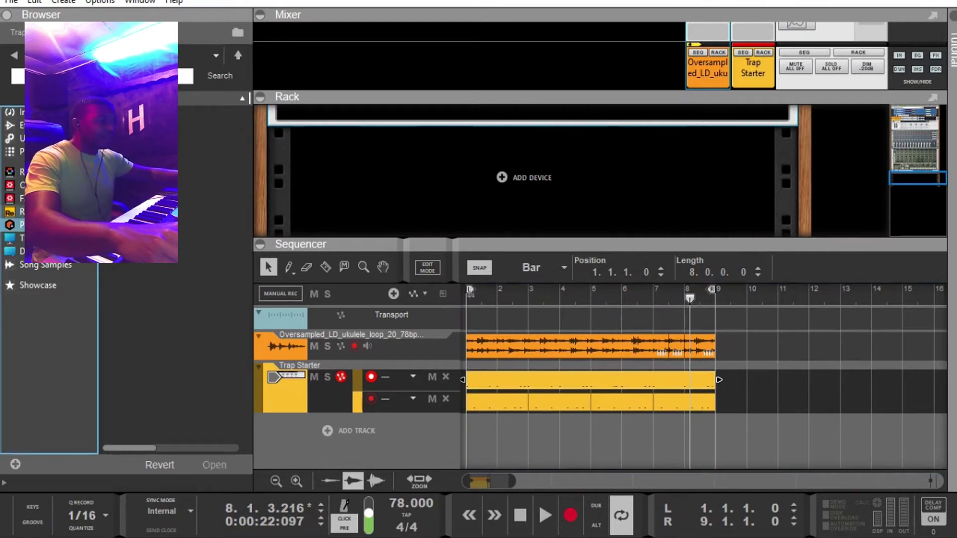
pyautogui.click(48, 211)
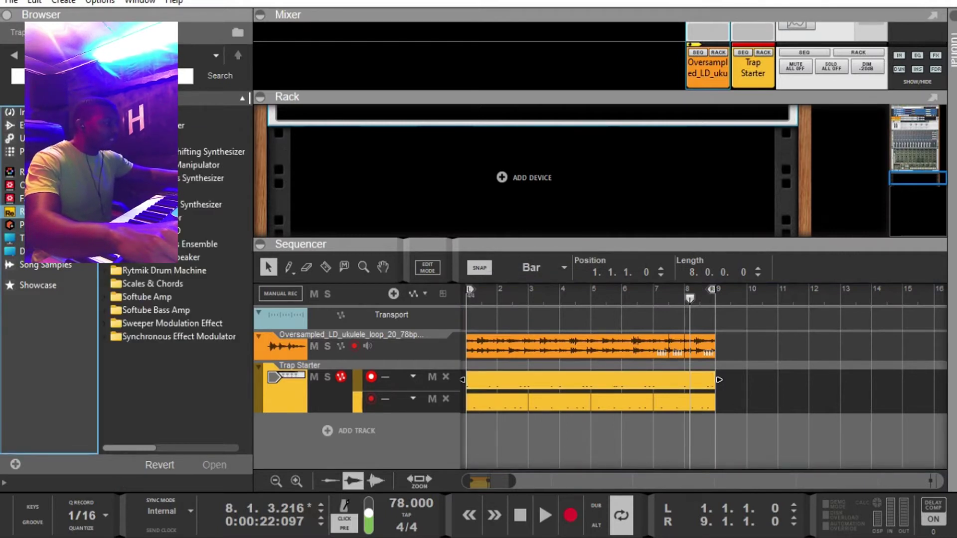
pyautogui.doubleClick(199, 178)
# Go through the Monotone bass patches and create an instrument track from Redortcele.repatch.
pyautogui.press('Down')
pyautogui.press('Down')
pyautogui.press('Down')
pyautogui.press('Down')
pyautogui.press('Down')
pyautogui.press('Down')
pyautogui.press('Down')
pyautogui.press('Down')
pyautogui.press('Down')
pyautogui.press('Down')
pyautogui.press('Down')
pyautogui.press('Down')
pyautogui.press('Down')
pyautogui.press('Down')
pyautogui.press('Down')
pyautogui.press('Down')
pyautogui.press('Down')
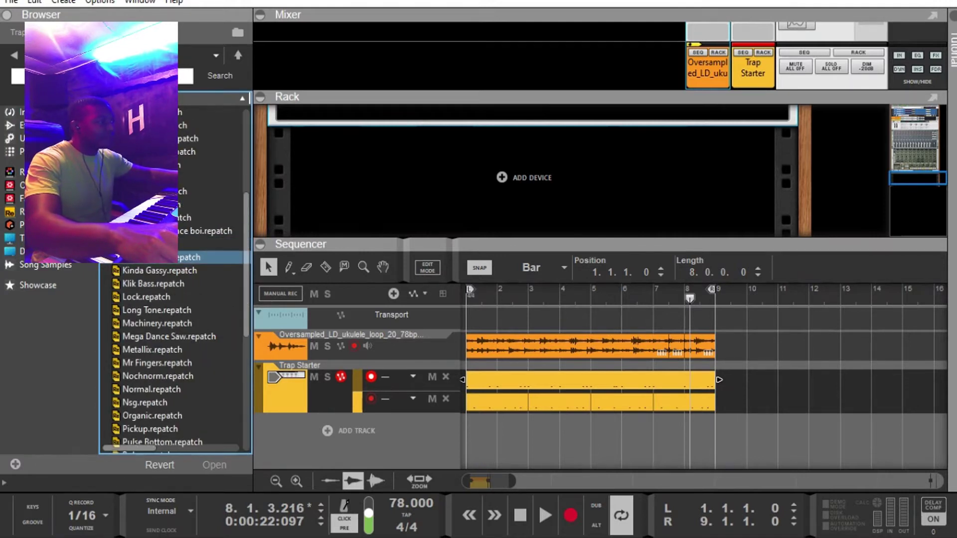
pyautogui.press('Down')
pyautogui.press('Down')
pyautogui.press('Down')
pyautogui.press('Down')
pyautogui.press('Down')
pyautogui.press('Down')
pyautogui.press('Down')
pyautogui.press('Down')
pyautogui.press('Down')
pyautogui.press('Down')
pyautogui.press('Down')
pyautogui.press('Down')
pyautogui.press('Down')
pyautogui.press('Down')
pyautogui.press('Down')
pyautogui.press('Up')
pyautogui.press('Up')
pyautogui.press('Up')
pyautogui.press('Down')
pyautogui.press('Down')
pyautogui.press('Down')
pyautogui.press('Down')
pyautogui.press('Down')
pyautogui.press('Down')
pyautogui.press('Down')
pyautogui.press('Down')
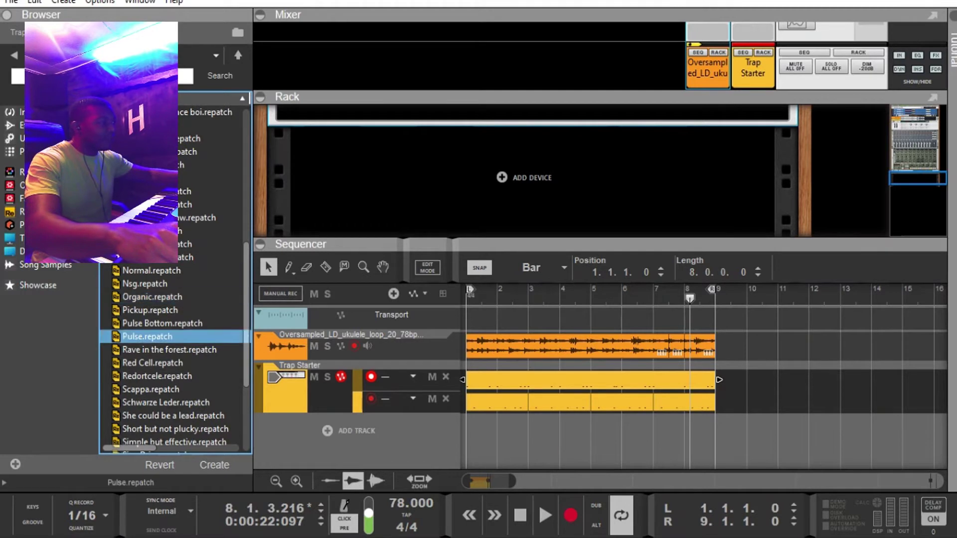
pyautogui.press('Up')
pyautogui.press('Up')
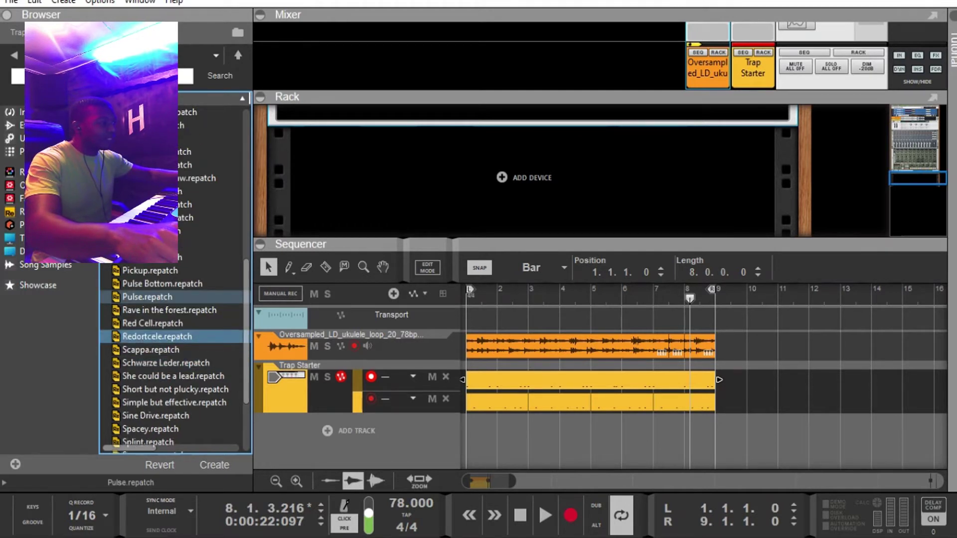
pyautogui.press('Return')
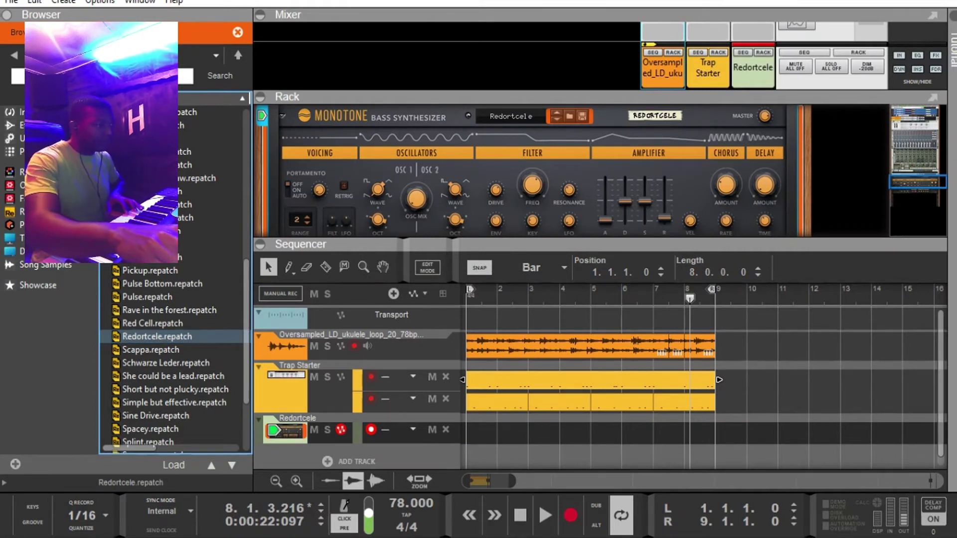
# Add a Scales & Chords player to the Redortcele bass synthesizer and set its scale to Minor.
pyautogui.scroll(-1, 528, 171)
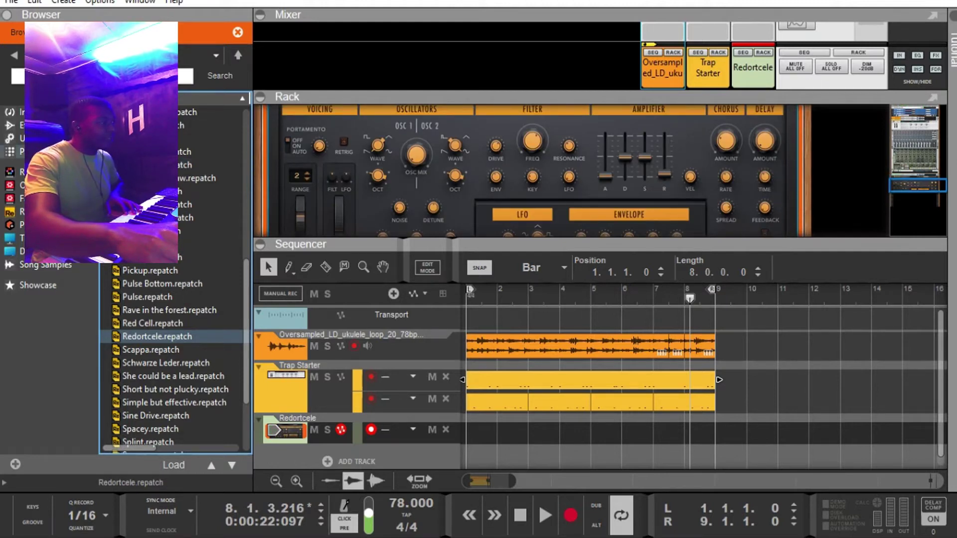
pyautogui.click(50, 152)
pyautogui.scroll(-3, 528, 170)
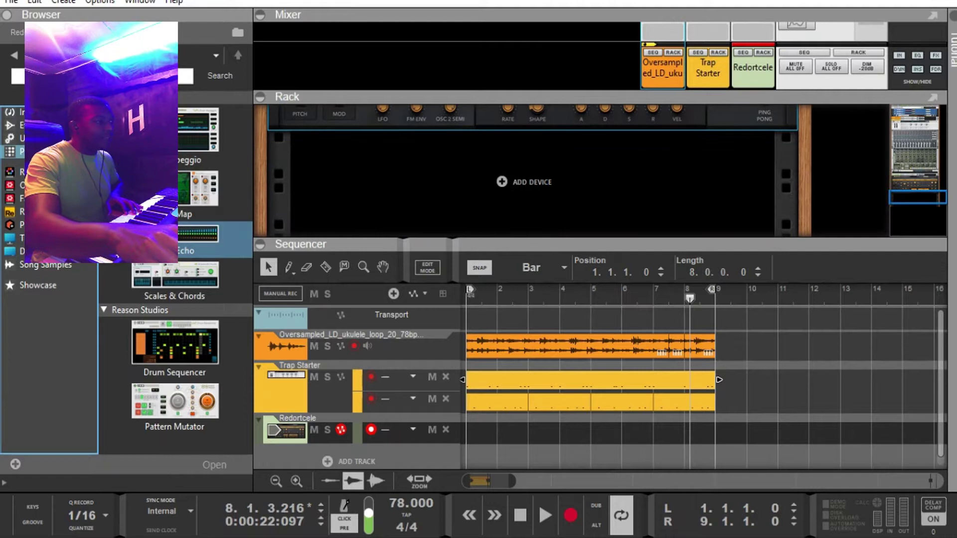
pyautogui.scroll(5, 528, 171)
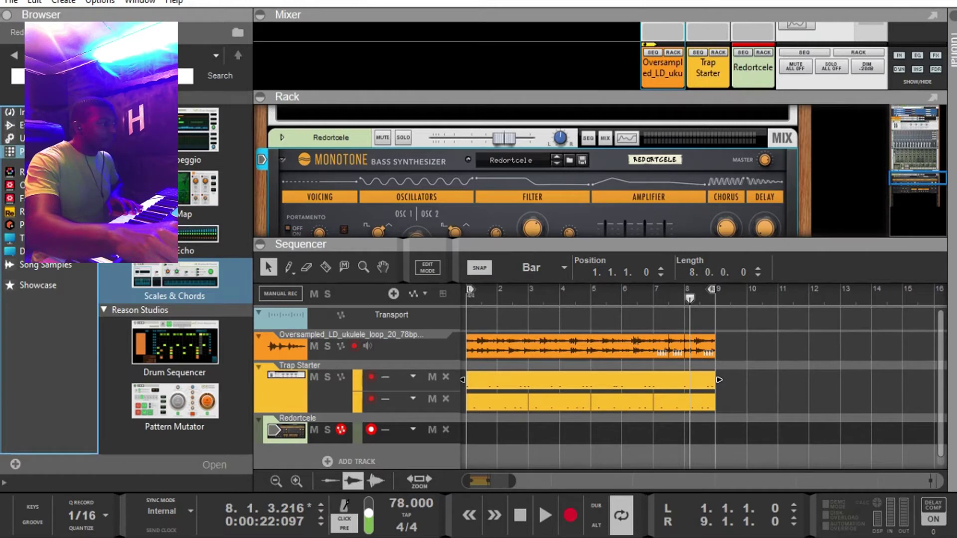
pyautogui.moveTo(174, 274); pyautogui.dragTo(532, 132)
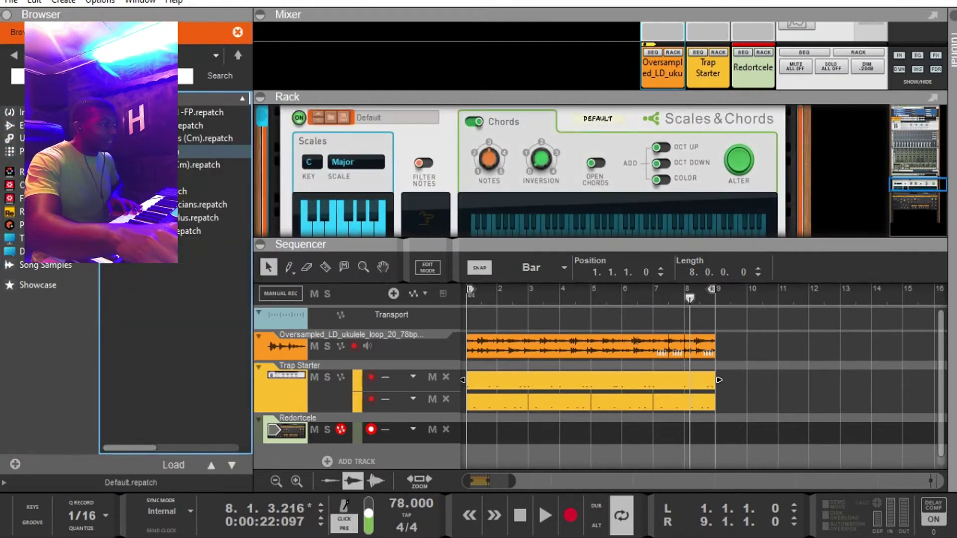
pyautogui.click(355, 161)
pyautogui.click(390, 205)
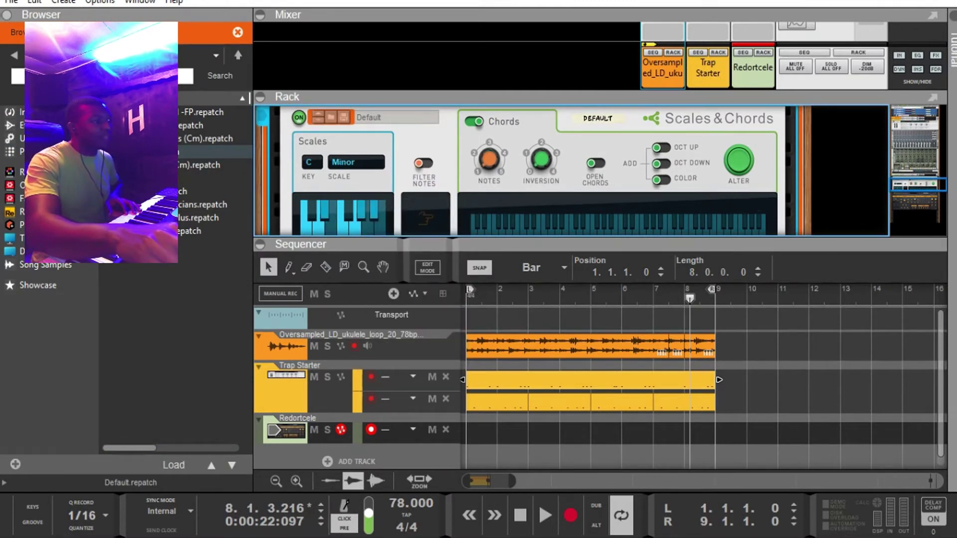
# Set the key of the Scales & Chords player to B.
pyautogui.click(308, 162)
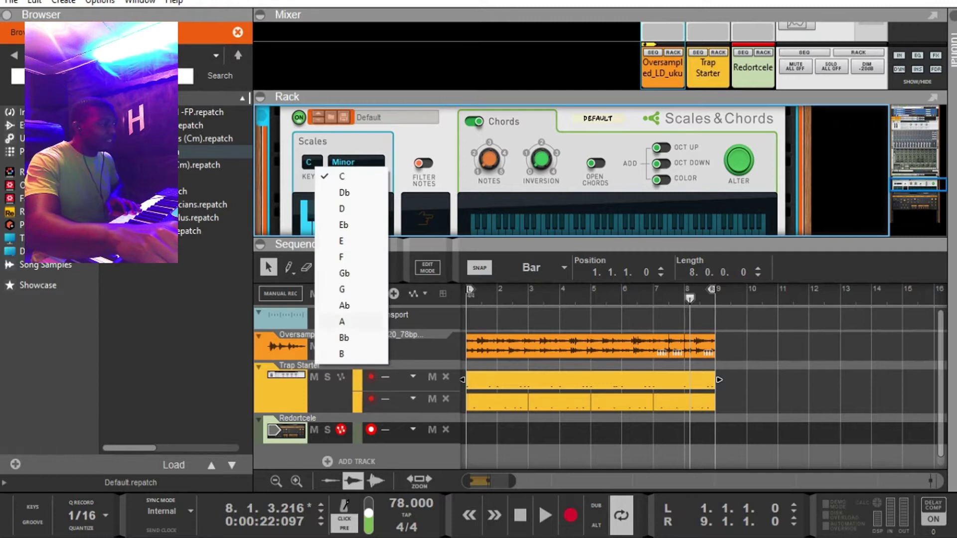
pyautogui.click(342, 354)
pyautogui.scroll(-4, 498, 170)
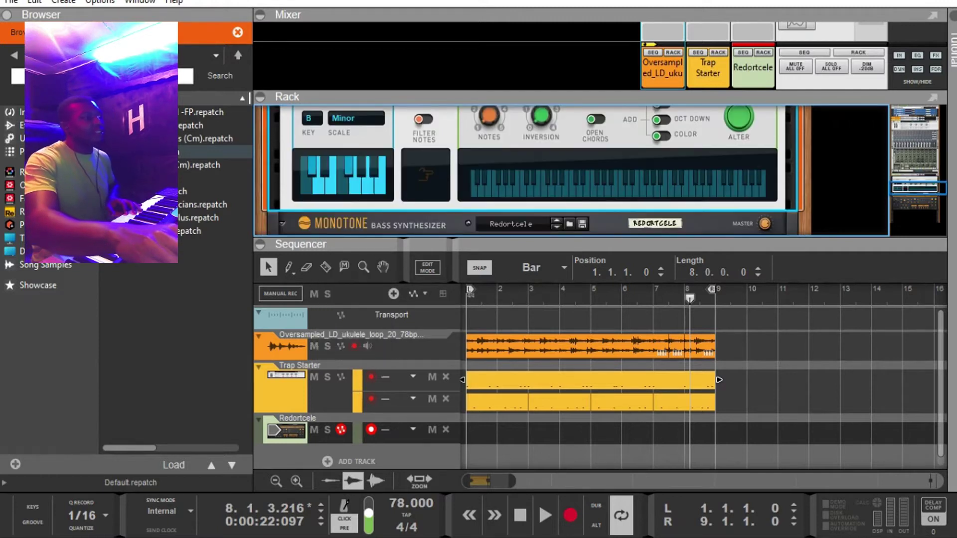
# Load Scappa.repatch into the Monotone bass synthesizer and play the loop from the start to audition it.
pyautogui.scroll(-1, 532, 170)
pyautogui.scroll(1, 532, 170)
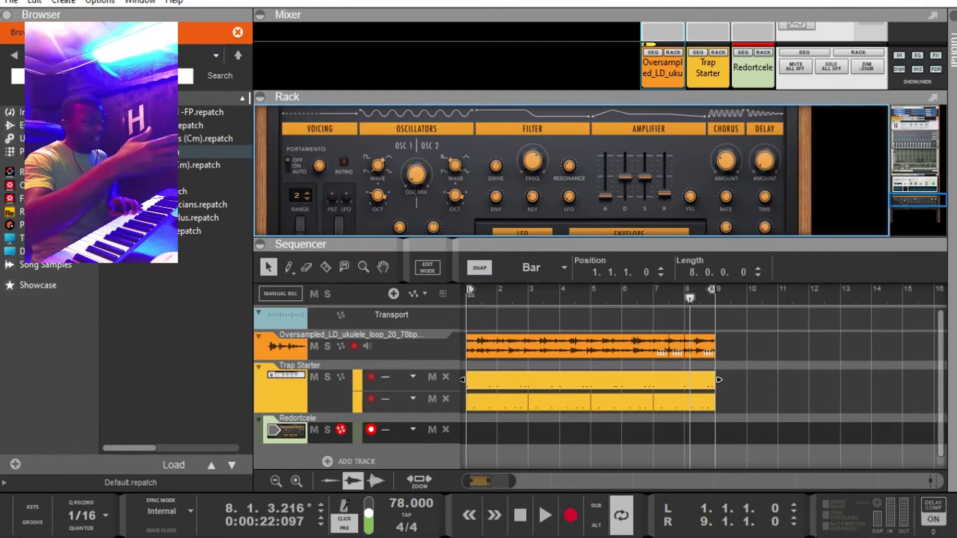
pyautogui.scroll(2, 533, 170)
pyautogui.scroll(-1, 532, 171)
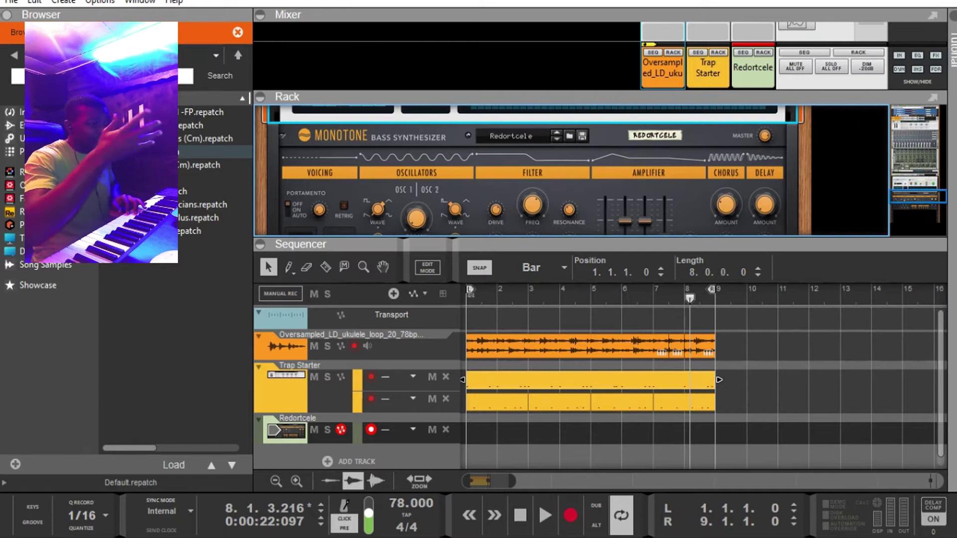
pyautogui.scroll(2, 532, 171)
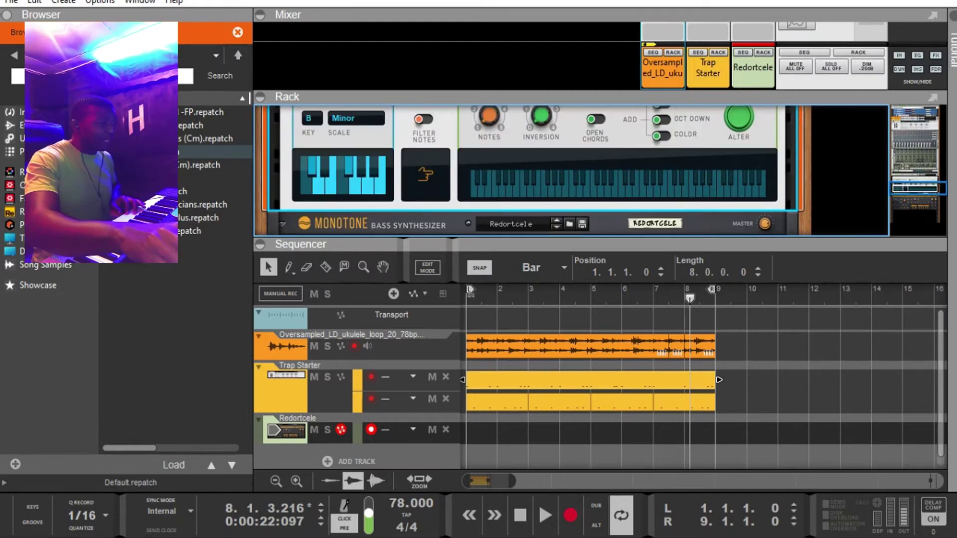
pyautogui.scroll(-2, 532, 170)
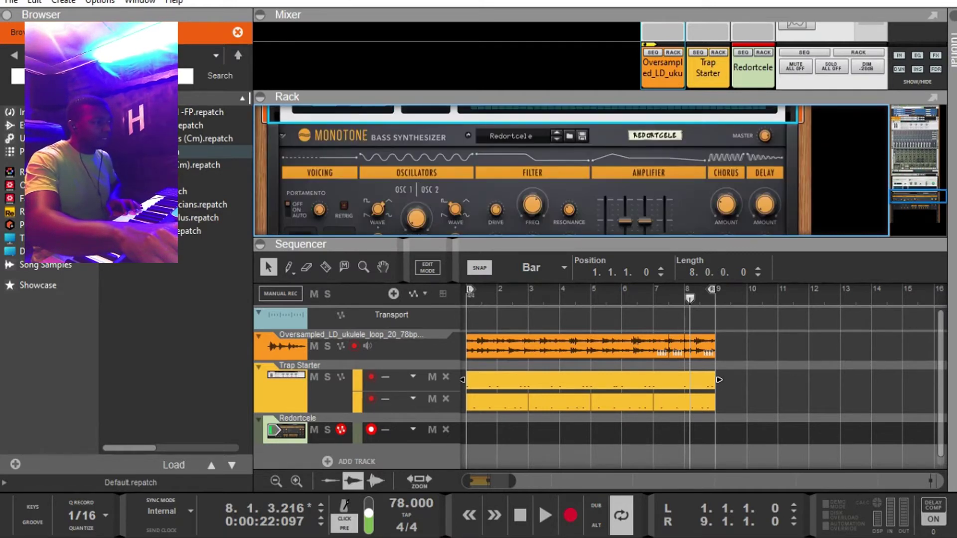
pyautogui.click(569, 135)
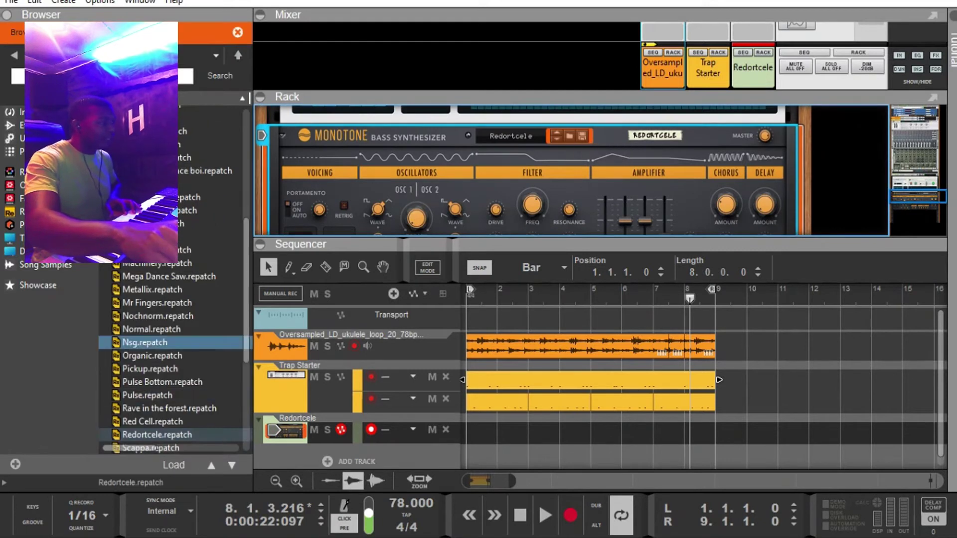
pyautogui.scroll(-2, 150, 342)
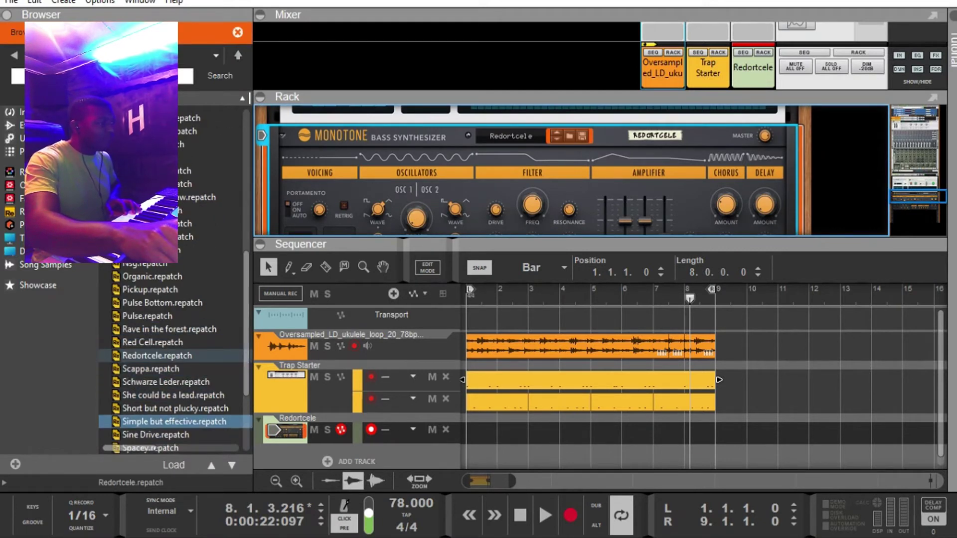
pyautogui.click(150, 368)
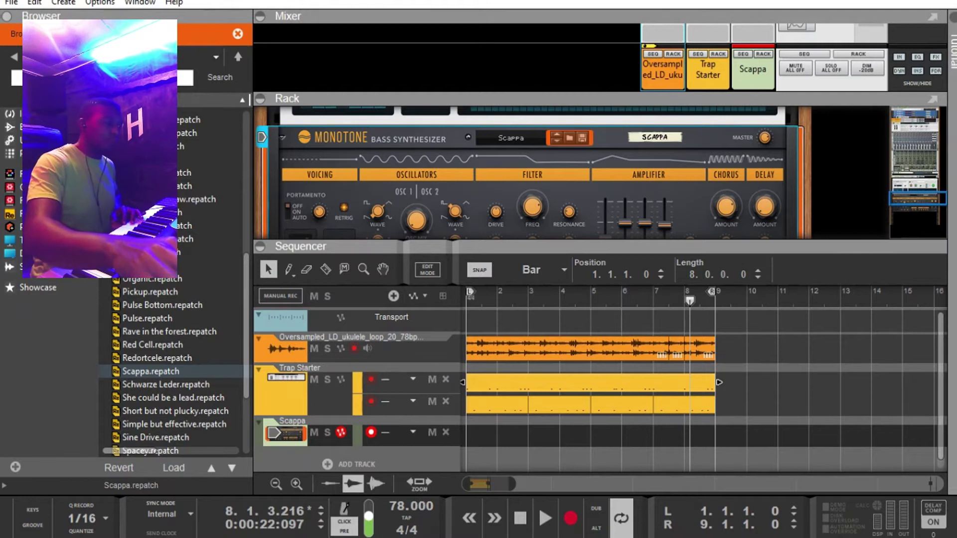
pyautogui.click(520, 518)
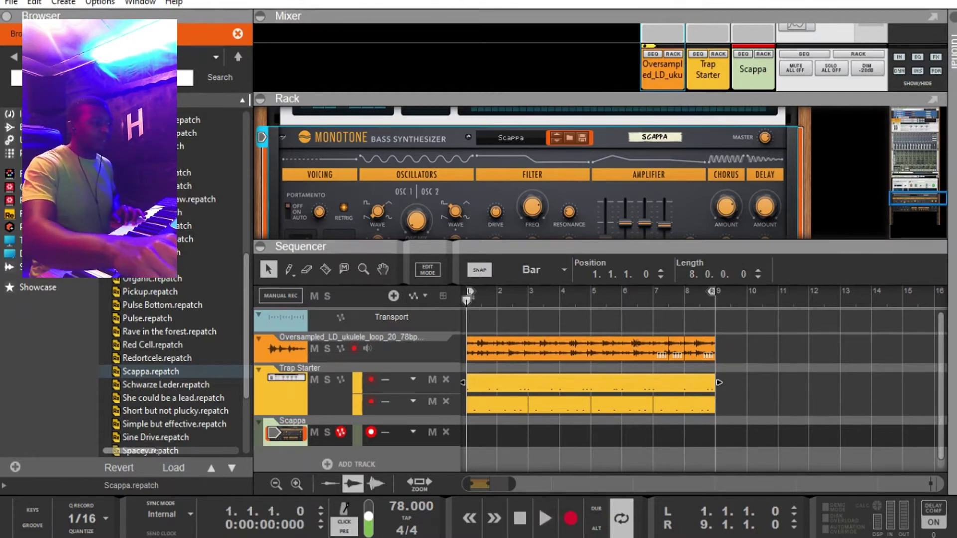
pyautogui.click(545, 518)
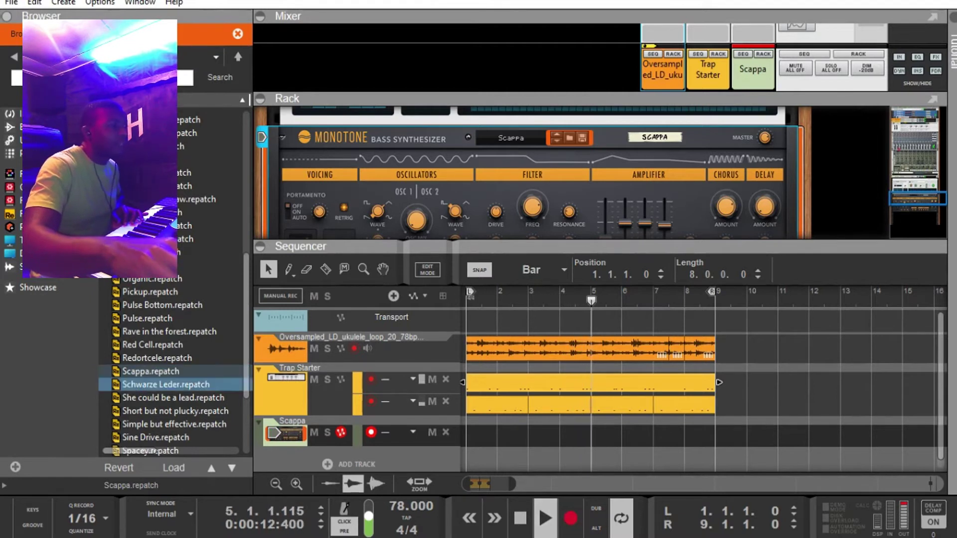
# Replace the Monotone patch with Short but not plucky.repatch.
pyautogui.click(570, 138)
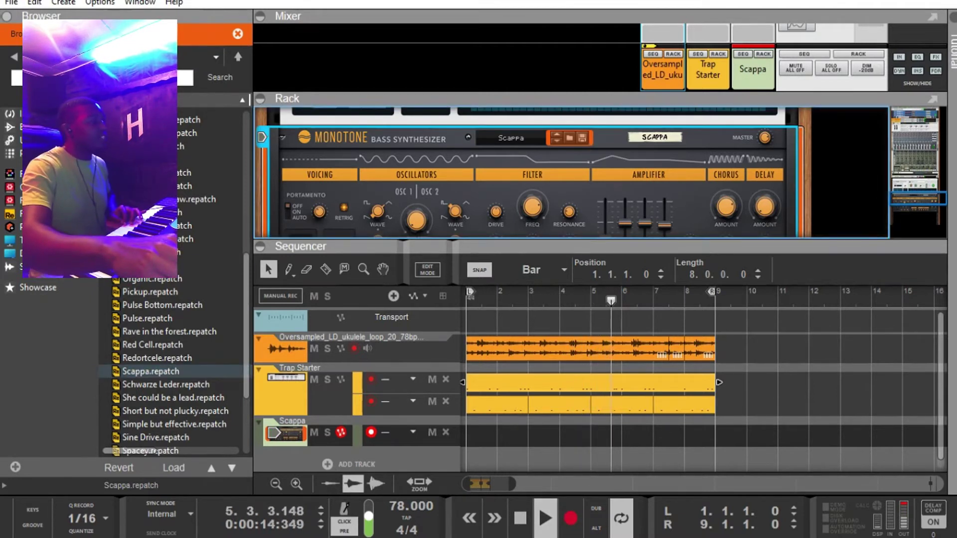
pyautogui.scroll(-2, 174, 391)
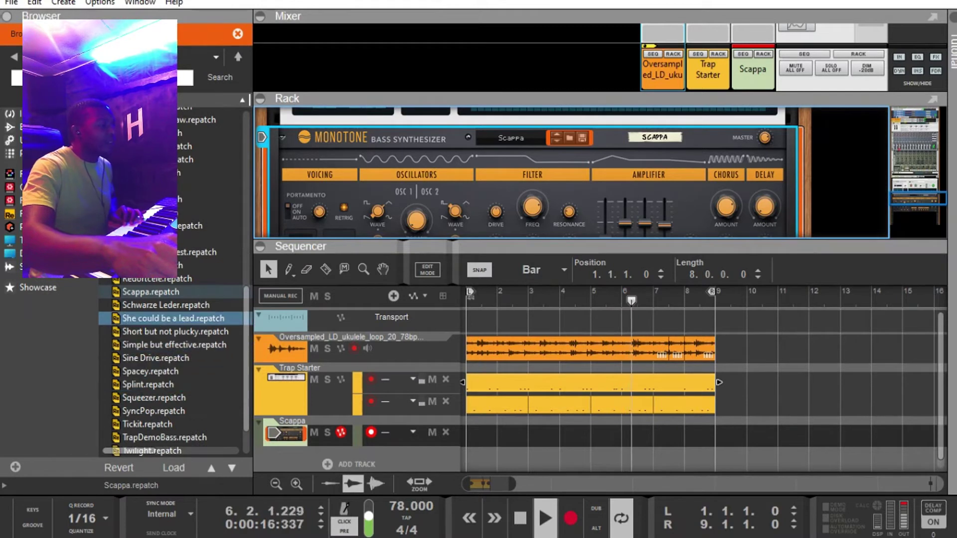
pyautogui.doubleClick(175, 331)
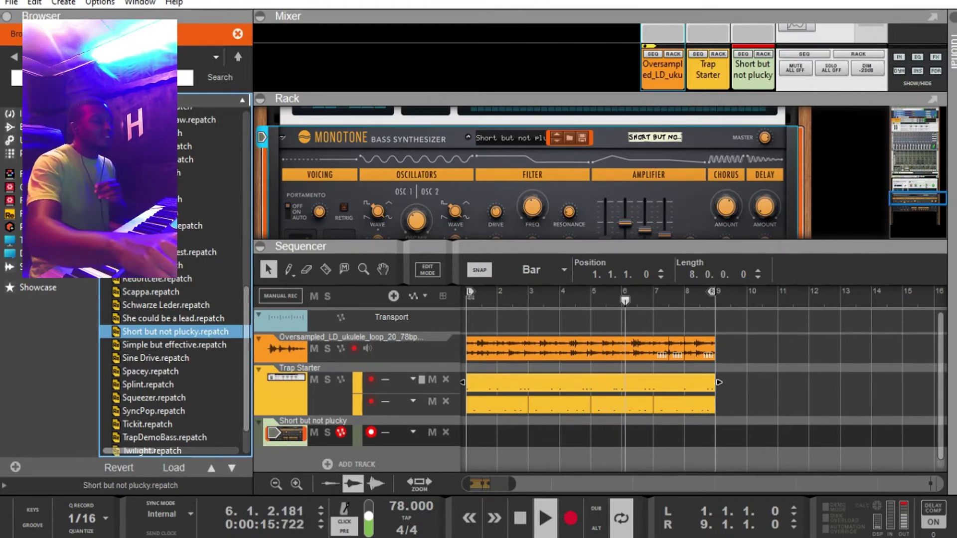
# Play the beat from the start to try the bass patch against it, and return the playhead to bar 1.
pyautogui.doubleClick(520, 518)
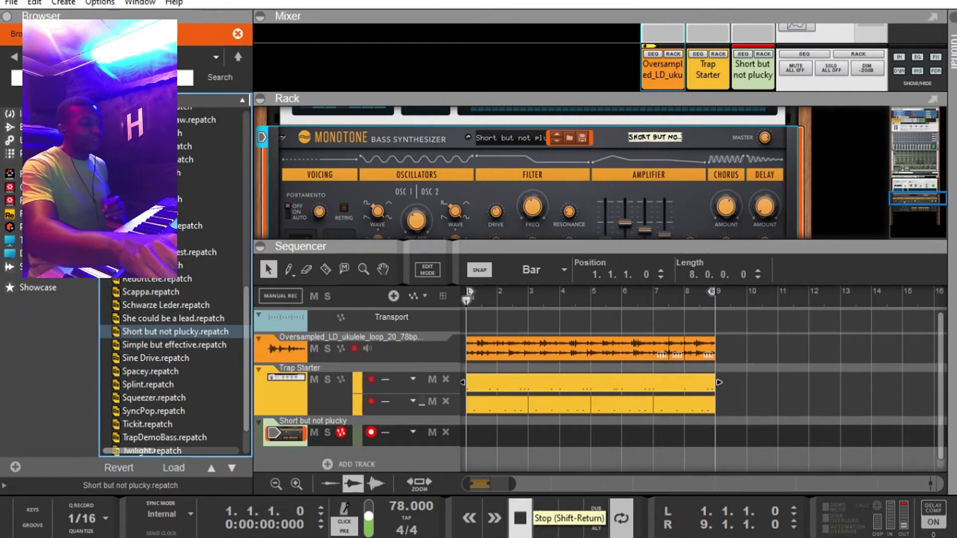
pyautogui.click(545, 518)
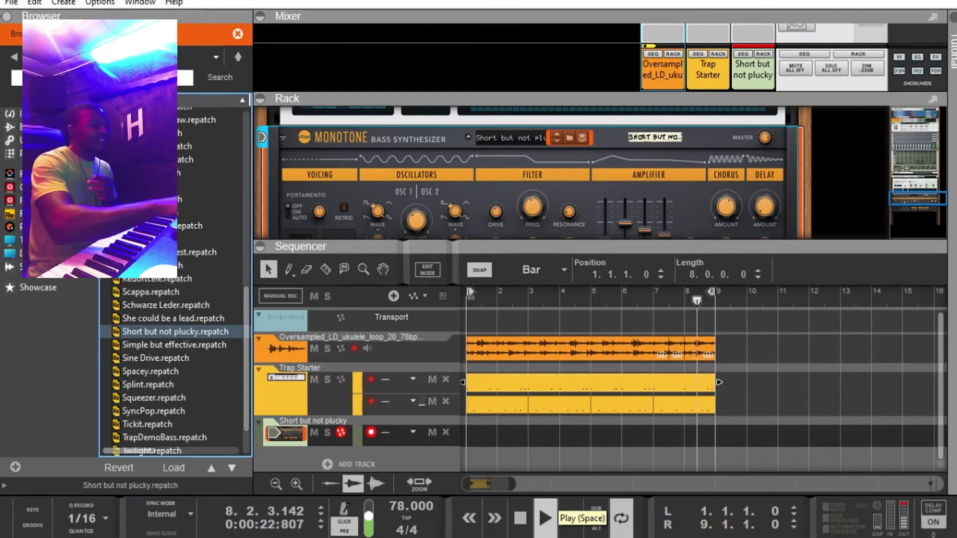
pyautogui.press('space')
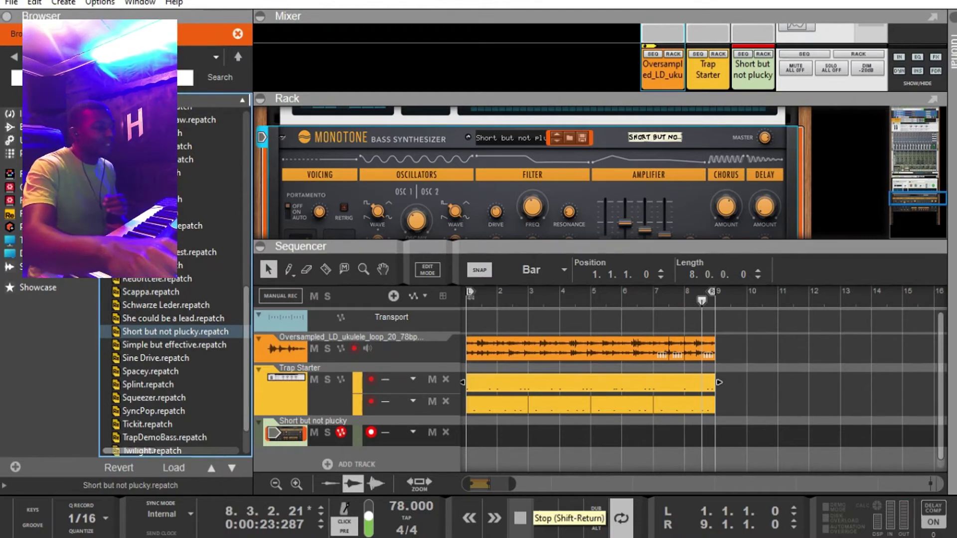
pyautogui.click(520, 517)
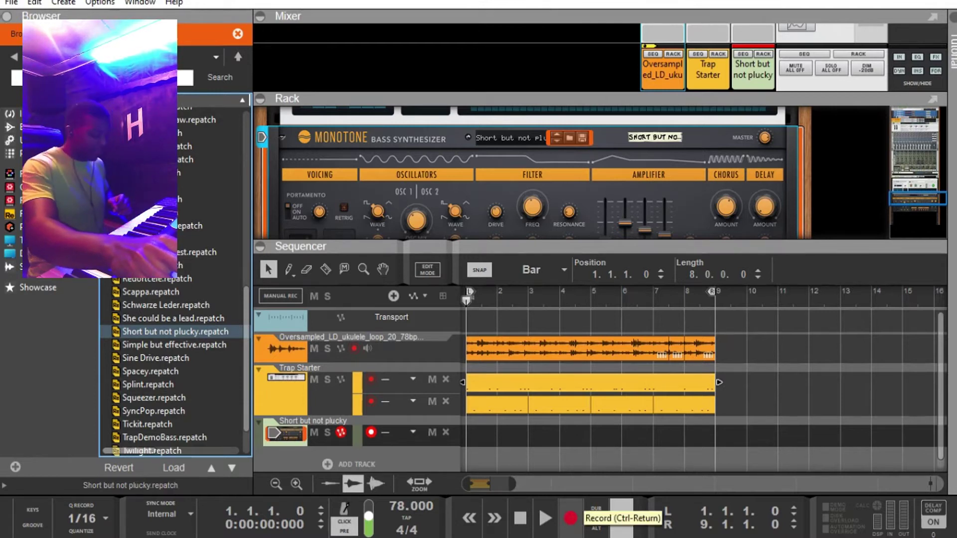
pyautogui.click(571, 518)
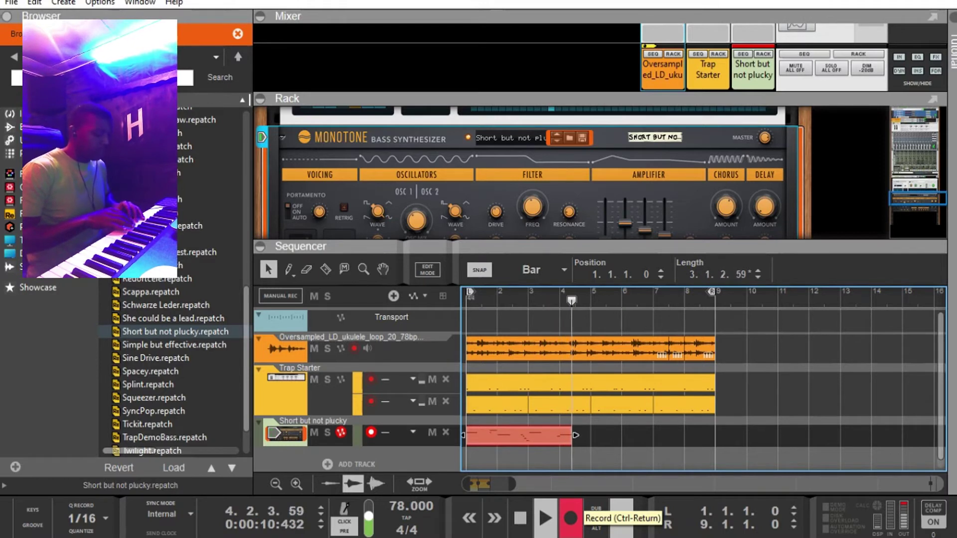
pyautogui.click(570, 516)
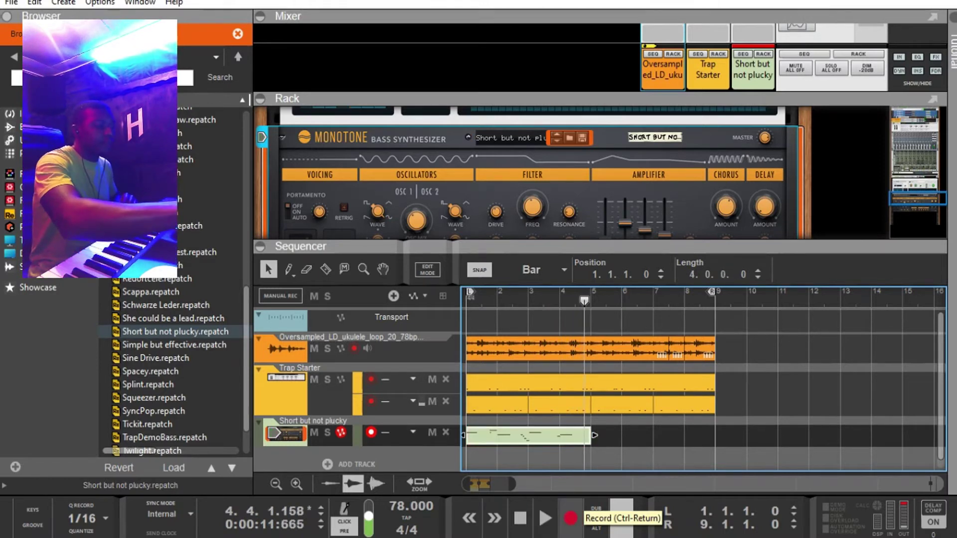
pyautogui.hotkey('ctrl', 'z')
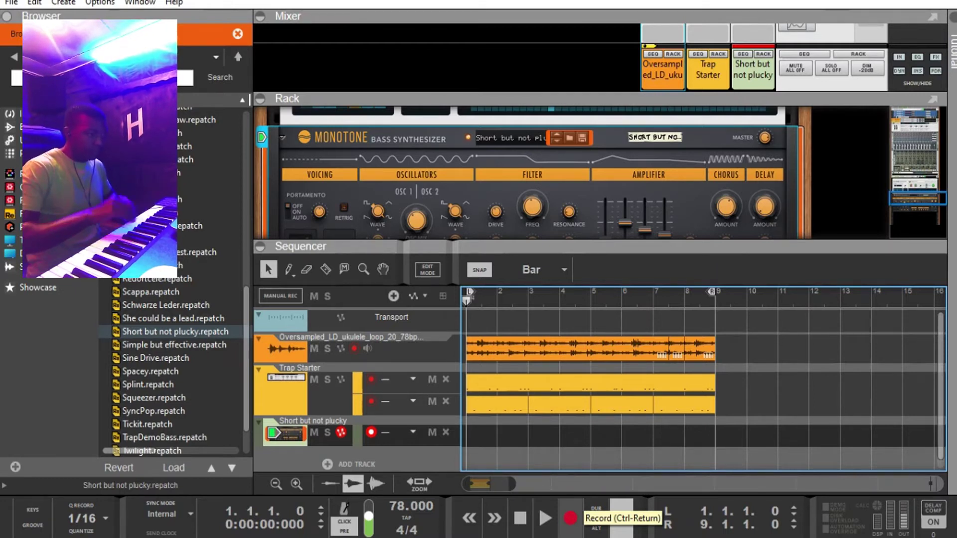
pyautogui.click(570, 518)
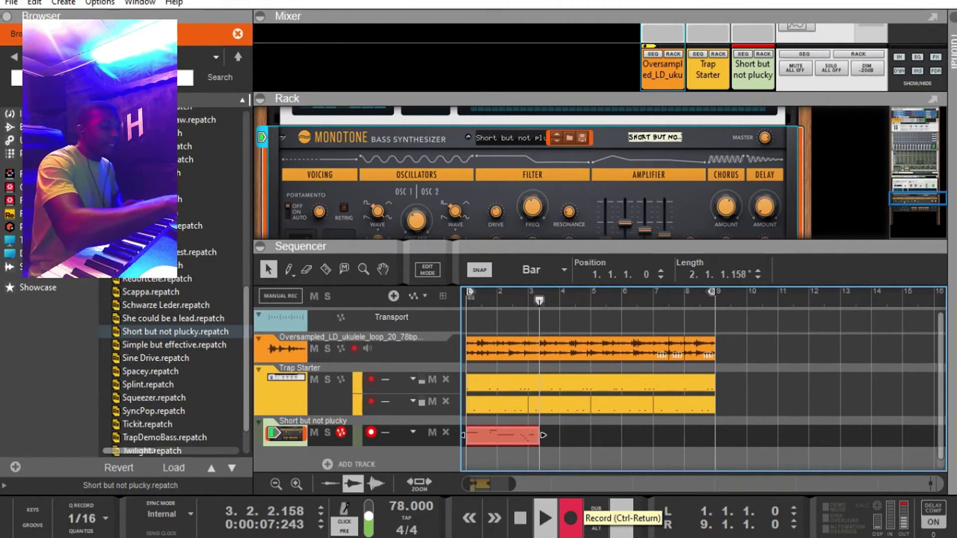
pyautogui.press('space')
pyautogui.press('Delete')
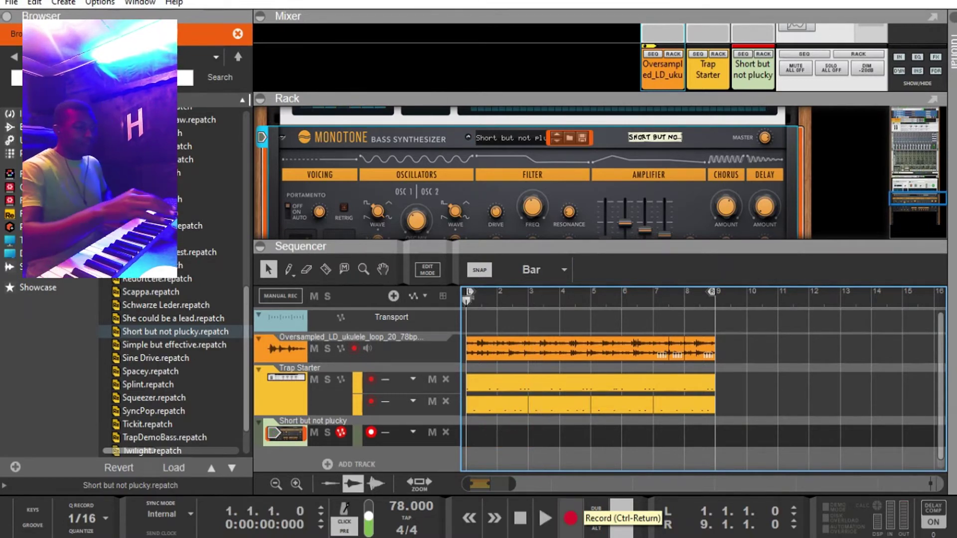
# Record an eight-bar bass line on the Short but not plucky track from bar 1 and play it back.
pyautogui.click(571, 518)
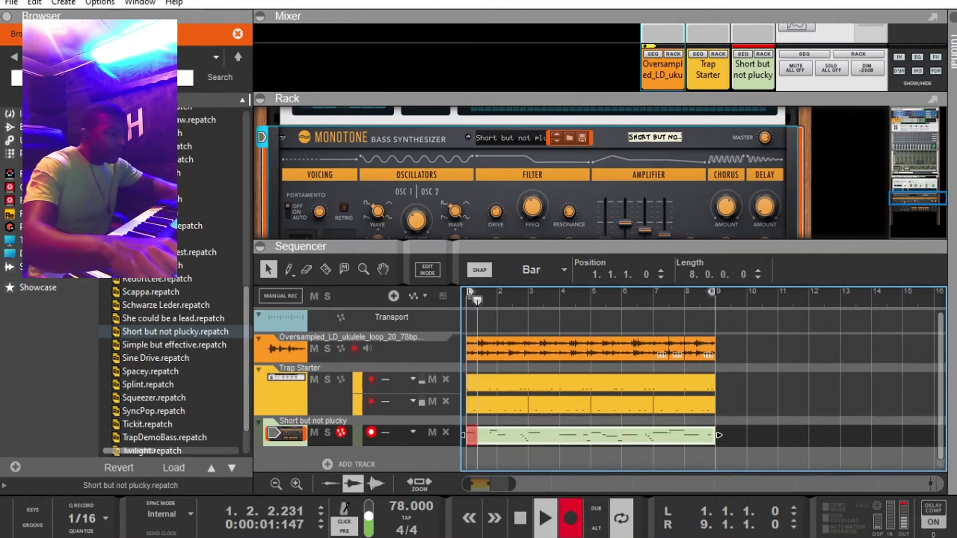
pyautogui.click(520, 518)
pyautogui.click(520, 518)
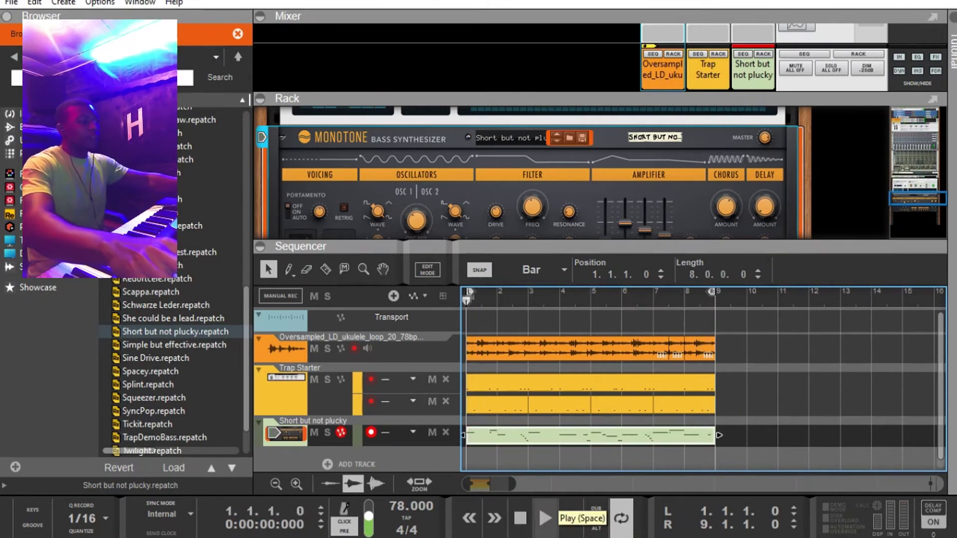
pyautogui.click(545, 518)
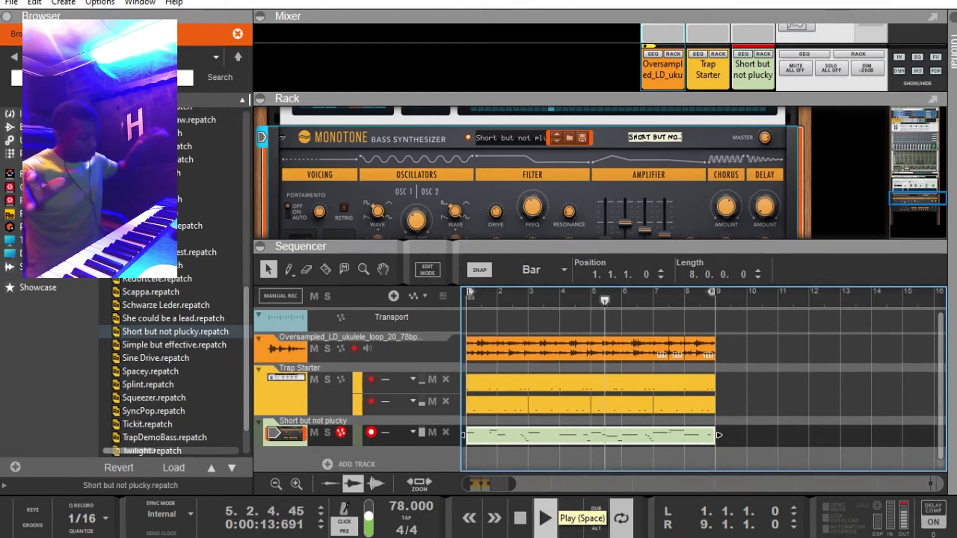
pyautogui.click(519, 518)
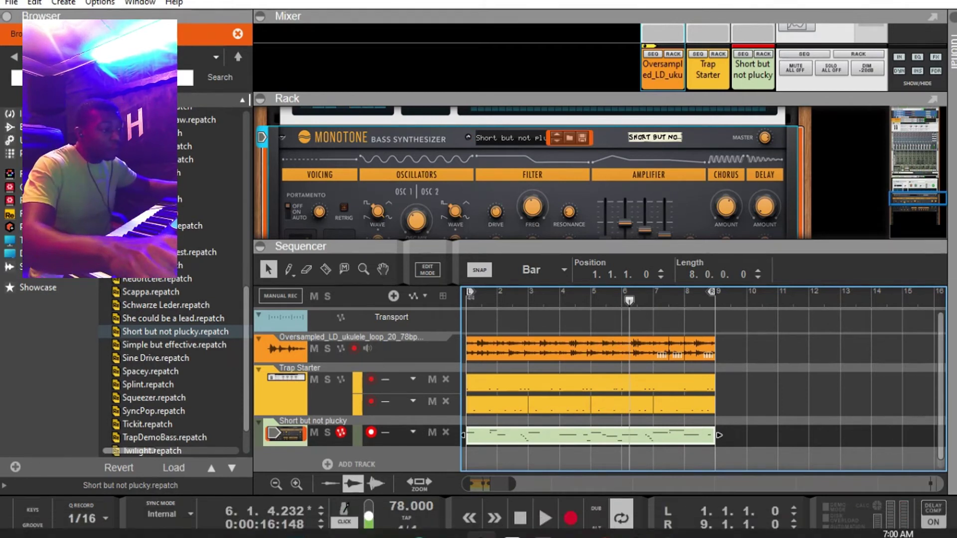
# Open the recorded bass clip for note editing and show all eight bars in an enlarged Sequencer.
pyautogui.doubleClick(590, 435)
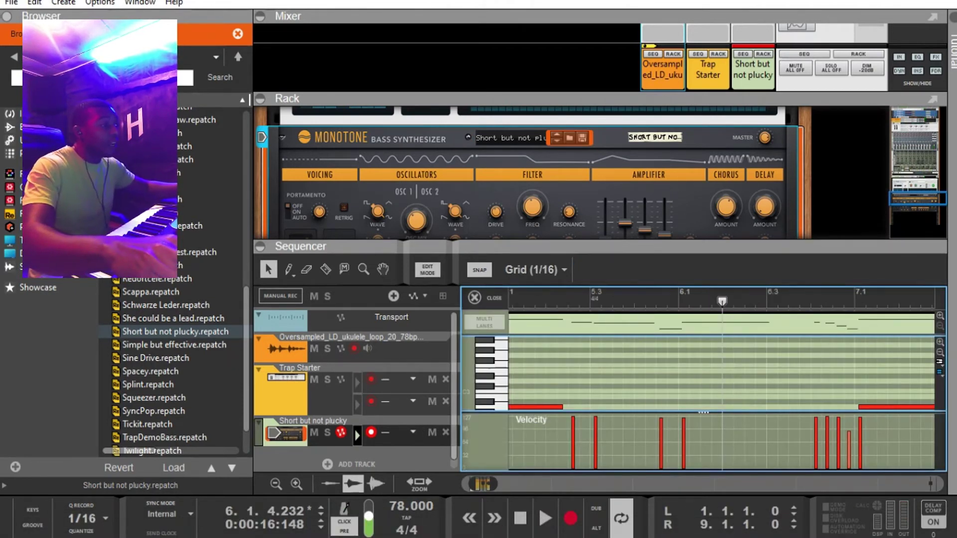
pyautogui.moveTo(588, 246); pyautogui.dragTo(588, 95)
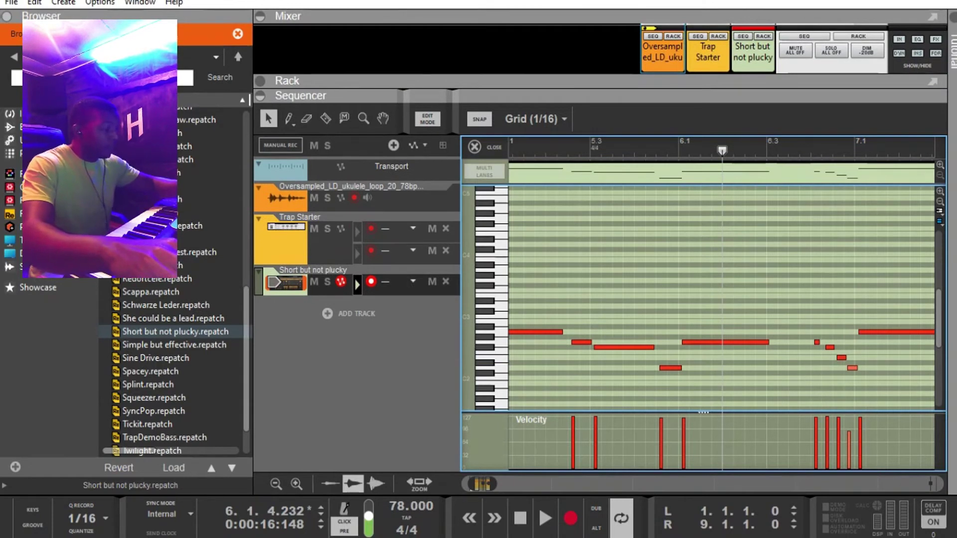
pyautogui.press('g')
pyautogui.press('g')
pyautogui.press('g')
pyautogui.press('g')
pyautogui.press('g')
pyautogui.press('g')
pyautogui.press('g')
pyautogui.press('g')
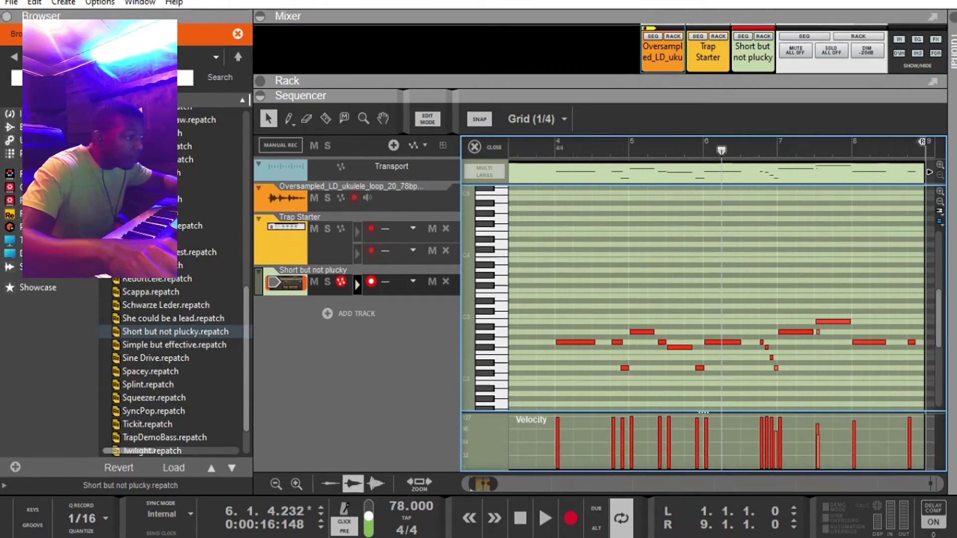
pyautogui.press('g')
pyautogui.press('g')
pyautogui.press('g')
pyautogui.press('g')
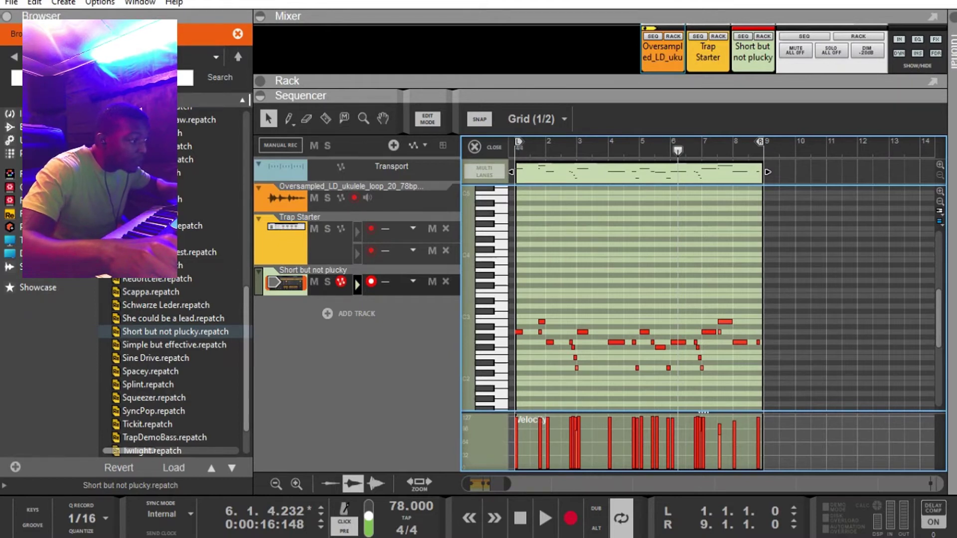
# Quantize the lower bass notes from the end of bar 1 through bar 8, leaving out the opening note and the two highest notes.
pyautogui.click(518, 331)
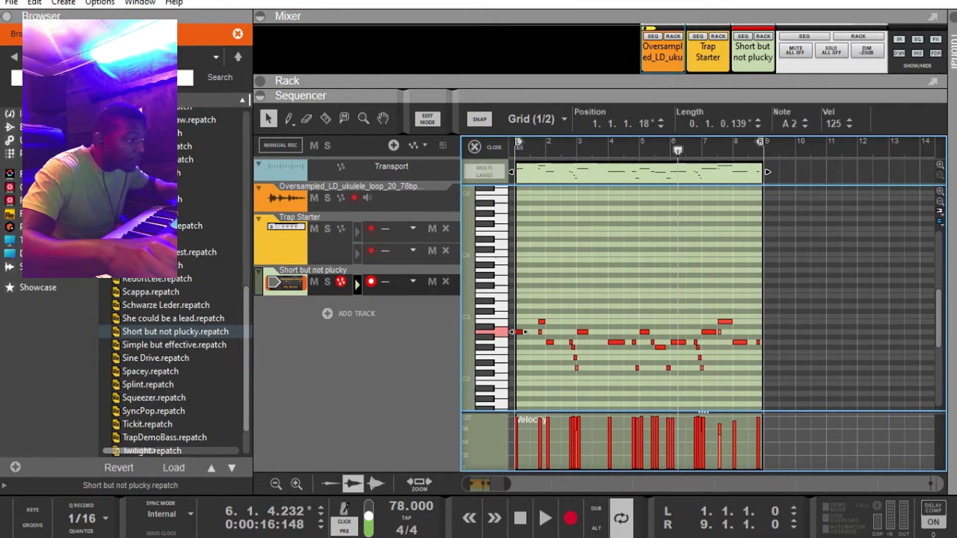
pyautogui.moveTo(571, 360); pyautogui.dragTo(537, 327)
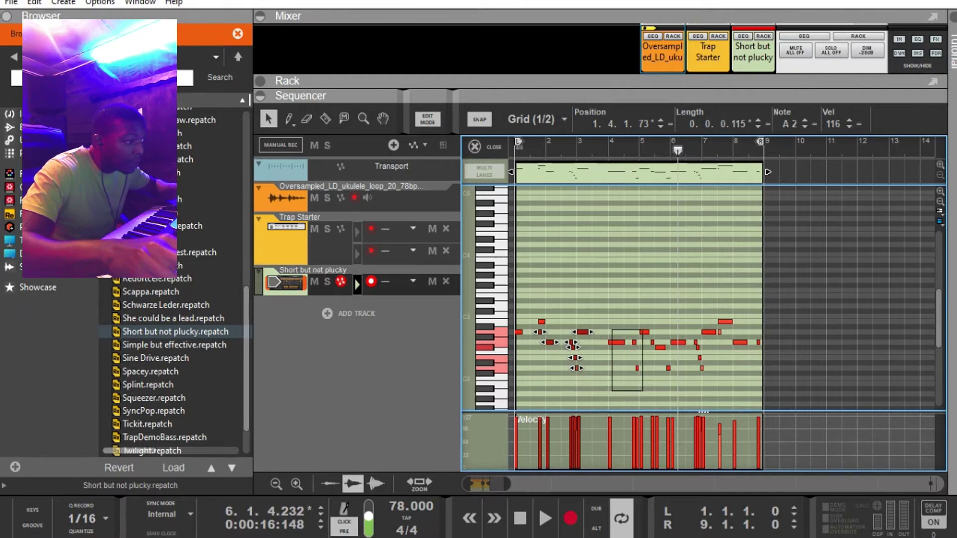
pyautogui.moveTo(643, 390); pyautogui.dragTo(611, 330)
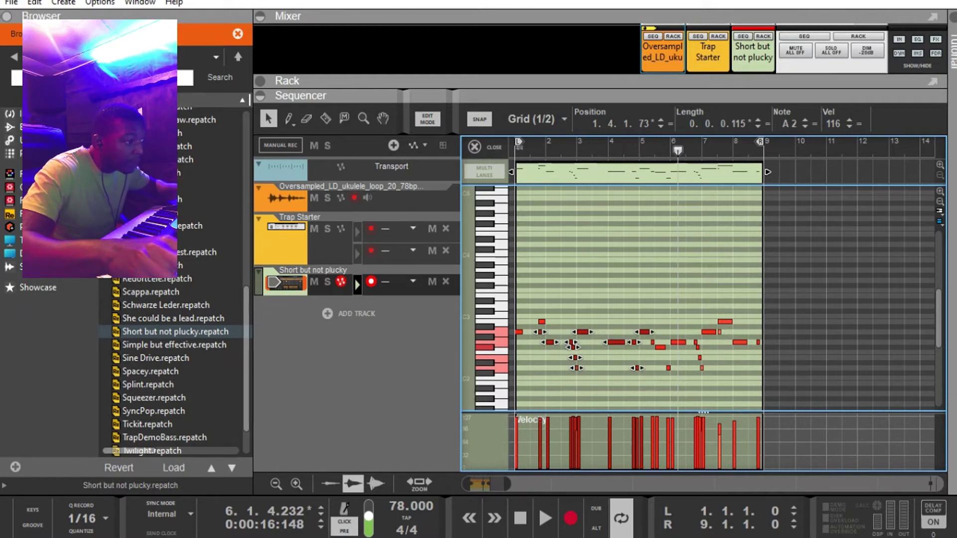
pyautogui.moveTo(674, 386); pyautogui.dragTo(655, 314)
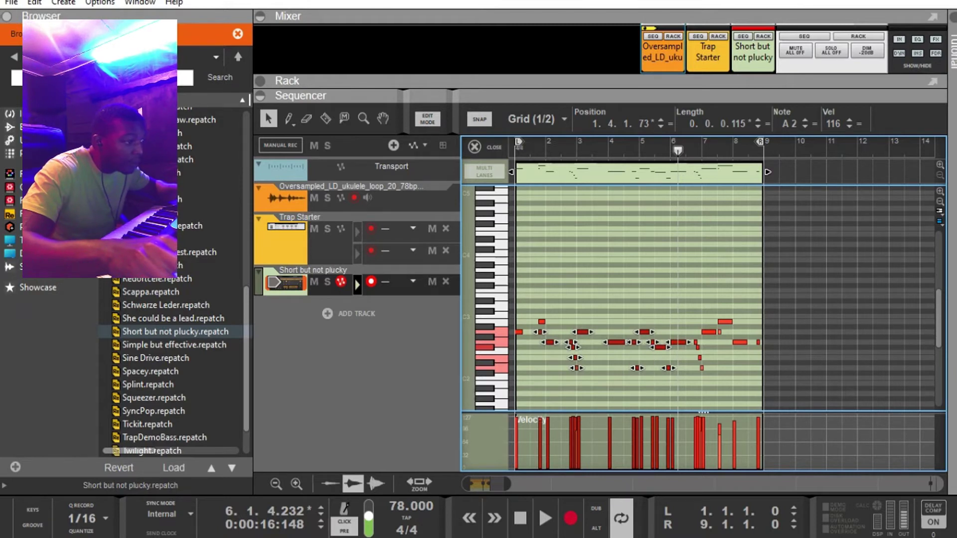
pyautogui.moveTo(722, 381); pyautogui.dragTo(706, 329)
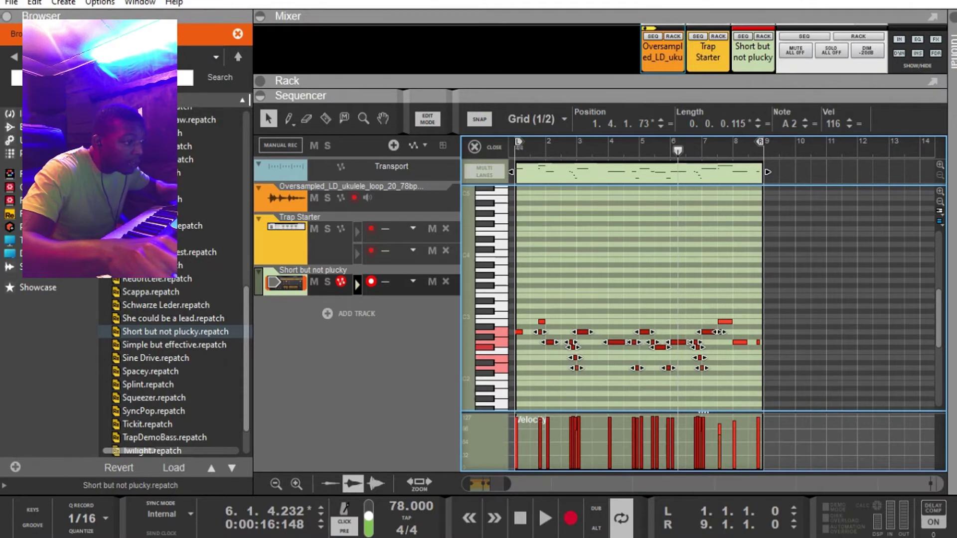
pyautogui.moveTo(760, 351); pyautogui.dragTo(738, 336)
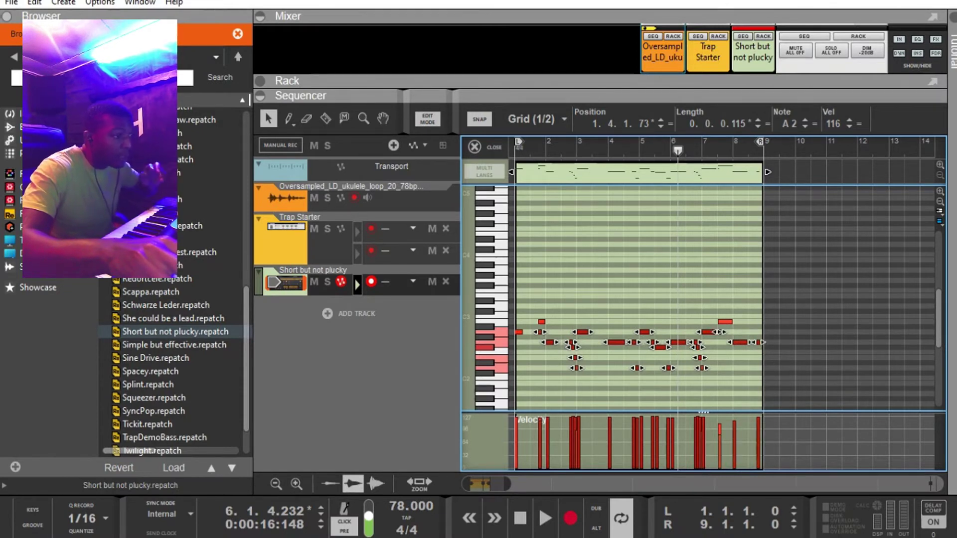
pyautogui.rightClick(740, 340)
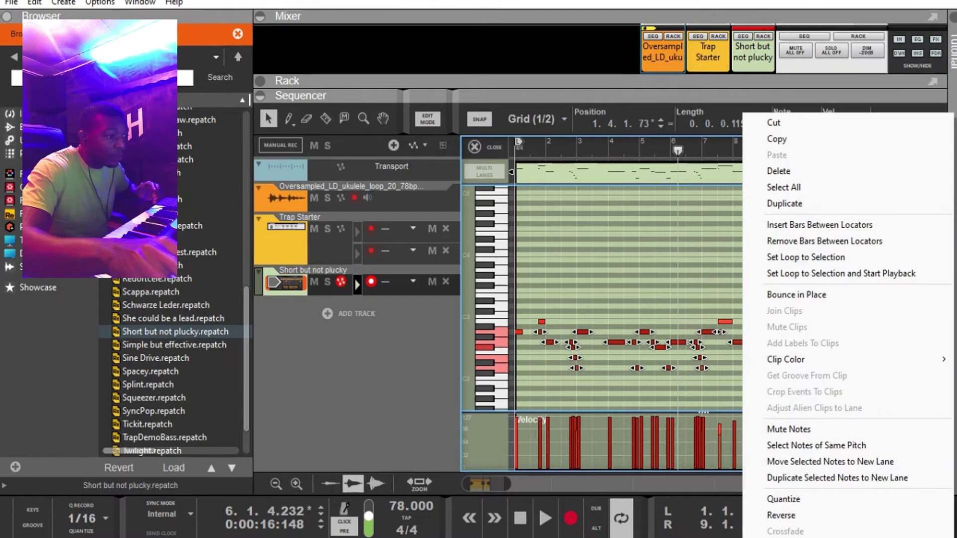
pyautogui.click(783, 499)
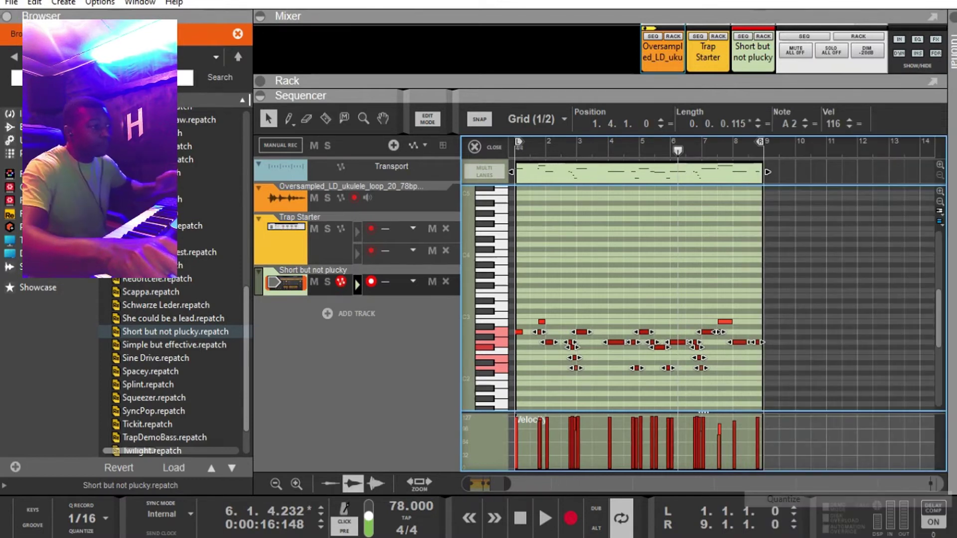
# Play the quantized bass line with the beat from bar 1, closing the note editor during playback, and stop.
pyautogui.hotkey('shift', 'Return')
pyautogui.press('space')
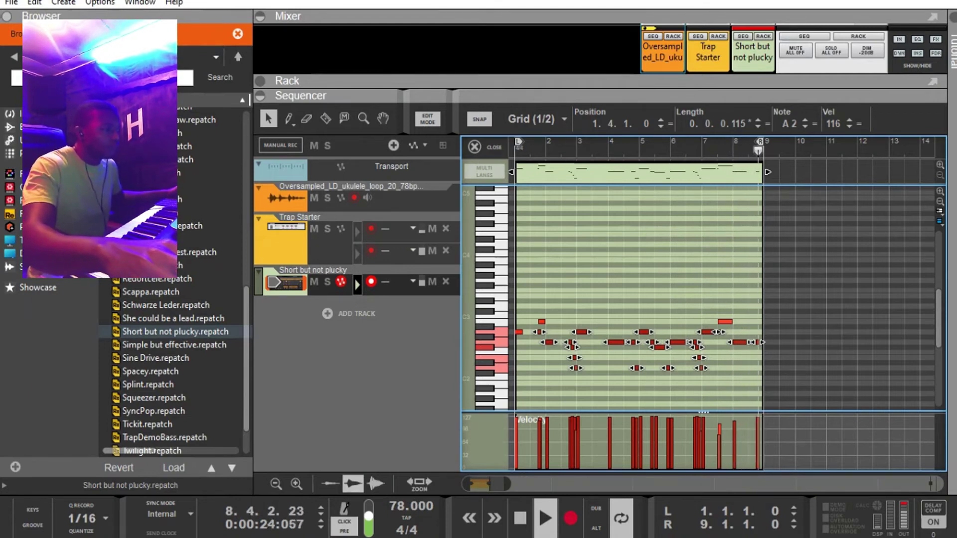
pyautogui.click(480, 147)
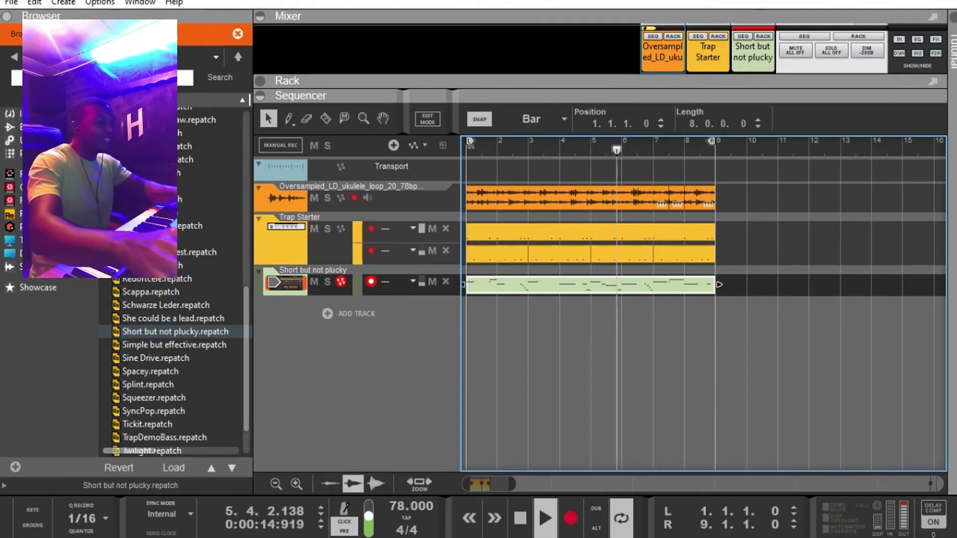
pyautogui.press('space')
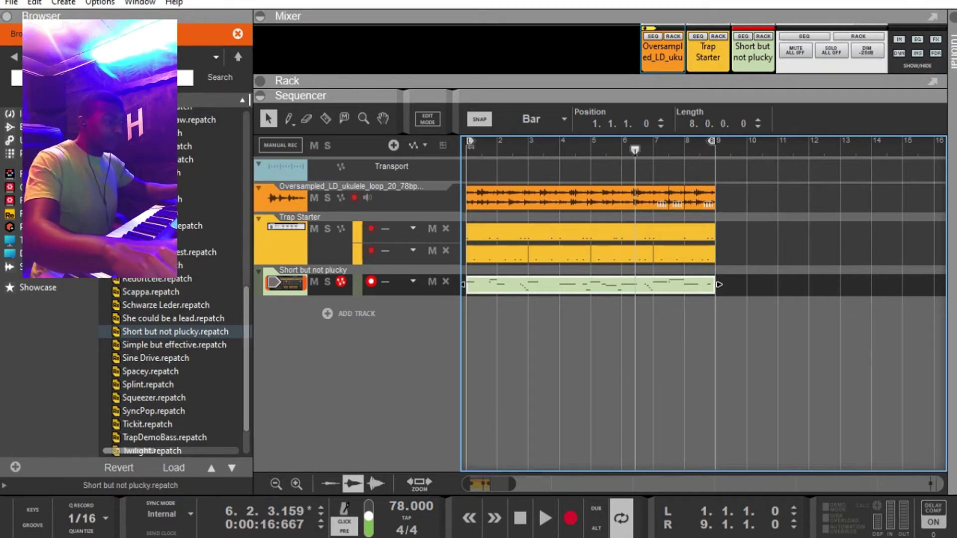
# Duplicate all eight-bar ukulele, drum and bass clips so that the copies start at bar 9.
pyautogui.scroll(-1, 702, 304)
pyautogui.scroll(-7, 702, 303)
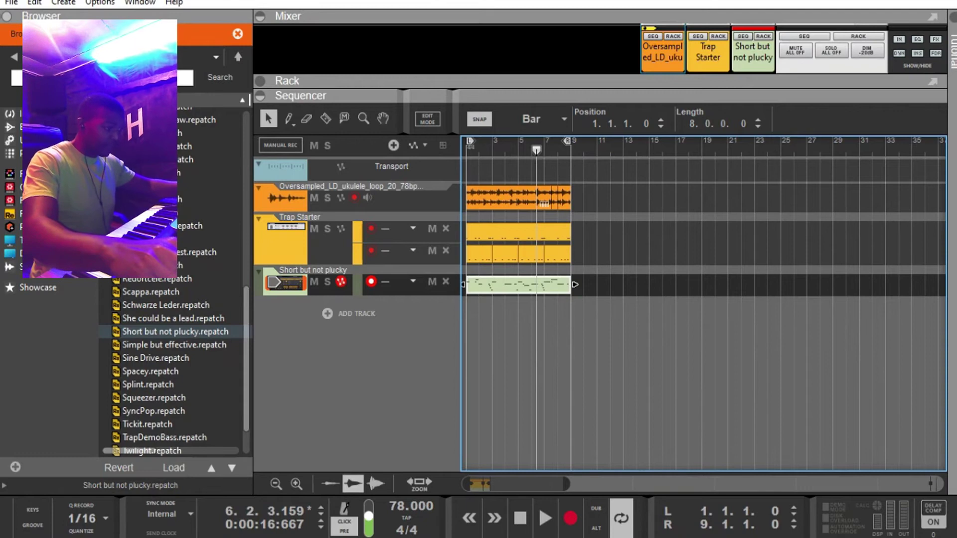
pyautogui.moveTo(615, 297); pyautogui.dragTo(466, 159)
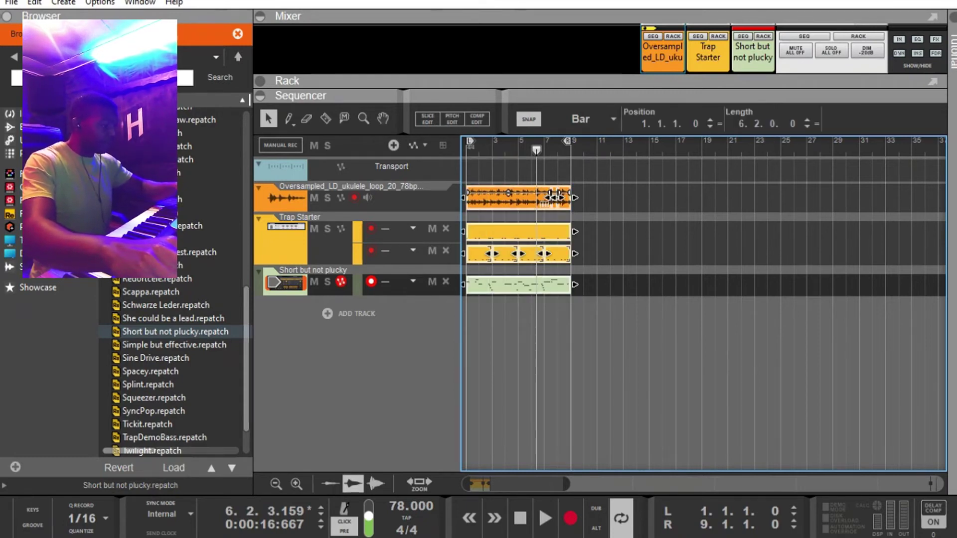
pyautogui.hotkey('ctrl', 'd')
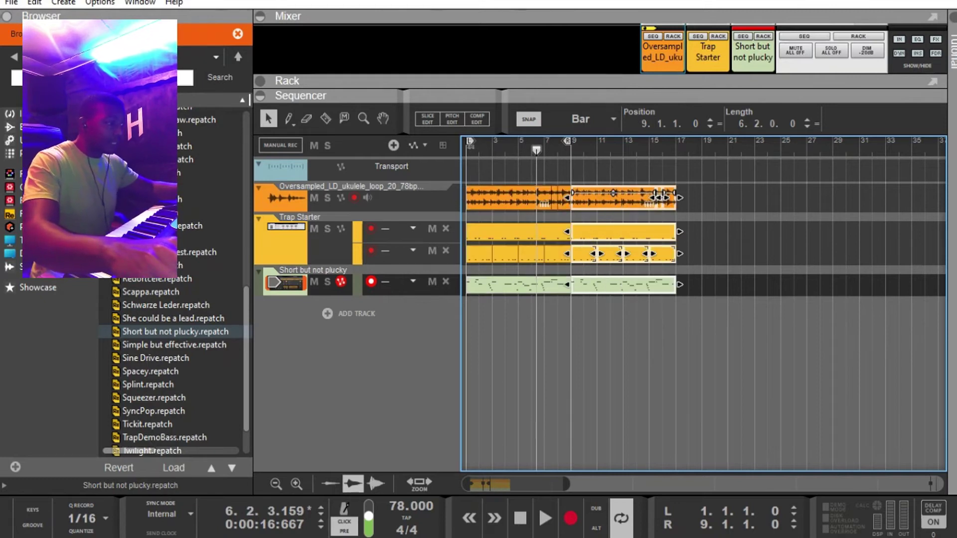
# Try muting the first eight-bar bass clip with the playhead returned to bar 1, and unmute the clip again.
pyautogui.click(518, 284)
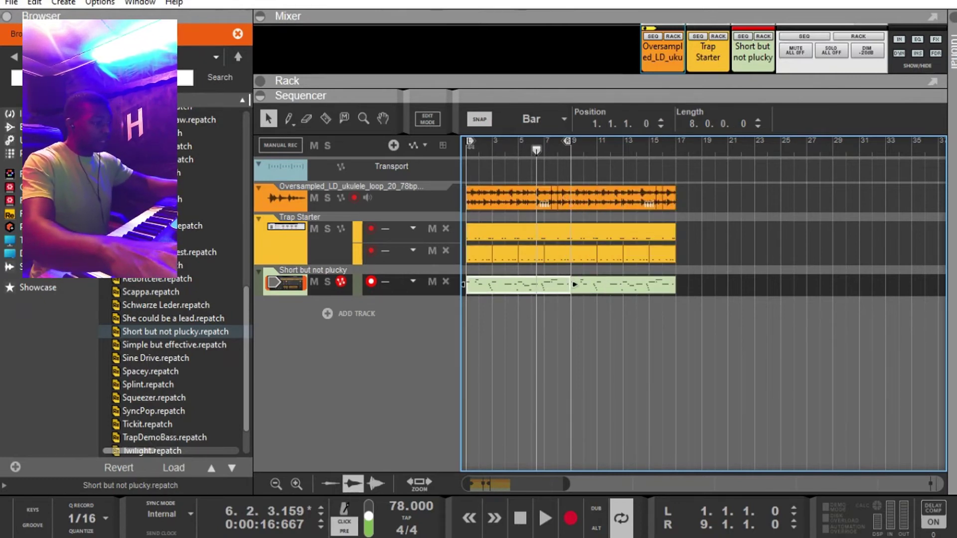
pyautogui.press('m')
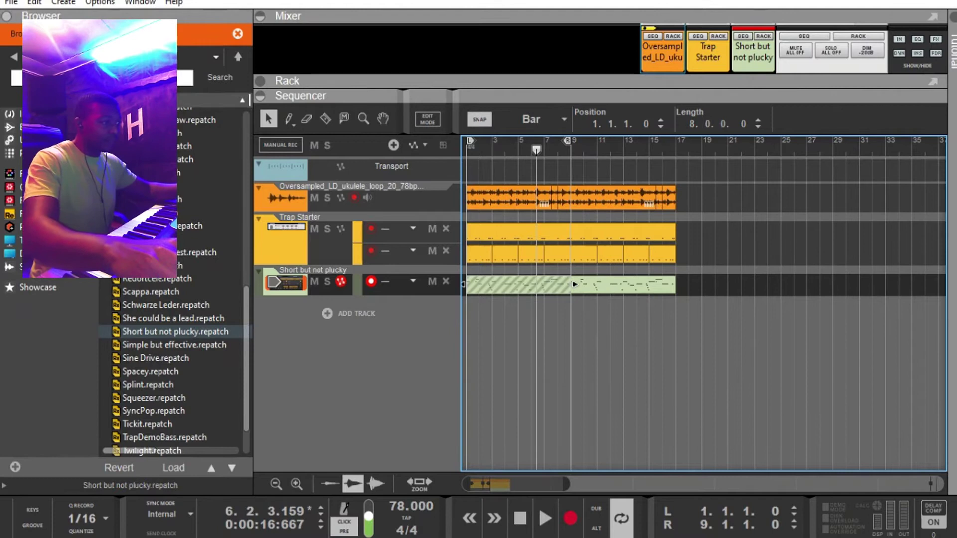
pyautogui.press('KP_7')
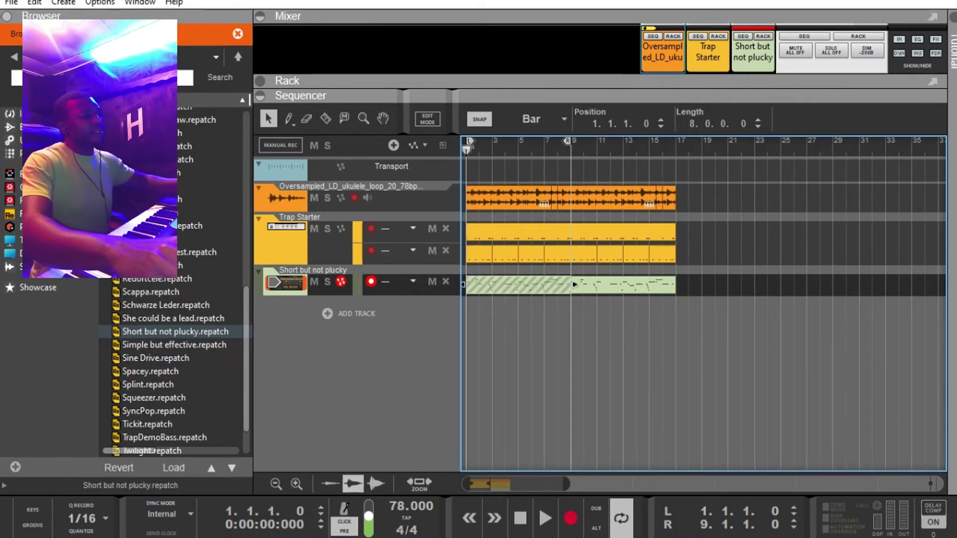
pyautogui.click(287, 198)
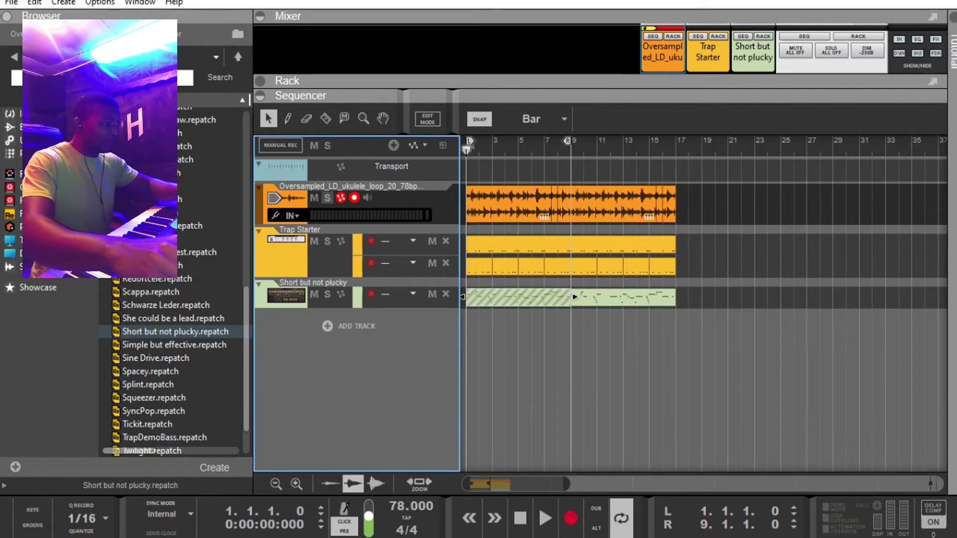
pyautogui.click(519, 297)
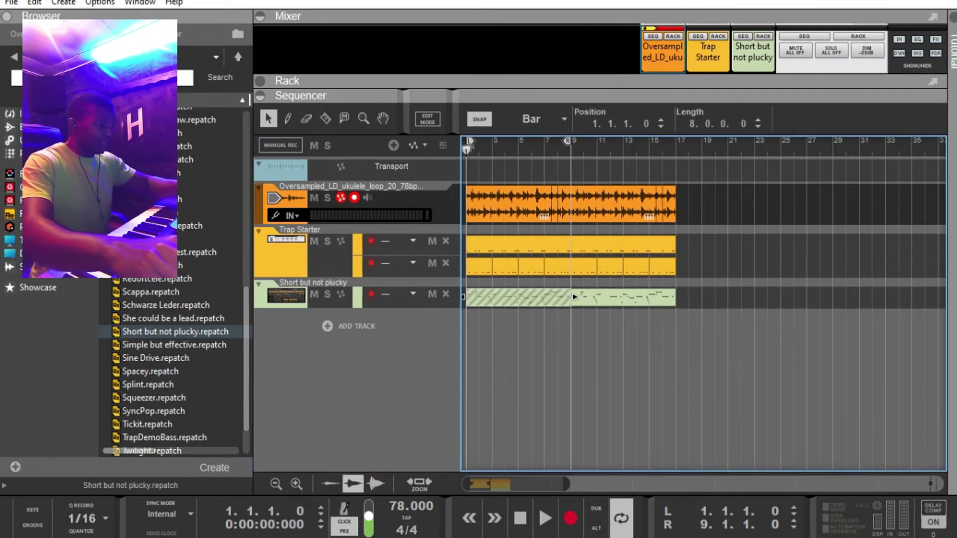
pyautogui.press('m')
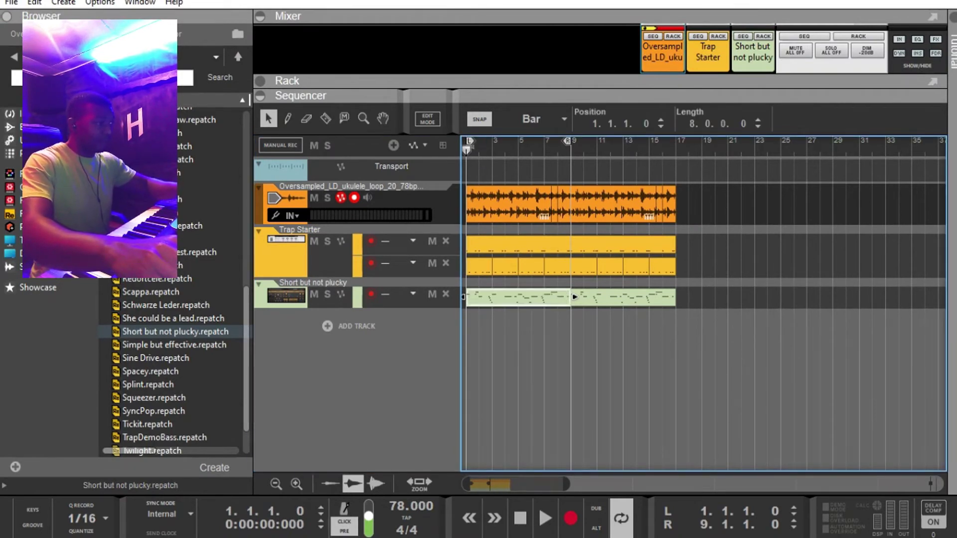
# Play the beat and reveal the ukulele audio track's device in an enlarged Rack, expanding its settings.
pyautogui.click(289, 198)
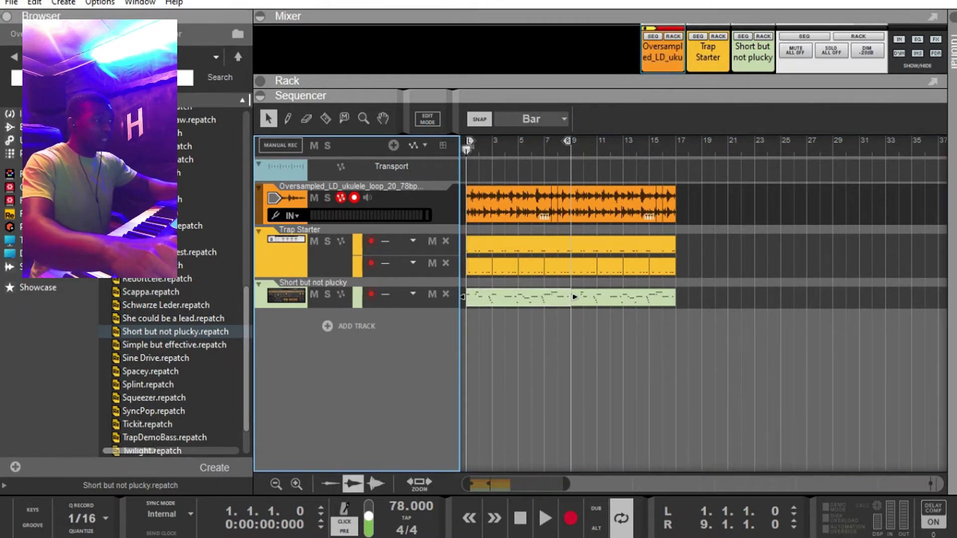
pyautogui.press('space')
pyautogui.moveTo(515, 94); pyautogui.dragTo(515, 330)
pyautogui.scroll(-1, 515, 239)
pyautogui.scroll(-5, 515, 239)
pyautogui.scroll(8, 514, 239)
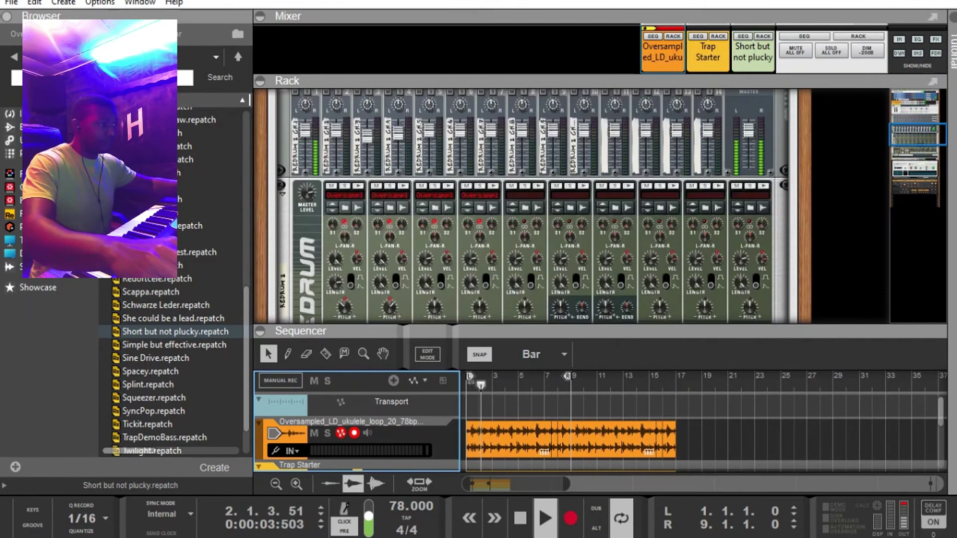
pyautogui.scroll(2, 515, 239)
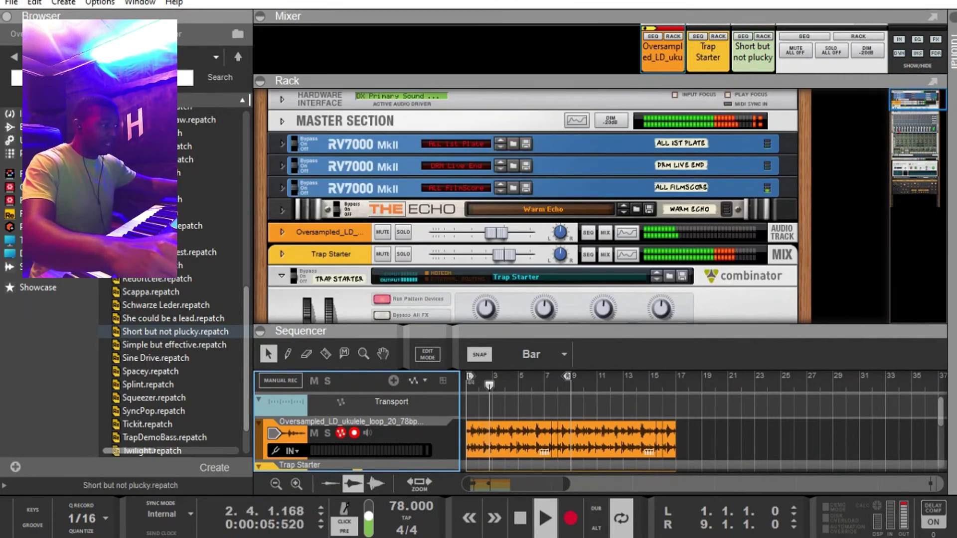
pyautogui.click(281, 232)
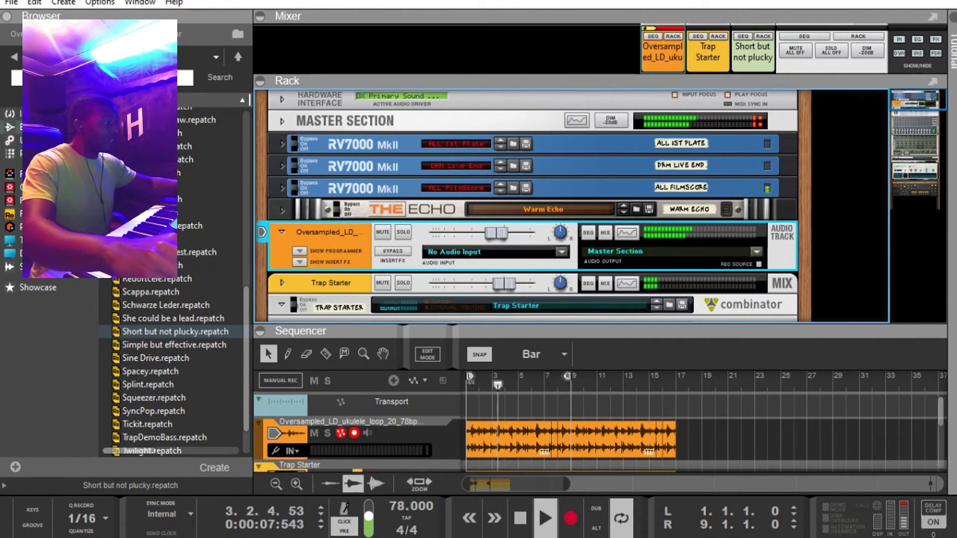
# Stop playback and insert the ShaperBox 2 plugin as an effect on the ukulele audio track.
pyautogui.click(30, 127)
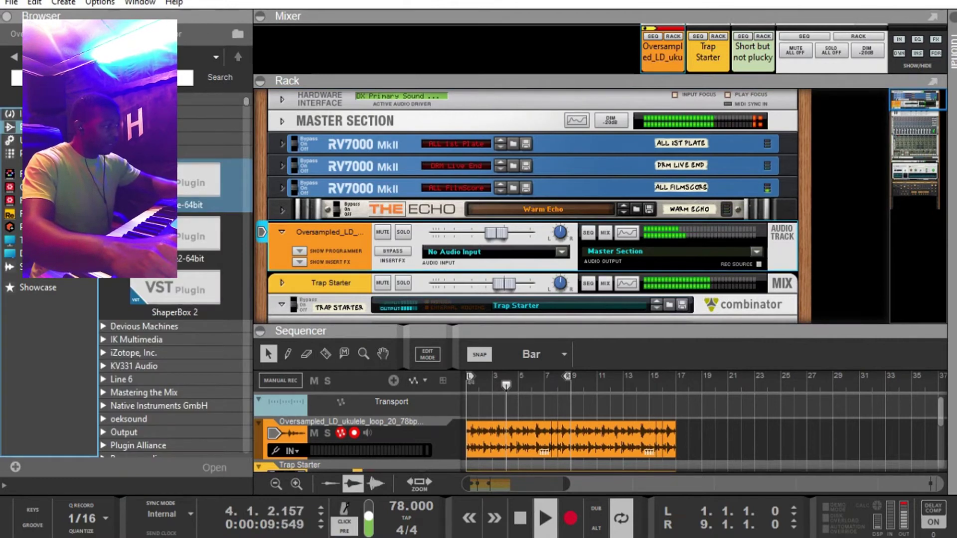
pyautogui.press('space')
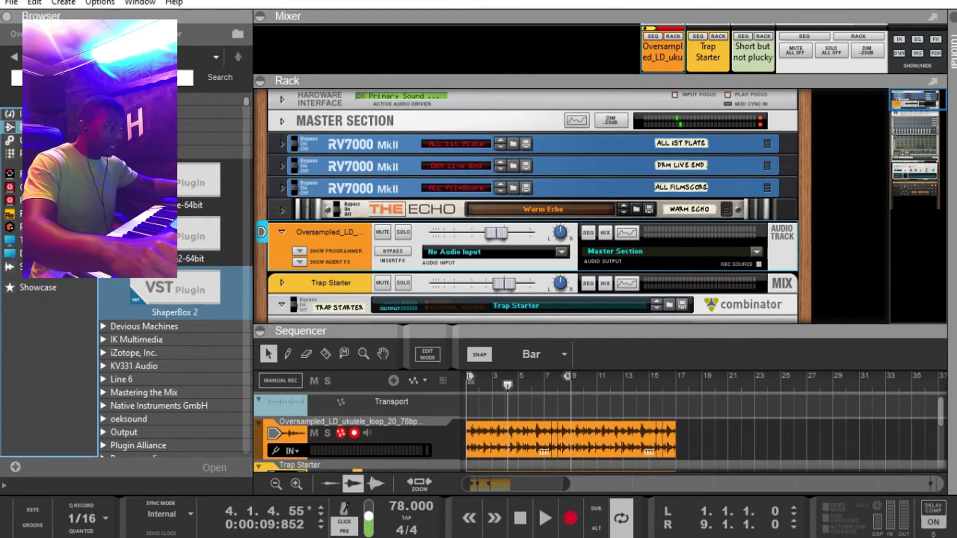
pyautogui.click(175, 294)
pyautogui.moveTo(174, 294); pyautogui.dragTo(533, 273)
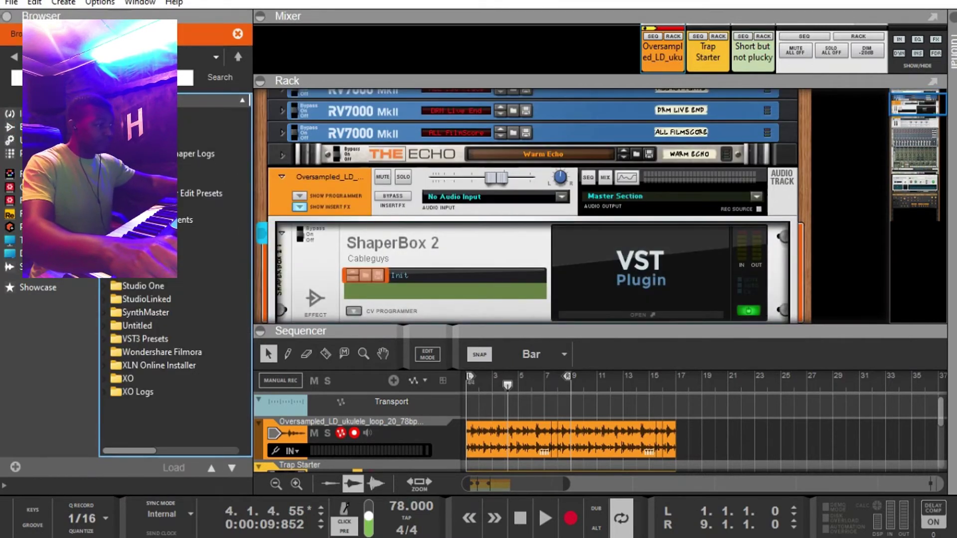
# Solo the ukulele track, play it from bar 1, and open the ShaperBox 2 plugin window.
pyautogui.moveTo(533, 326); pyautogui.dragTo(533, 275)
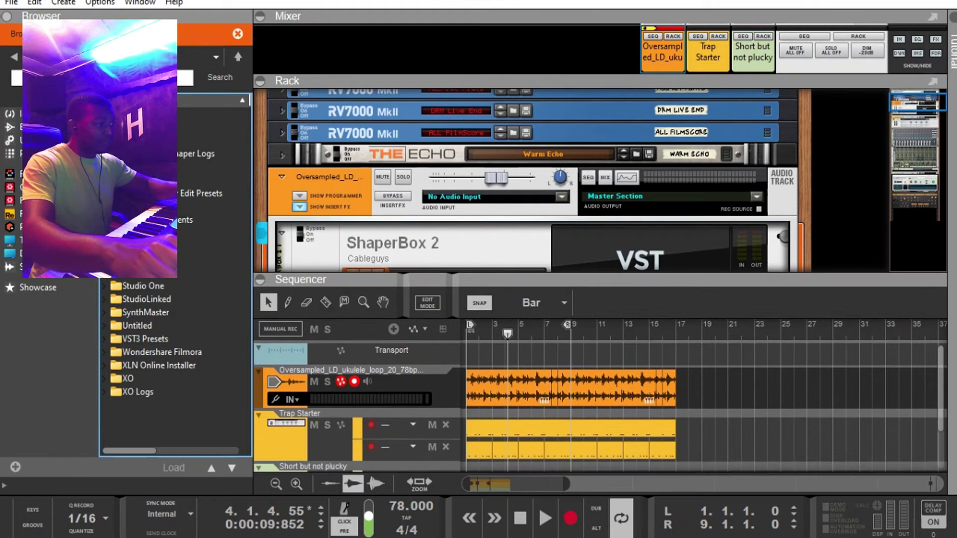
pyautogui.click(327, 381)
pyautogui.press('space')
pyautogui.click(468, 335)
pyautogui.scroll(-2, 532, 180)
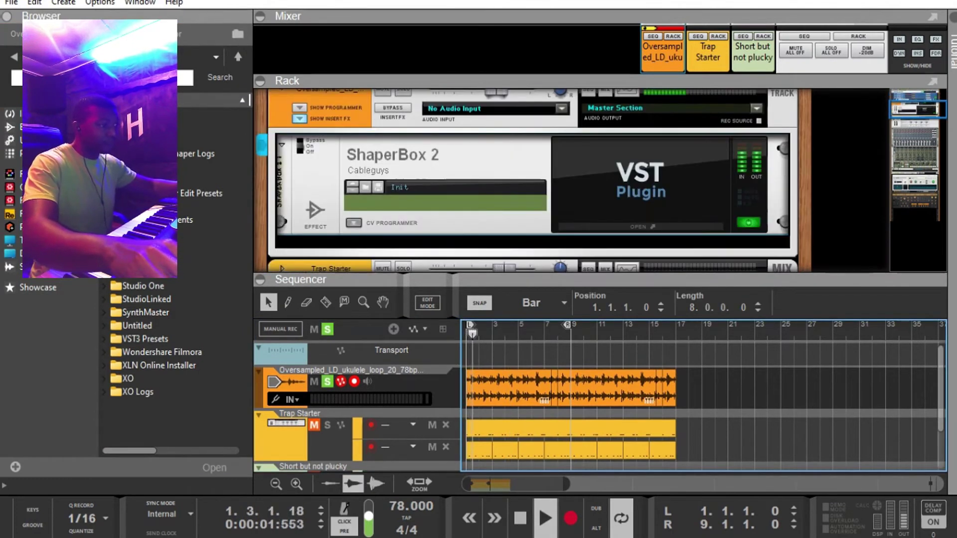
pyautogui.click(615, 226)
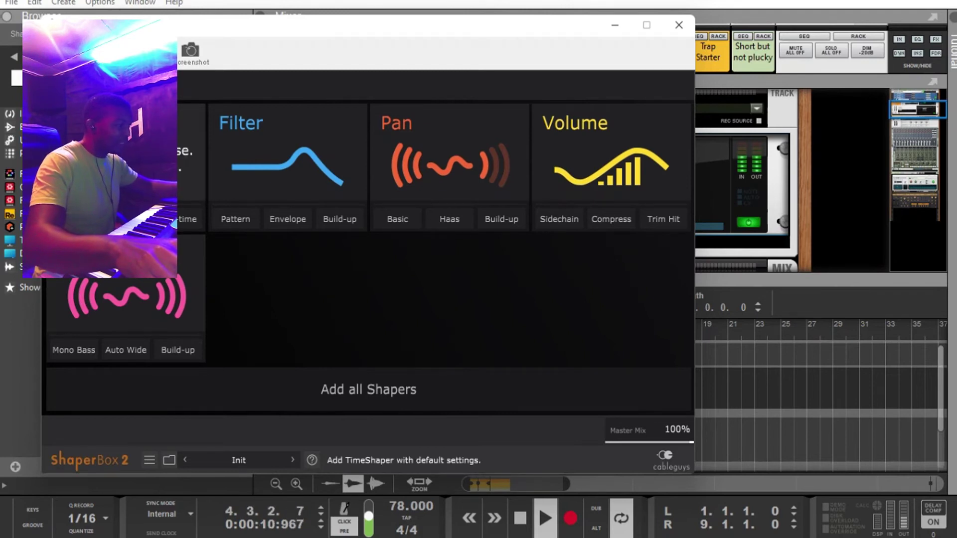
# Add a default TimeShaper to the ukulele effect, audition its stutter patterns while playing, settle on Repeat 2, and close the plugin window.
pyautogui.click(125, 157)
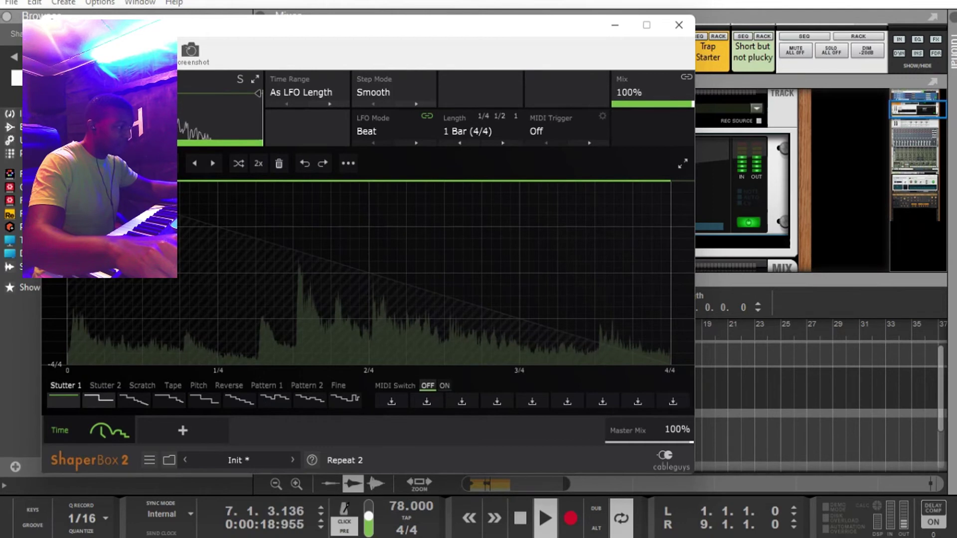
pyautogui.click(99, 400)
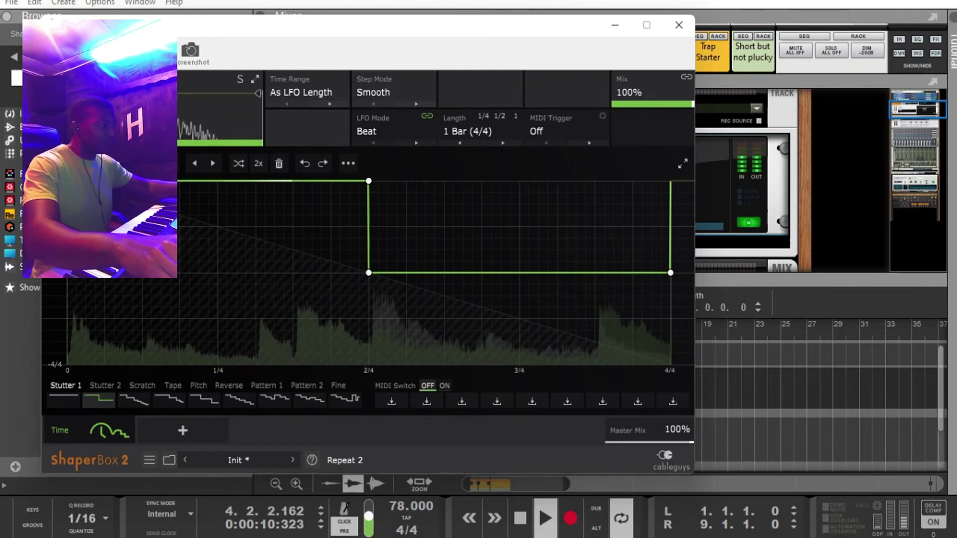
pyautogui.click(134, 400)
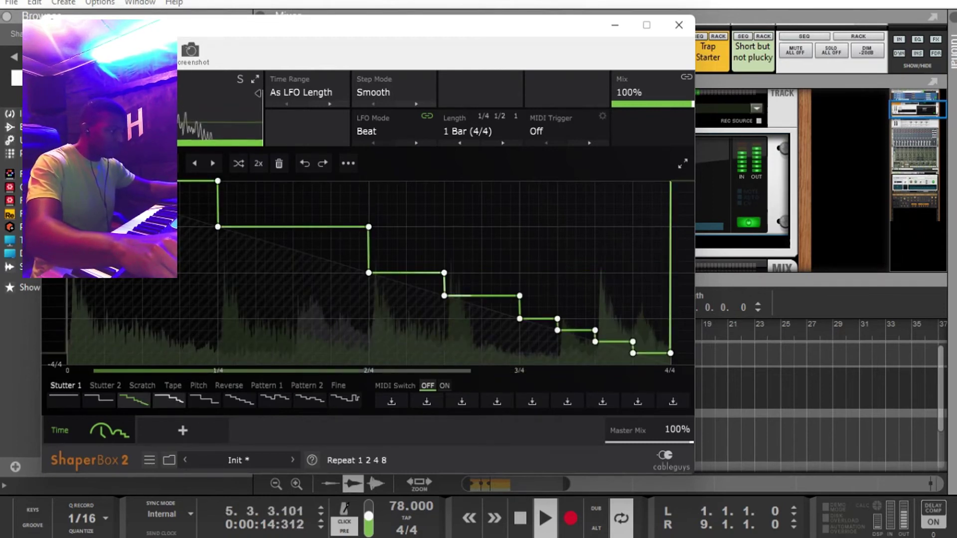
pyautogui.click(169, 400)
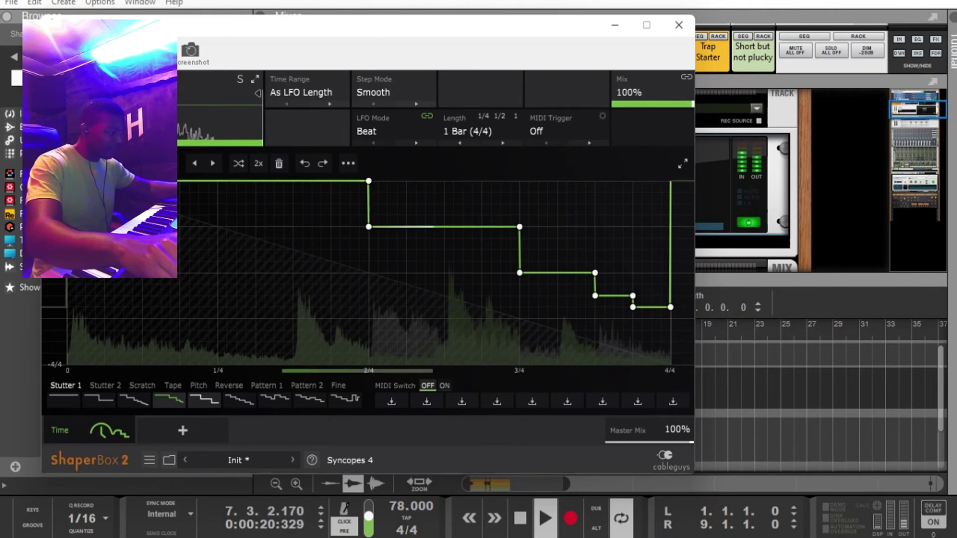
pyautogui.click(240, 400)
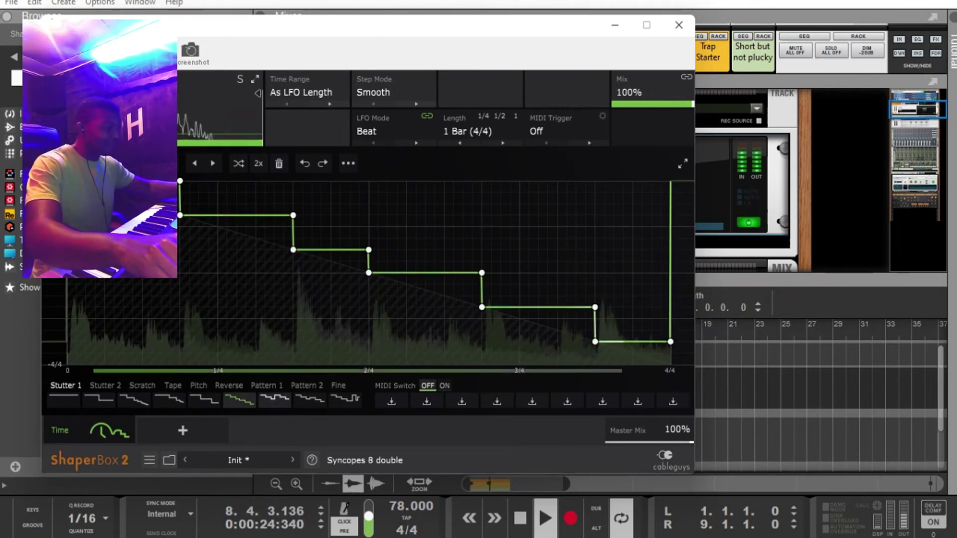
pyautogui.click(274, 399)
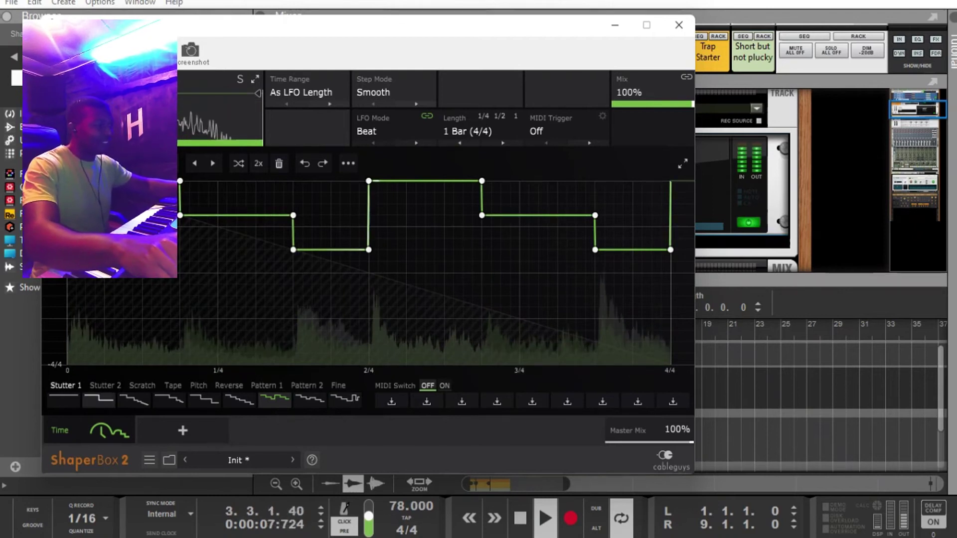
pyautogui.click(98, 399)
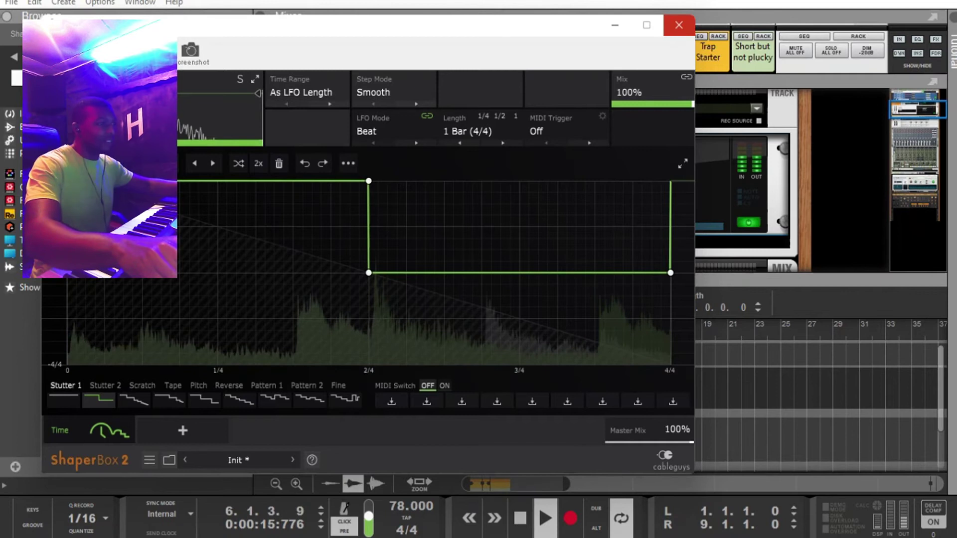
pyautogui.click(679, 25)
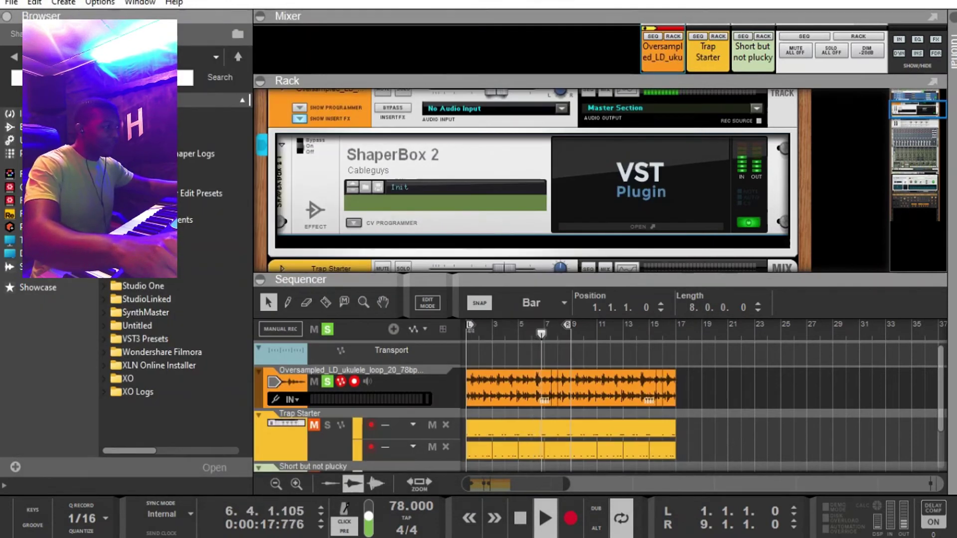
# Compare the ukulele with ShaperBox 2 switched off and on again, and restart playback from bar 1.
pyautogui.click(300, 142)
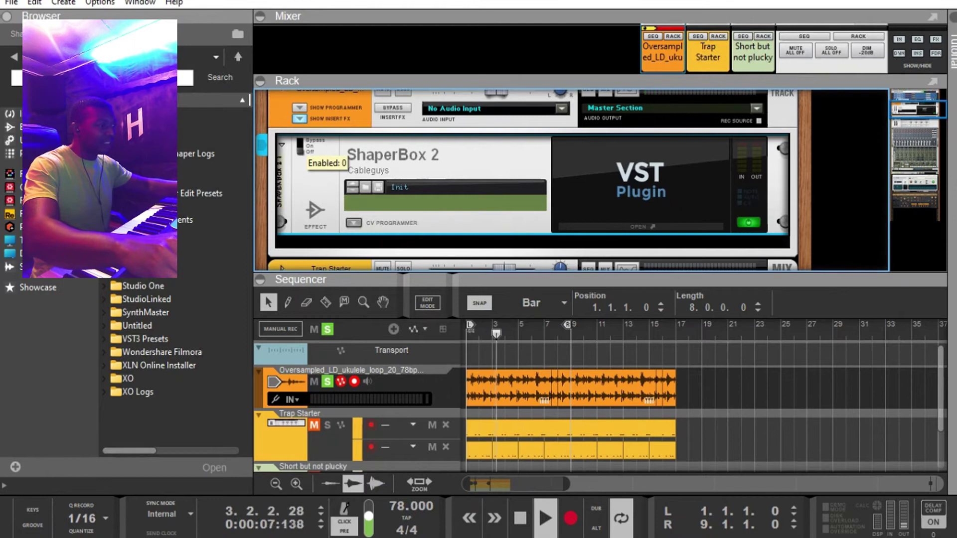
pyautogui.click(300, 146)
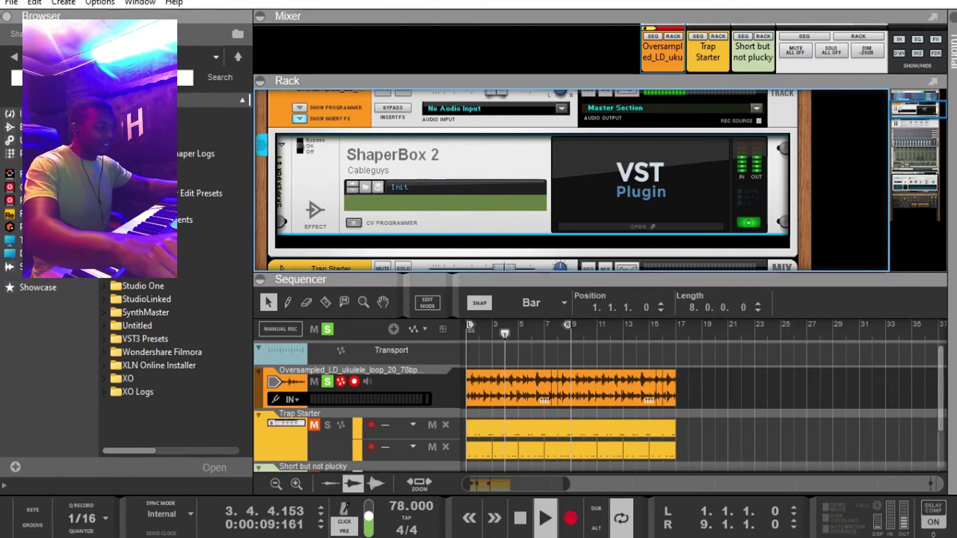
pyautogui.doubleClick(519, 518)
pyautogui.click(545, 518)
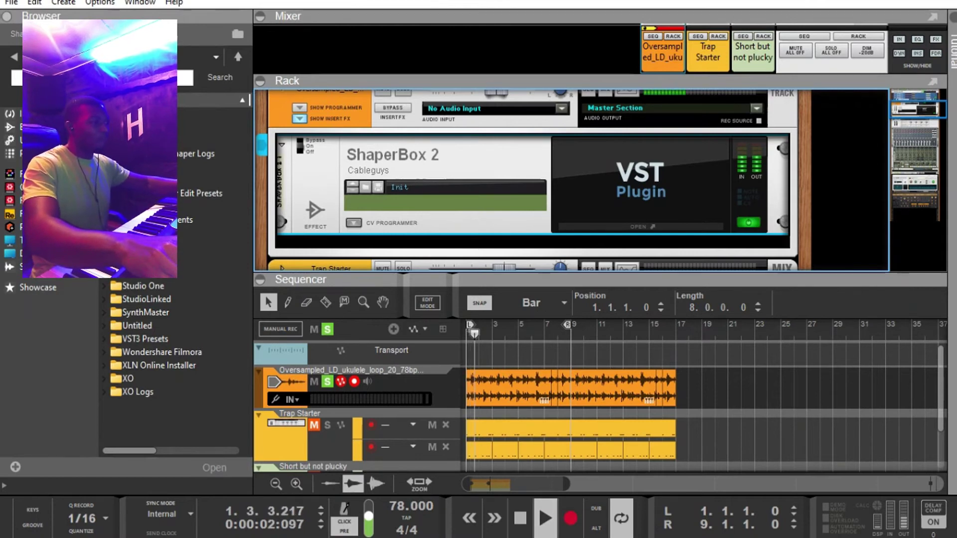
# Enlarge the Sequencer and solo the Trap Starter drums with the ukulele, comparing the mix with and without the Short but not plucky bass.
pyautogui.moveTo(548, 279); pyautogui.dragTo(548, 168)
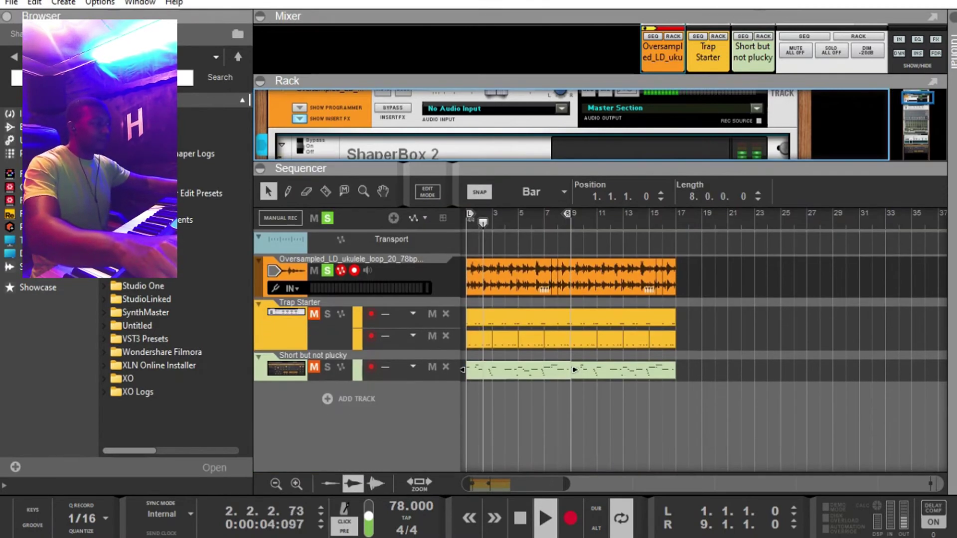
pyautogui.click(327, 367)
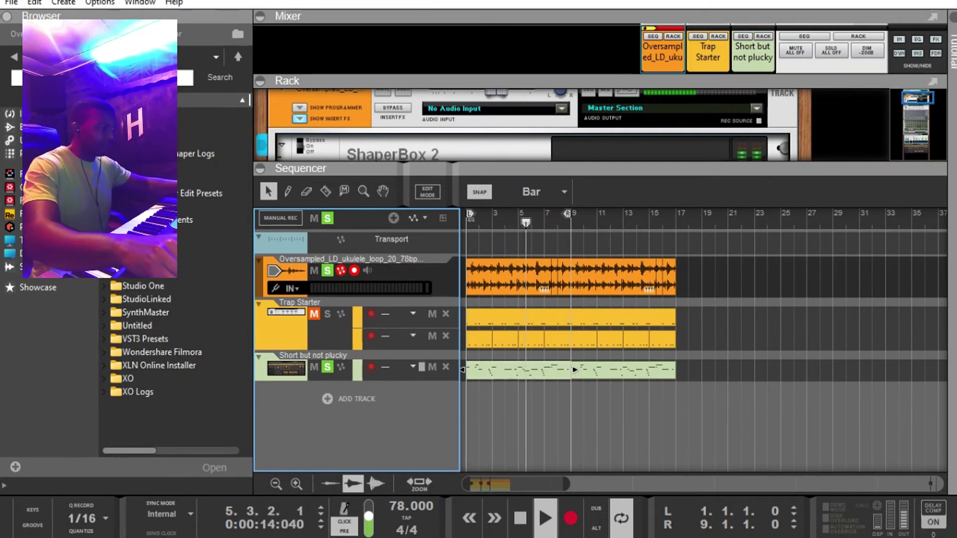
pyautogui.click(328, 314)
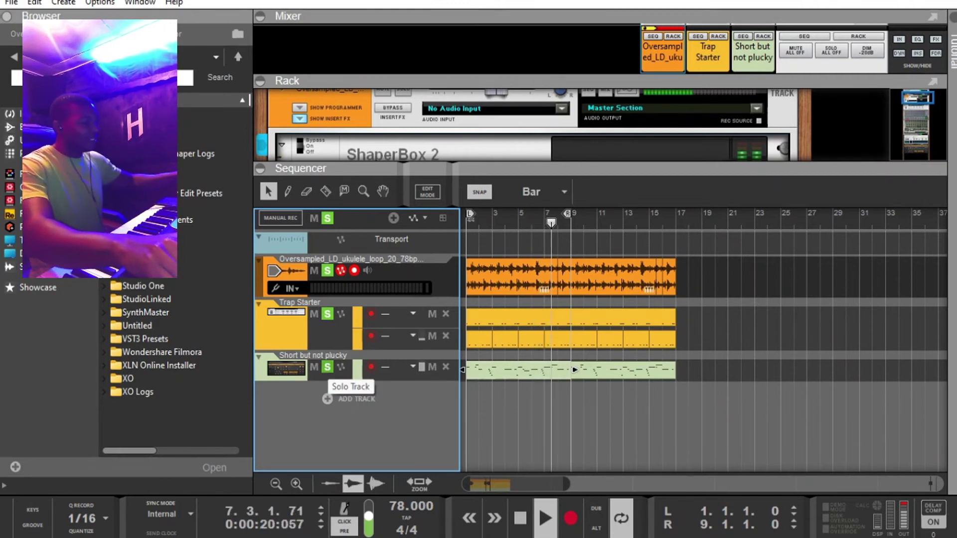
pyautogui.click(328, 368)
pyautogui.click(327, 368)
pyautogui.click(327, 368)
# Create a Native Instruments Kontakt instrument below the last device in an enlarged Rack.
pyautogui.moveTo(369, 169); pyautogui.dragTo(369, 307)
pyautogui.scroll(-15, 533, 194)
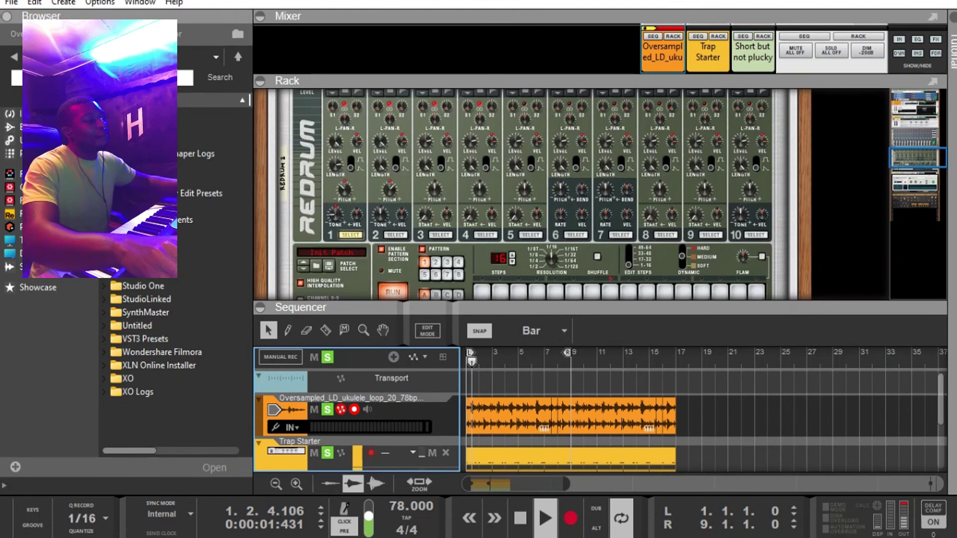
pyautogui.scroll(-5, 533, 194)
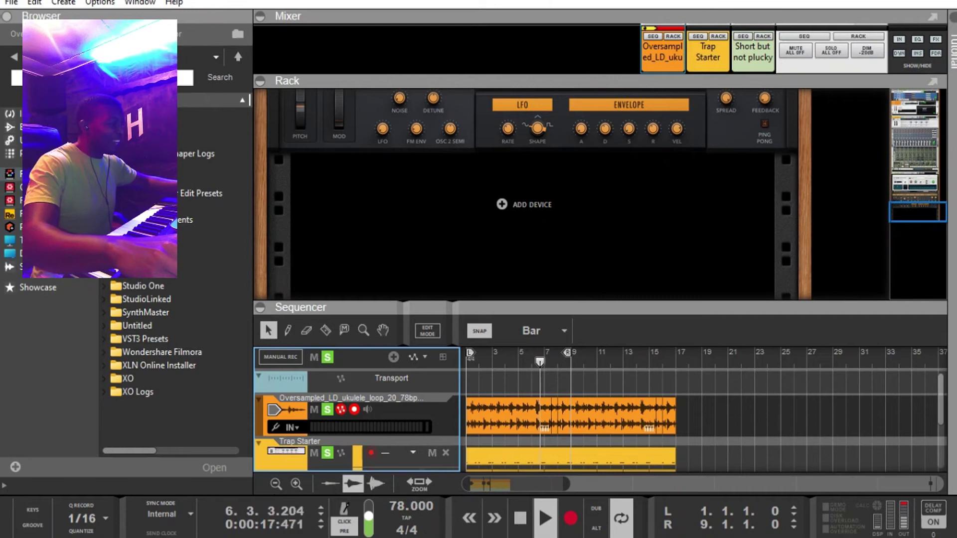
pyautogui.click(46, 114)
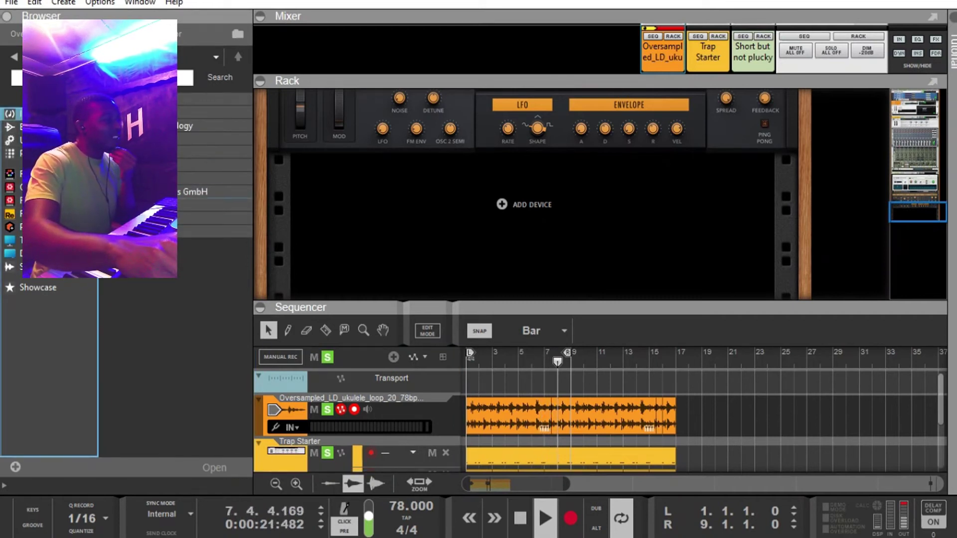
pyautogui.click(103, 192)
pyautogui.moveTo(170, 223)
pyautogui.mouseDown()
pyautogui.moveTo(375, 233)
pyautogui.moveTo(439, 222)
pyautogui.mouseUp()
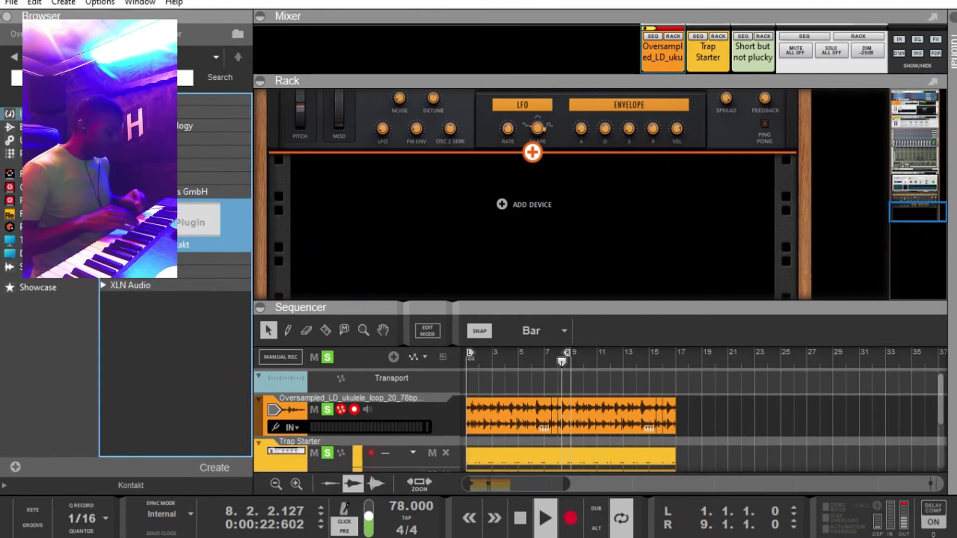
pyautogui.moveTo(532, 153); pyautogui.dragTo(532, 152)
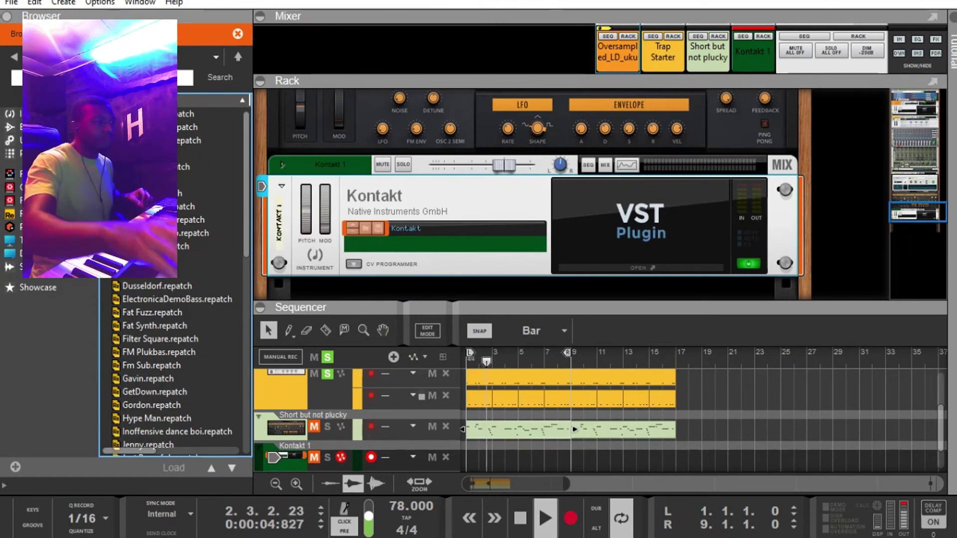
# Turn off the track solos, enlarge the Sequencer, and keep only the Short but not plucky bass track muted.
pyautogui.scroll(-2, 532, 194)
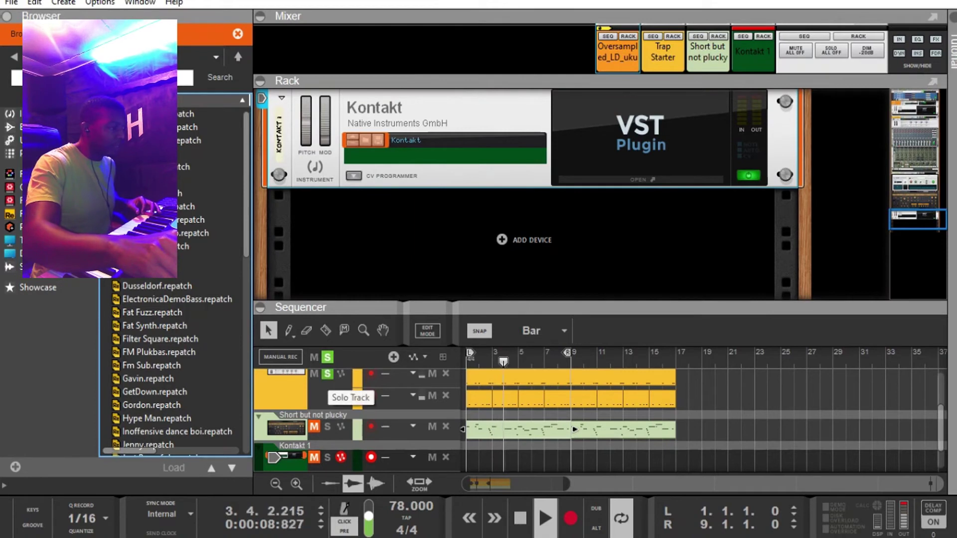
pyautogui.click(326, 374)
pyautogui.moveTo(348, 301); pyautogui.dragTo(349, 216)
pyautogui.click(314, 392)
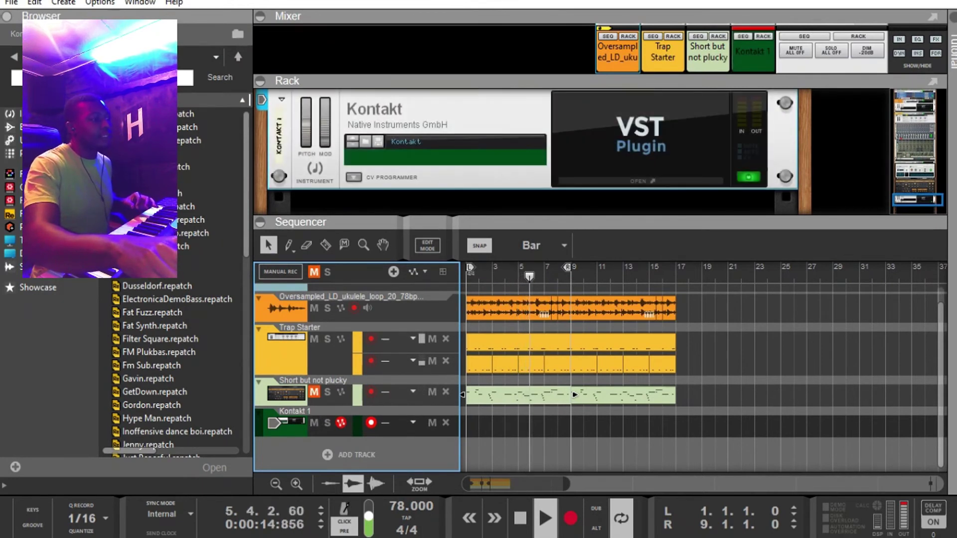
# Load the Chunky 808 Bass instrument into Kontakt and close its plugin window.
pyautogui.click(640, 181)
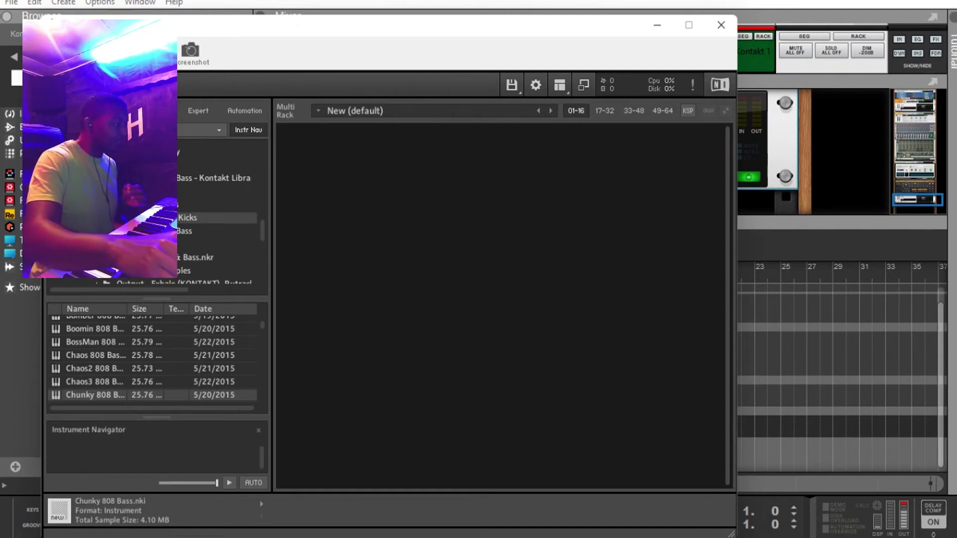
pyautogui.scroll(-1, 152, 358)
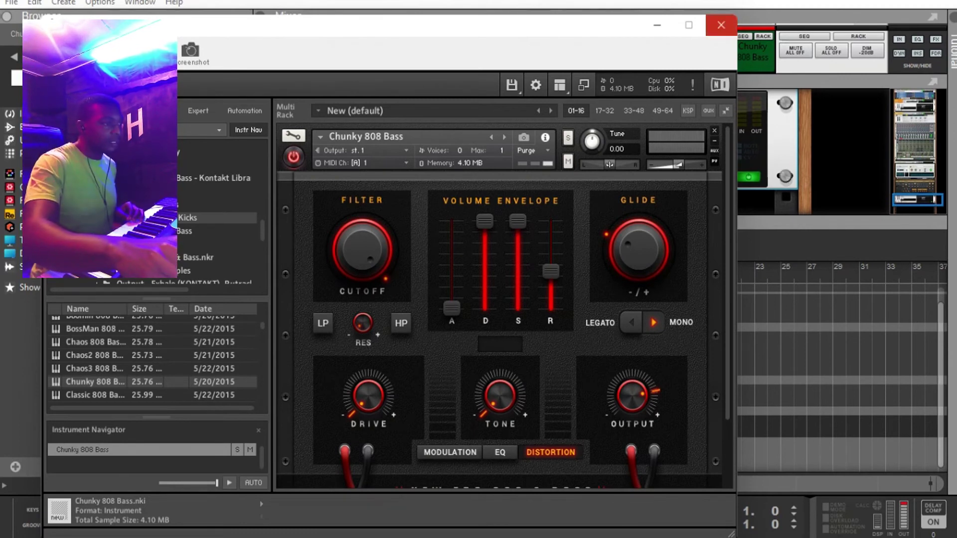
pyautogui.click(721, 25)
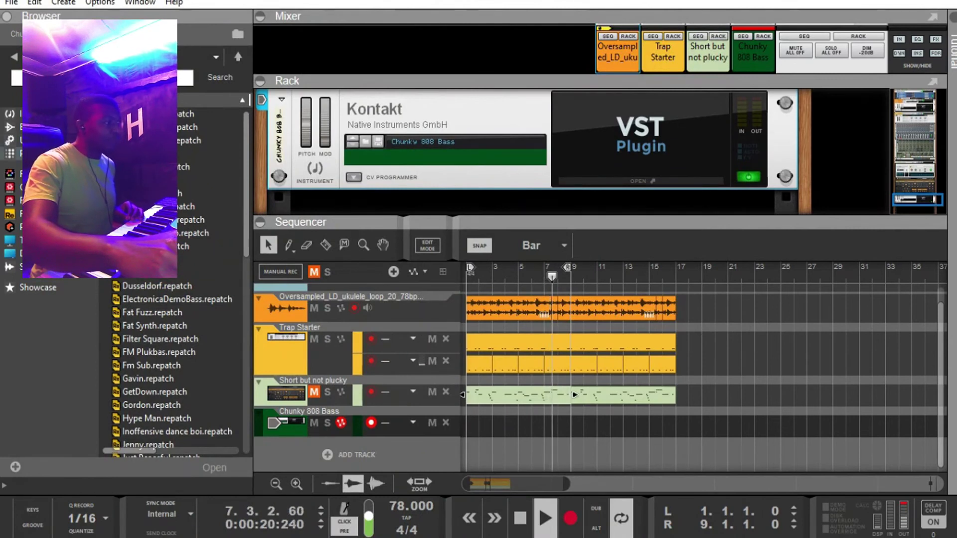
# List the player devices in the Browser, and slightly lower the Chunky 808 Bass mix channel's level in the resized Rack.
pyautogui.click(35, 154)
pyautogui.scroll(1, 532, 151)
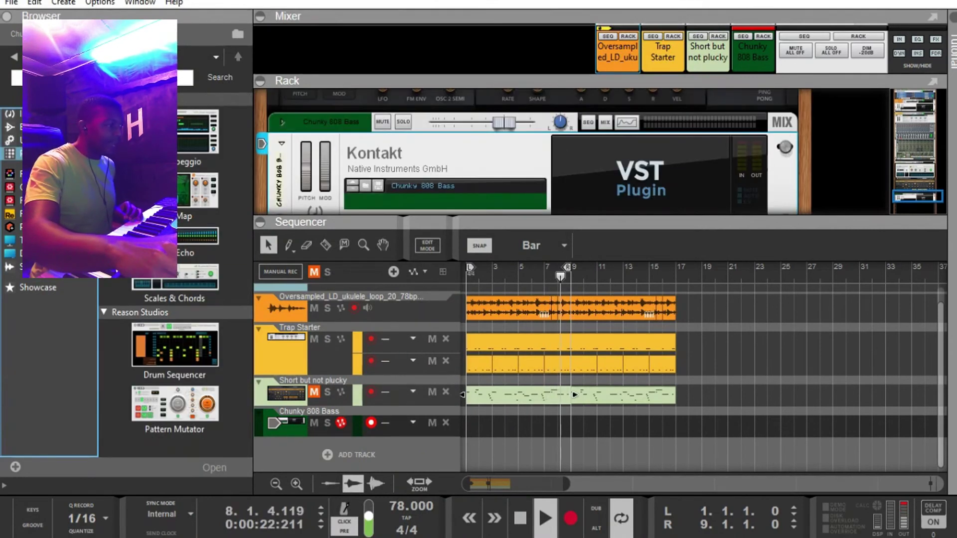
pyautogui.moveTo(501, 216); pyautogui.dragTo(502, 281)
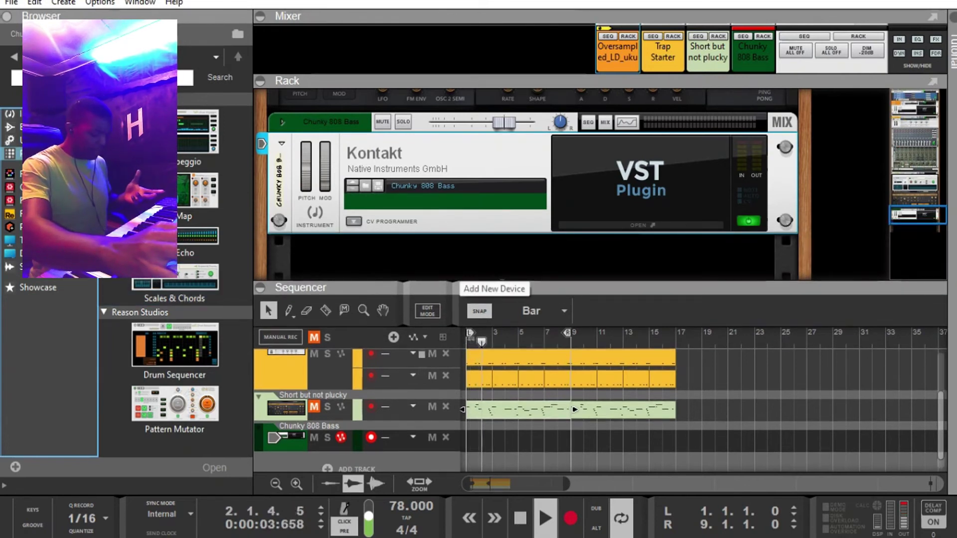
pyautogui.moveTo(502, 281); pyautogui.dragTo(502, 225)
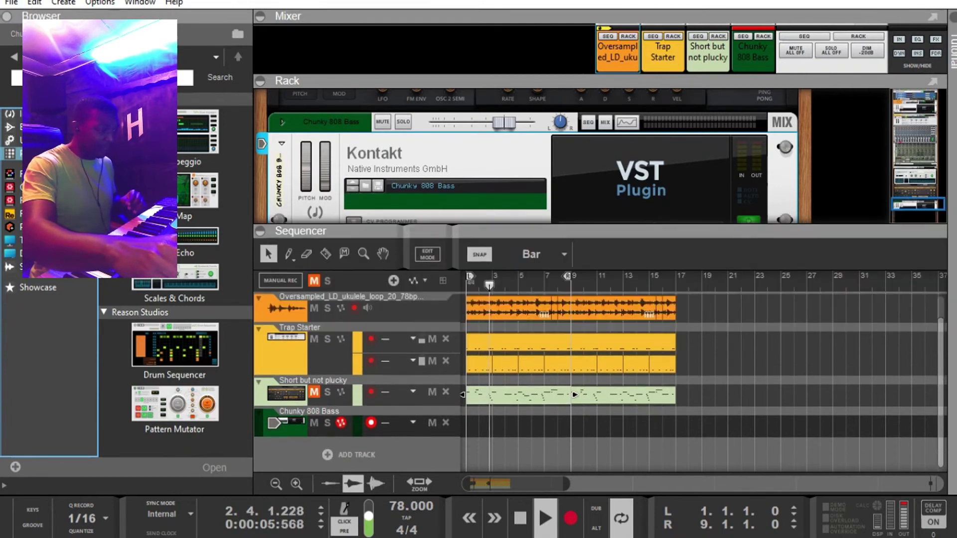
pyautogui.moveTo(565, 226); pyautogui.dragTo(566, 223)
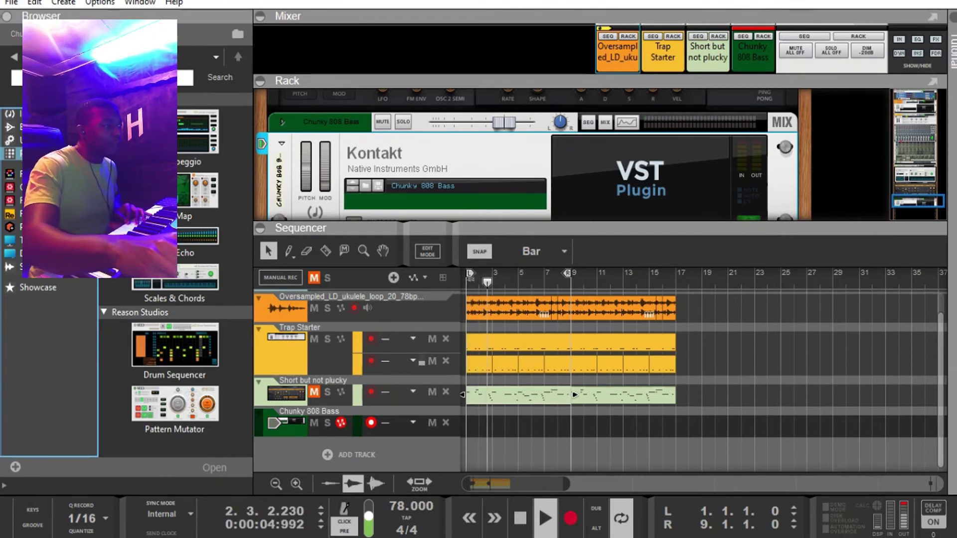
pyautogui.moveTo(504, 122); pyautogui.dragTo(486, 123)
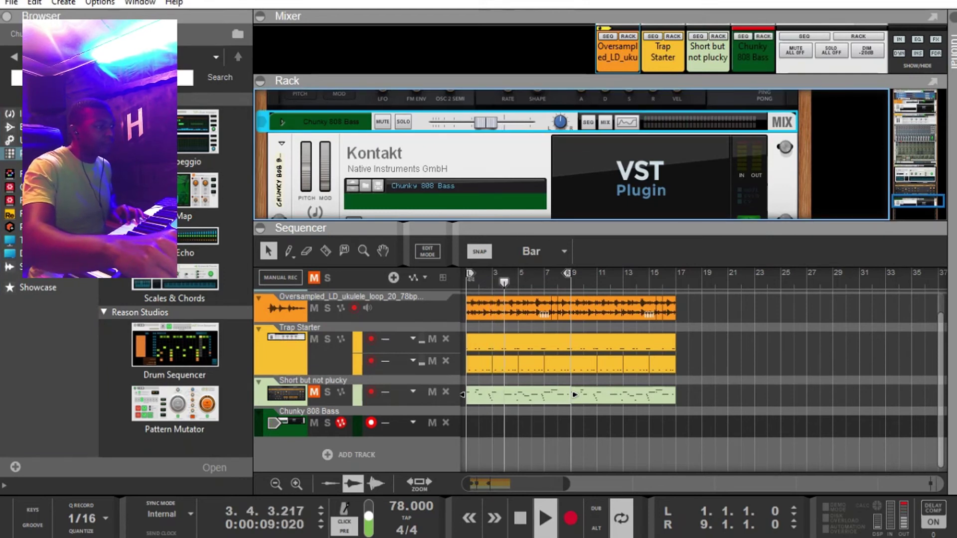
pyautogui.moveTo(490, 224); pyautogui.dragTo(490, 283)
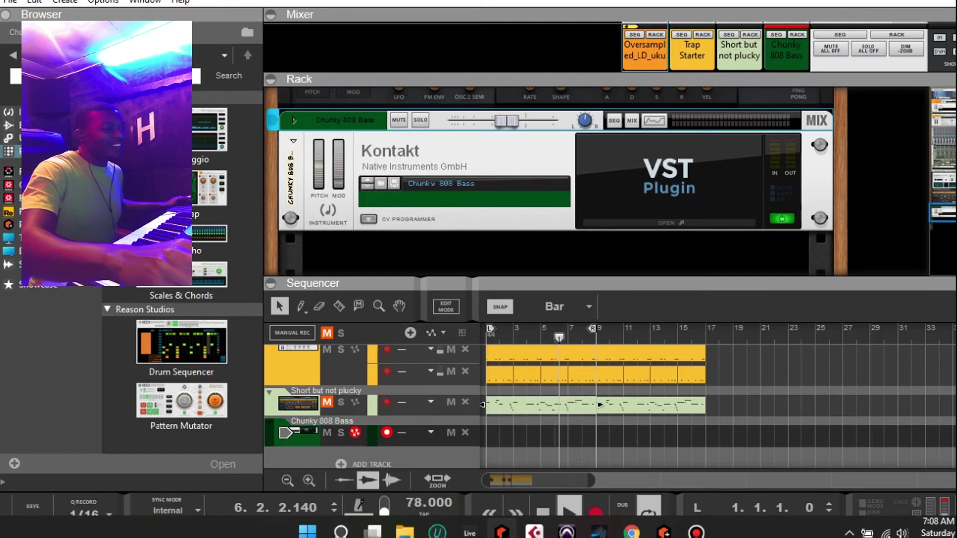
# Record an eight-bar Chunky 808 Bass part from bar 1.
pyautogui.doubleClick(542, 514)
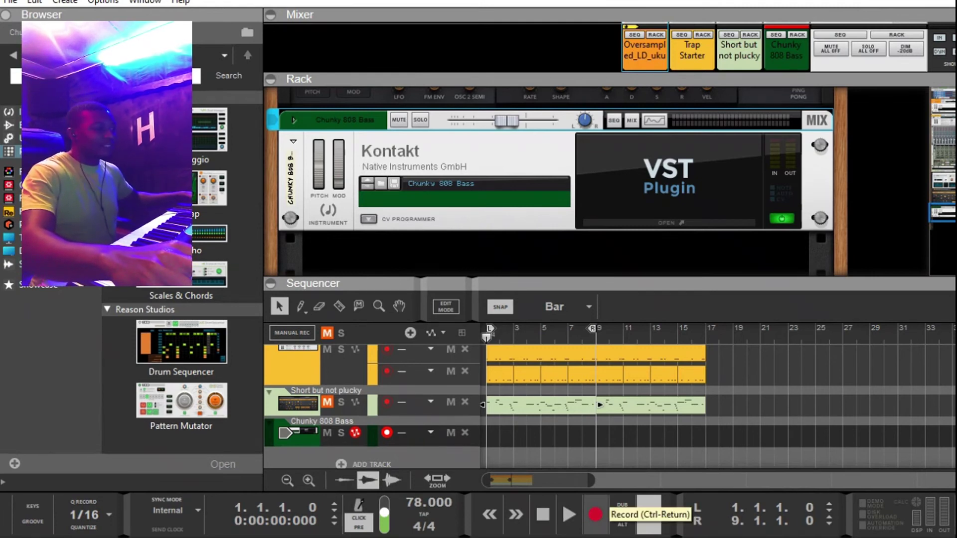
pyautogui.click(595, 515)
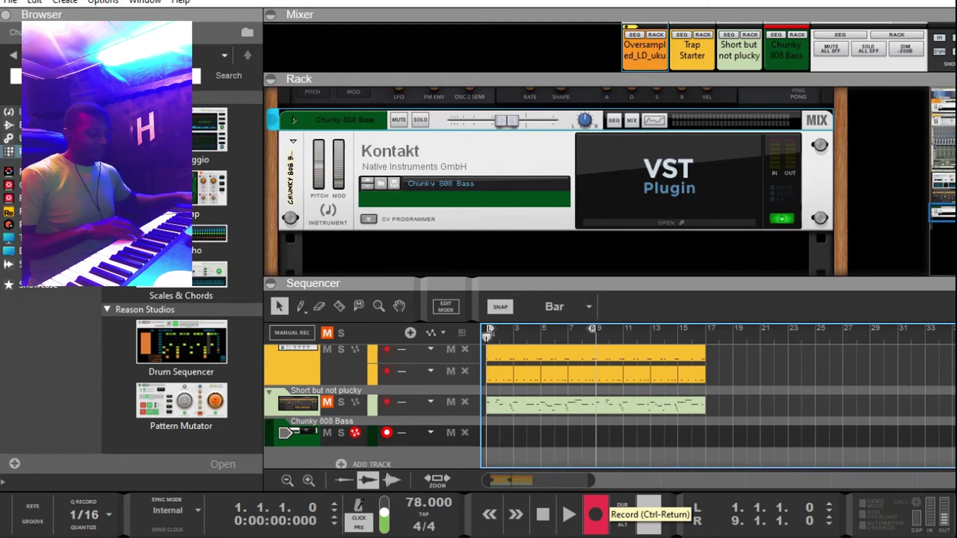
pyautogui.click(594, 514)
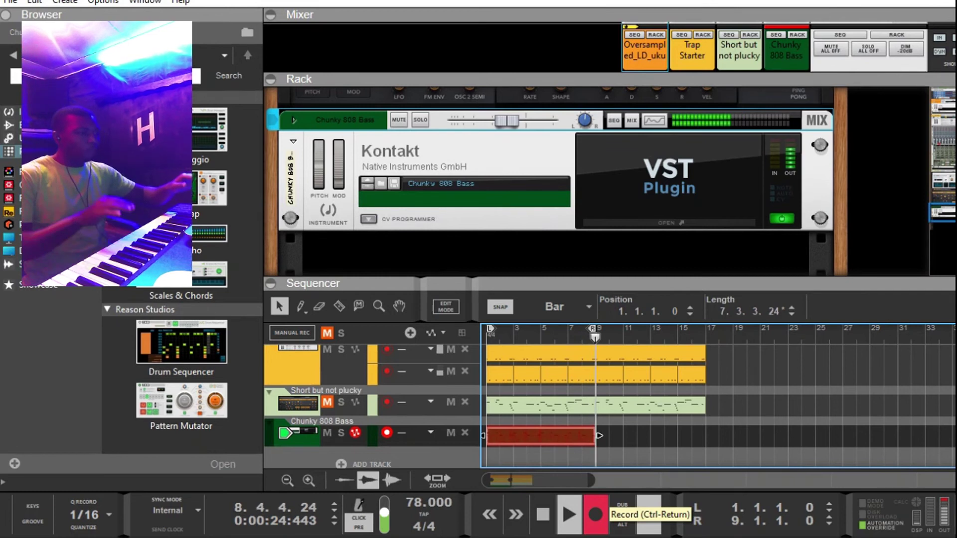
# Play back the recorded Chunky 808 Bass part and quantize the notes of its clip.
pyautogui.click(569, 514)
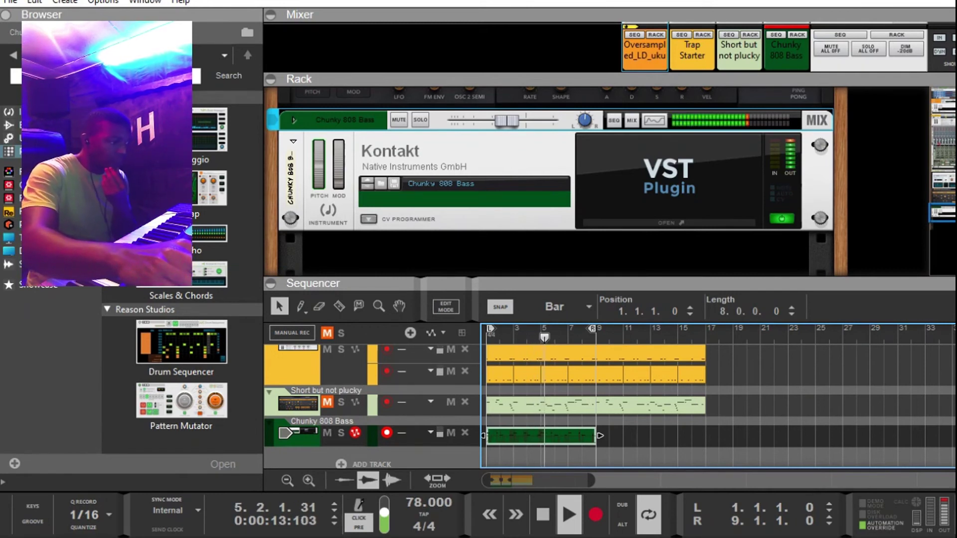
pyautogui.rightClick(545, 435)
pyautogui.click(588, 393)
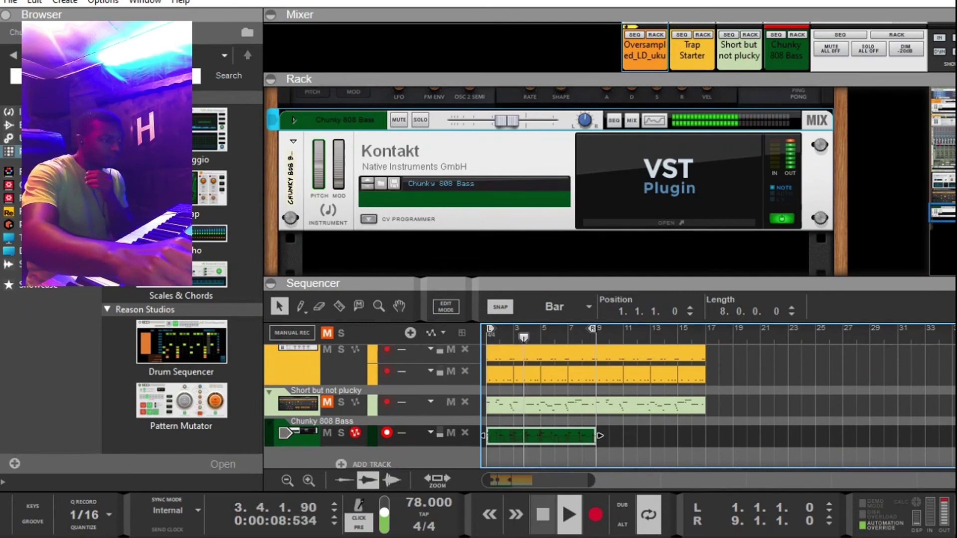
# Add an overdub note lane to the Chunky 808 Bass track and record a new take on it from bar 1.
pyautogui.click(543, 514)
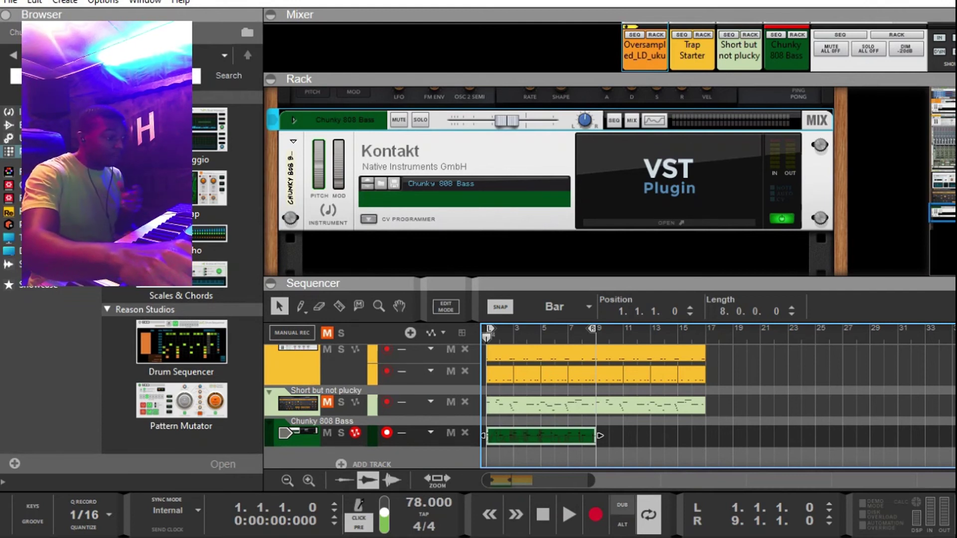
pyautogui.click(623, 505)
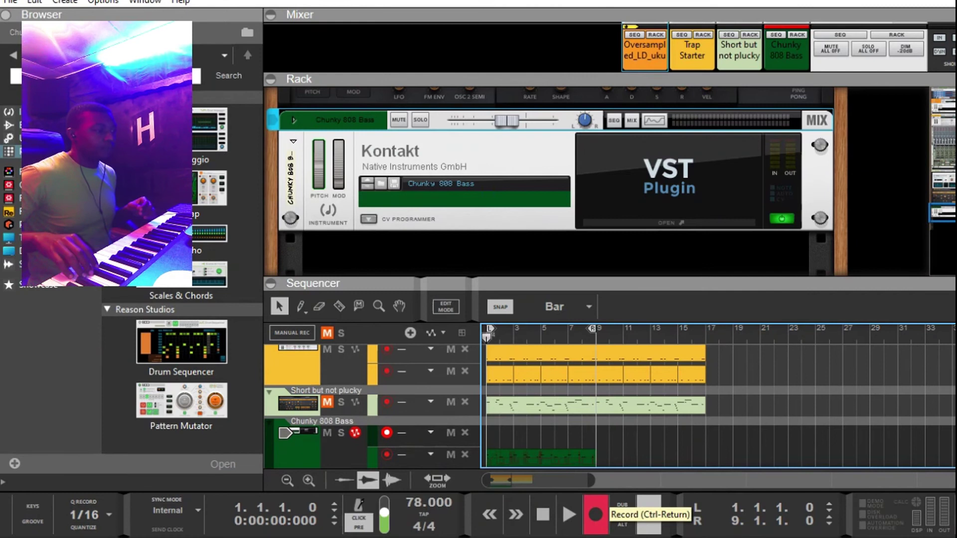
pyautogui.click(595, 513)
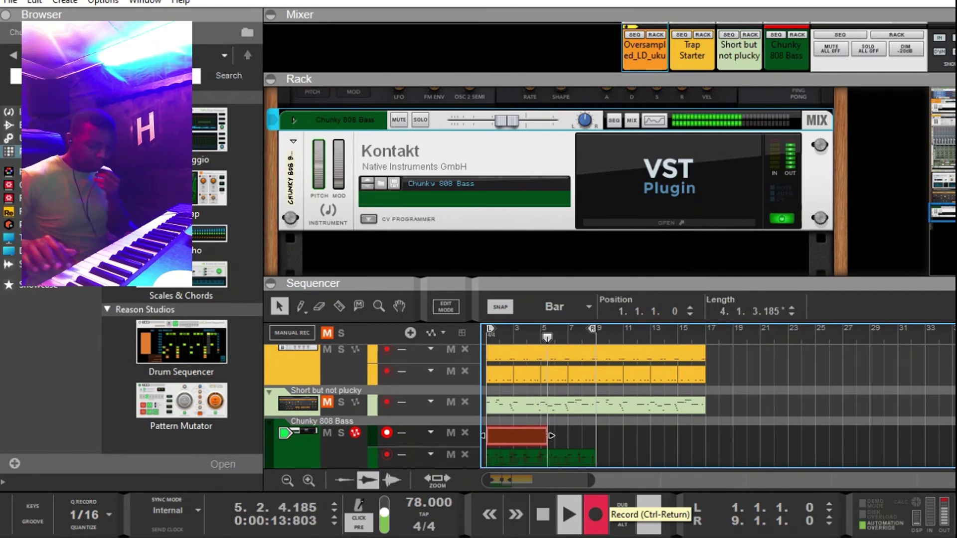
pyautogui.press('space')
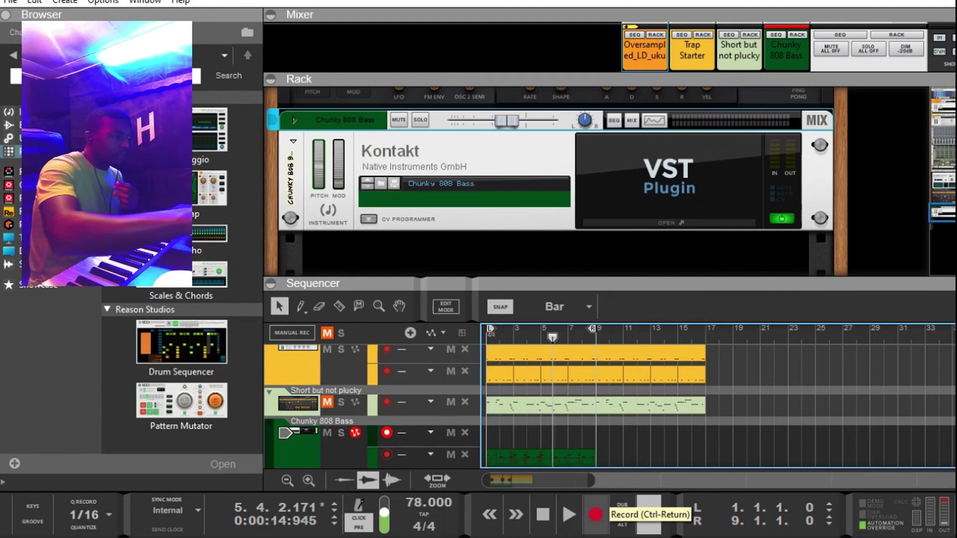
pyautogui.click(596, 514)
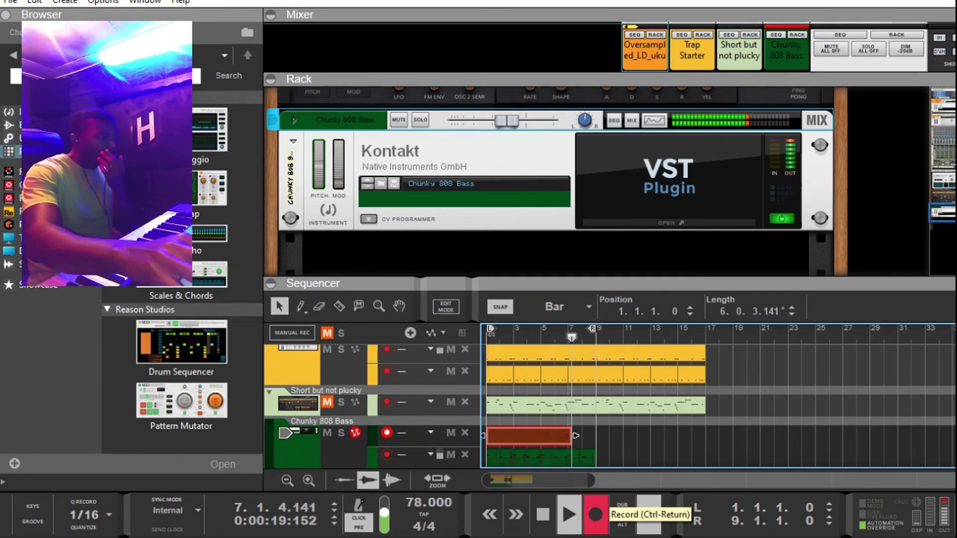
pyautogui.click(596, 514)
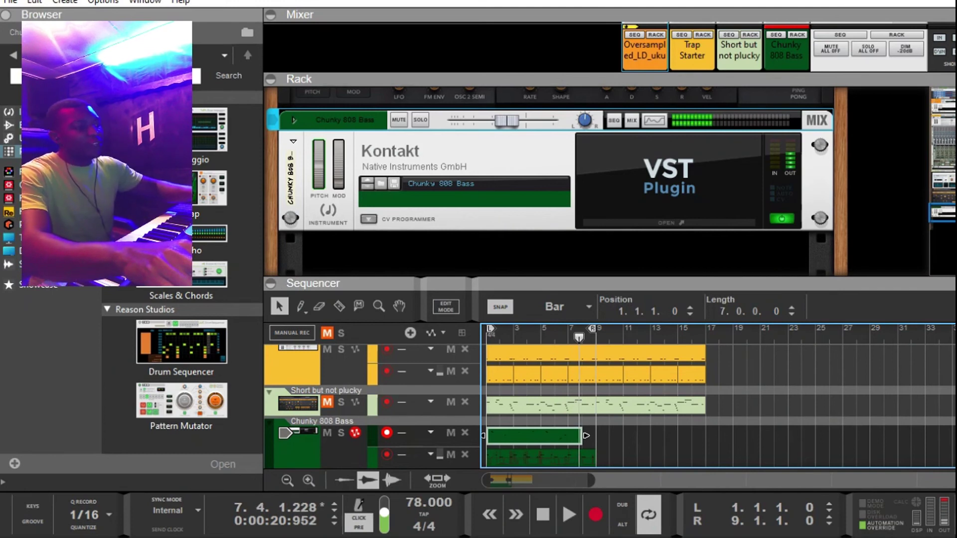
pyautogui.click(542, 514)
# Play back the overdubbed bass clip, shorten it to four bars and move it to start at bar 5.
pyautogui.press('space')
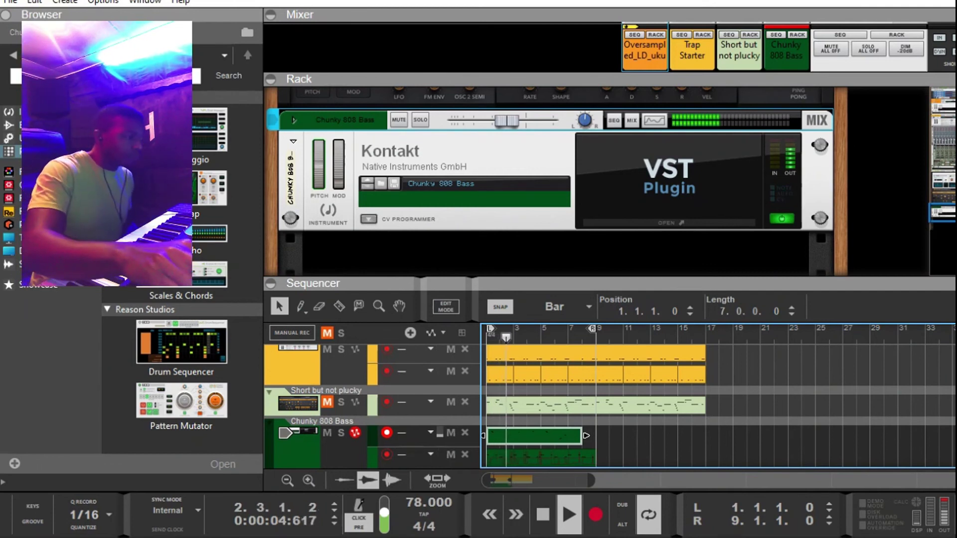
pyautogui.rightClick(563, 437)
pyautogui.click(607, 397)
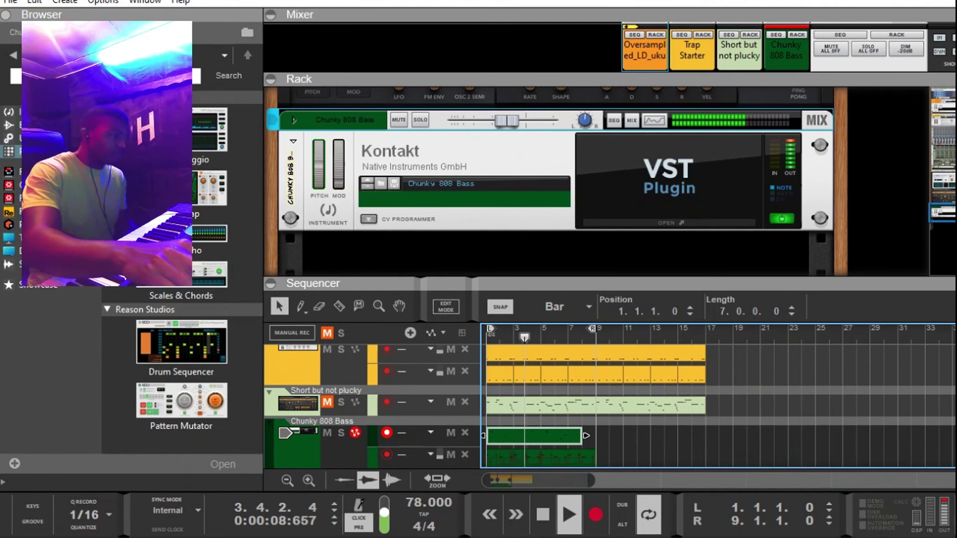
pyautogui.moveTo(584, 436); pyautogui.dragTo(543, 436)
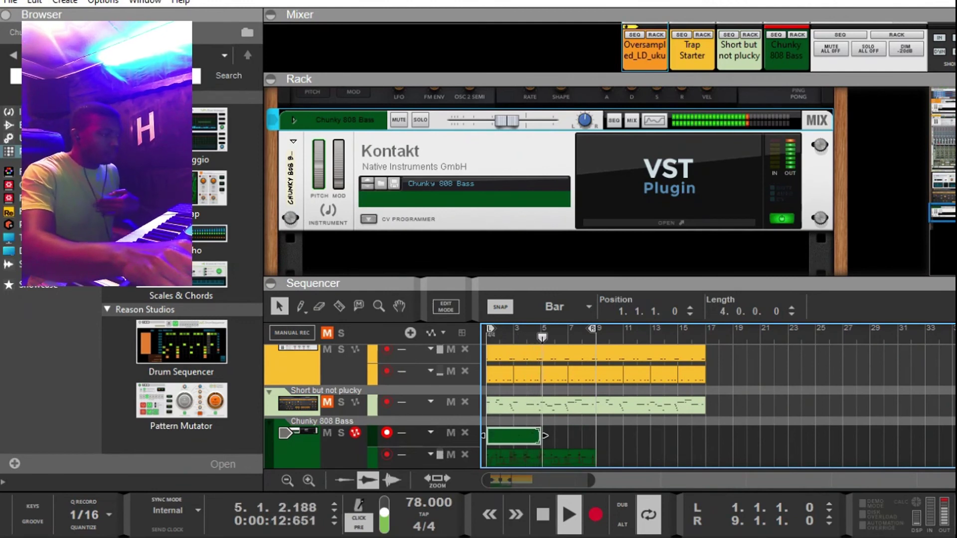
pyautogui.press('space')
pyautogui.press('space')
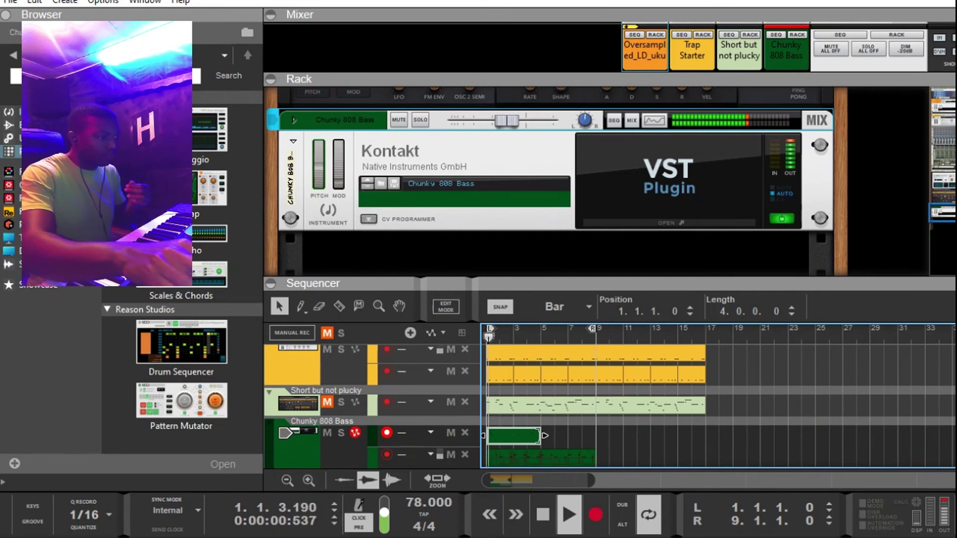
pyautogui.moveTo(514, 436); pyautogui.dragTo(568, 436)
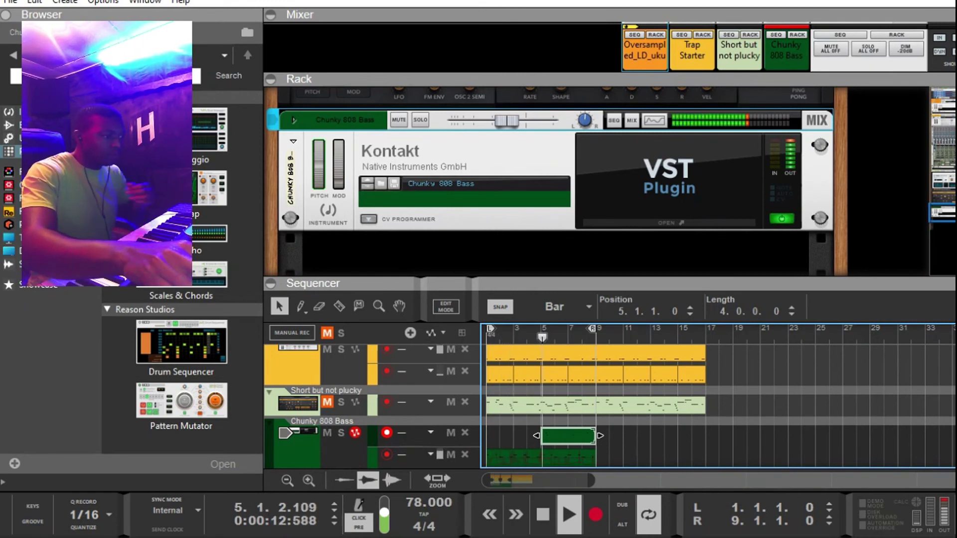
# Open the overdubbed bass clip in the enlarged note editor, delete the high note in bar 7 and close the editor.
pyautogui.hotkey('ctrl', 'e')
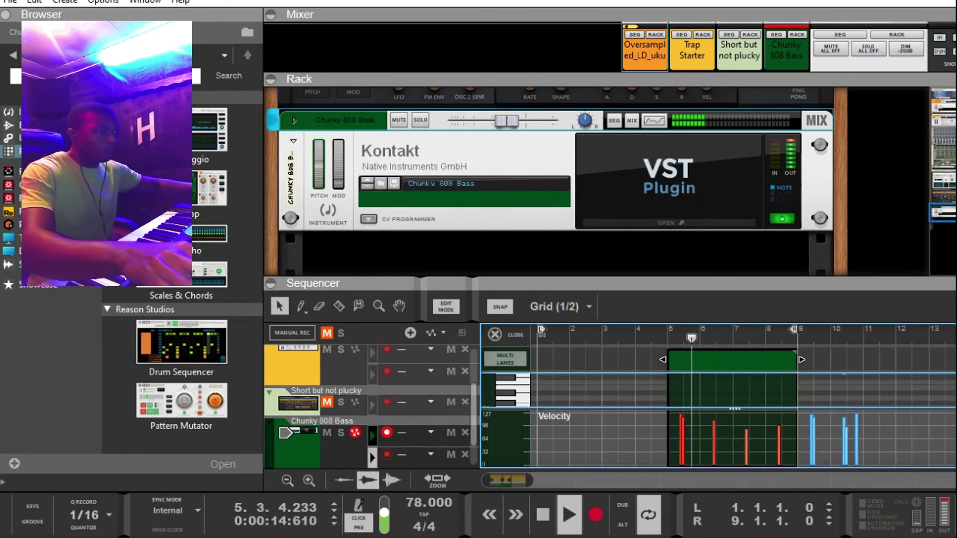
pyautogui.moveTo(618, 280); pyautogui.dragTo(618, 163)
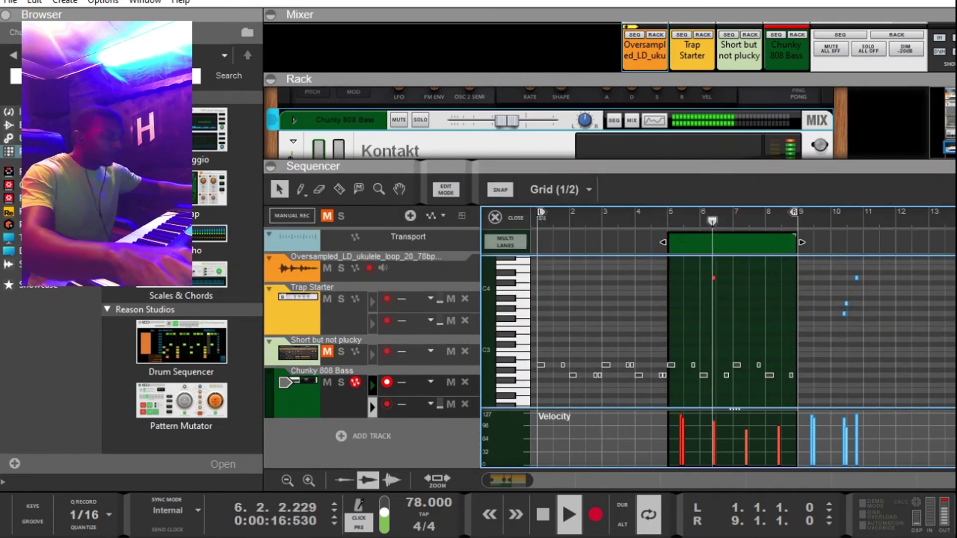
pyautogui.scroll(1, 721, 329)
pyautogui.scroll(4, 729, 329)
pyautogui.scroll(3, 728, 328)
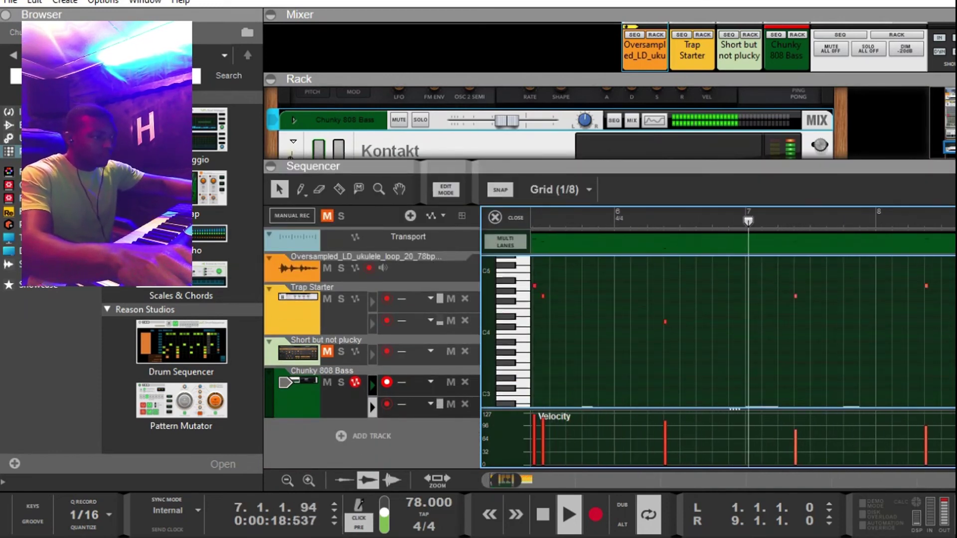
pyautogui.scroll(-2, 796, 344)
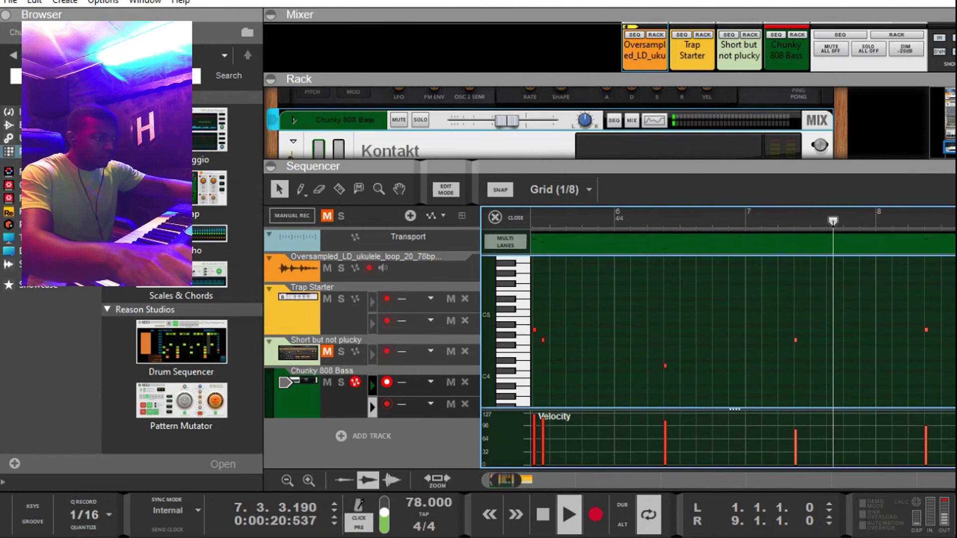
pyautogui.click(795, 340)
pyautogui.press('Delete')
pyautogui.scroll(-8, 795, 340)
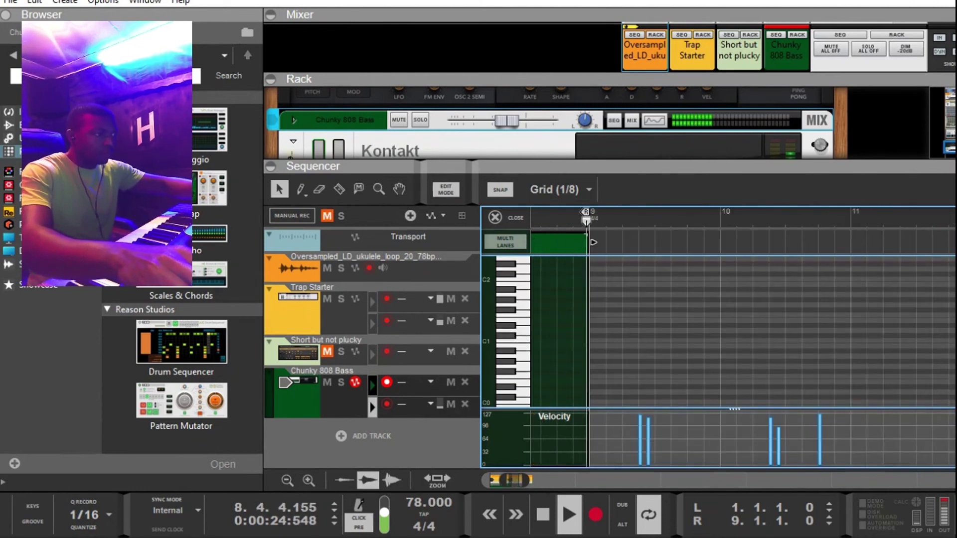
pyautogui.click(498, 217)
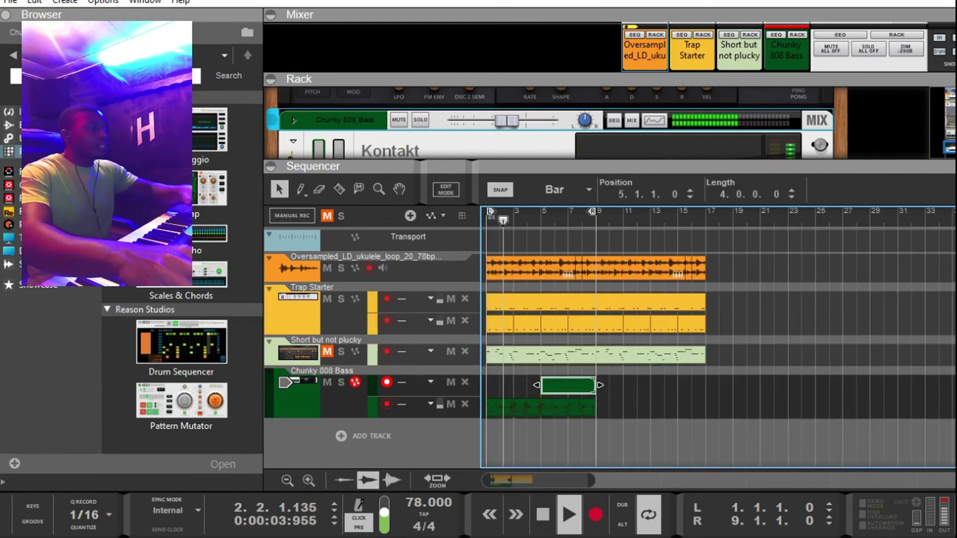
# Open the Kontakt plugin window and audition Classic2 808 Bass and Dance Hall 808 Bass in place of the current sound.
pyautogui.press('space')
pyautogui.moveTo(648, 165); pyautogui.dragTo(648, 236)
pyautogui.scroll(-3, 553, 158)
pyautogui.scroll(1, 553, 158)
pyautogui.click(669, 134)
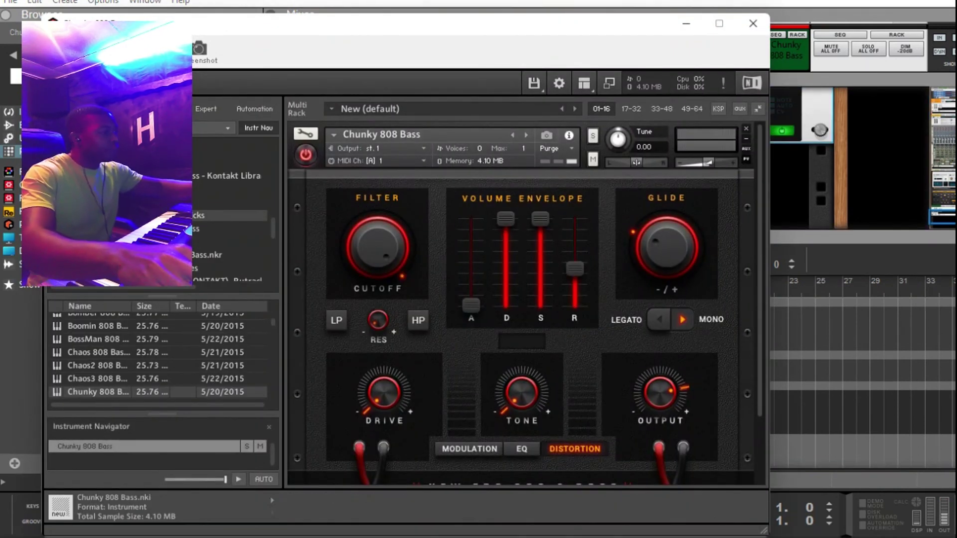
pyautogui.scroll(-3, 157, 354)
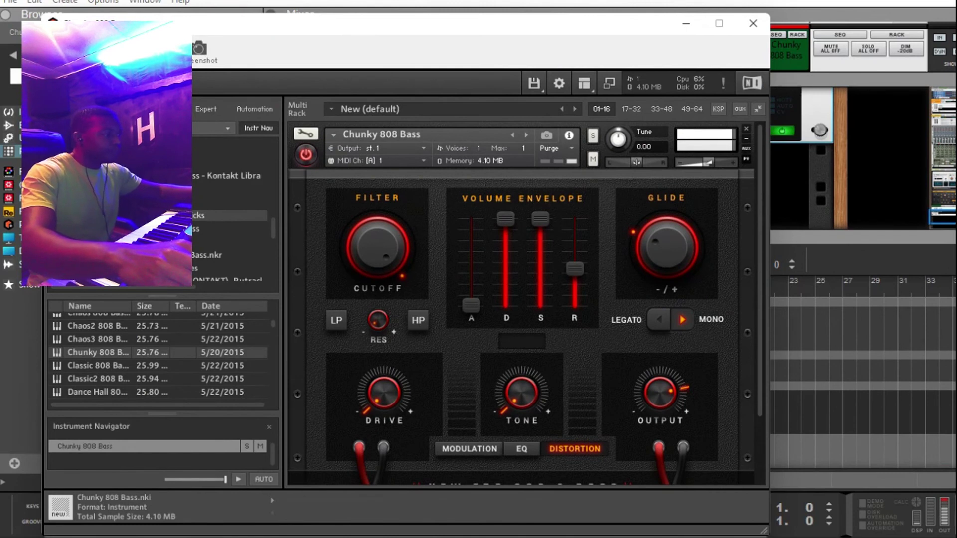
pyautogui.click(99, 379)
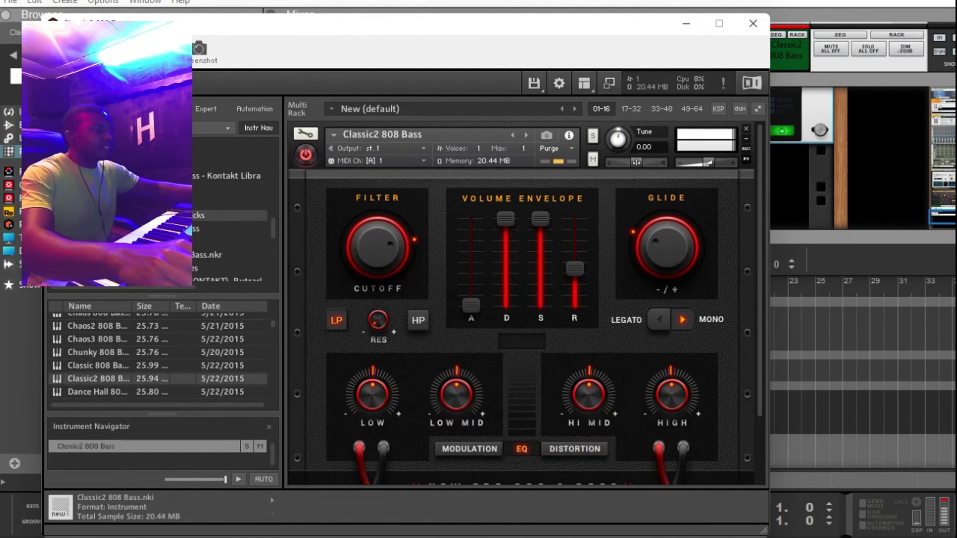
pyautogui.scroll(-2, 157, 357)
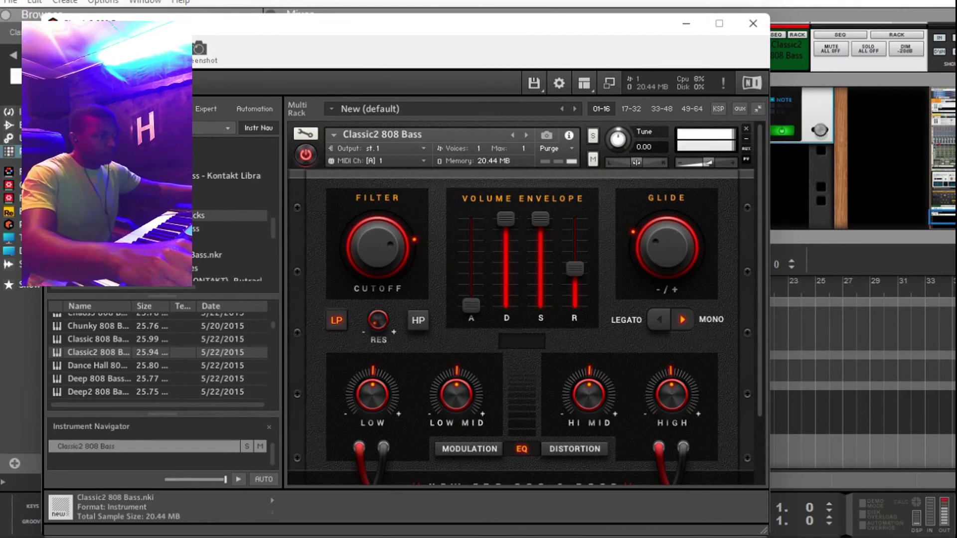
pyautogui.doubleClick(97, 366)
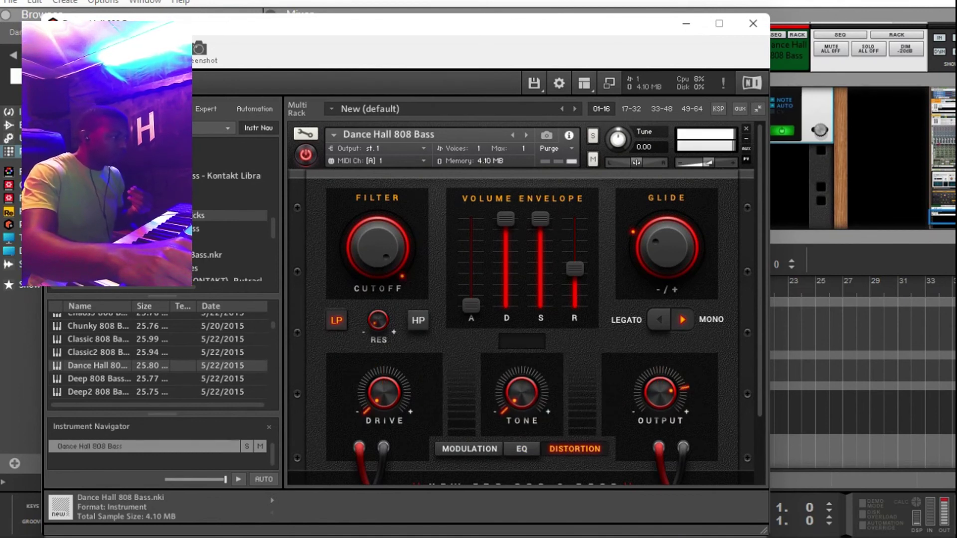
# Audition the Deep, Deep2, Dance Hall and Classic 808 Bass instruments, and reload Chunky 808 Bass.
pyautogui.click(98, 379)
pyautogui.moveTo(99, 379); pyautogui.dragTo(418, 321)
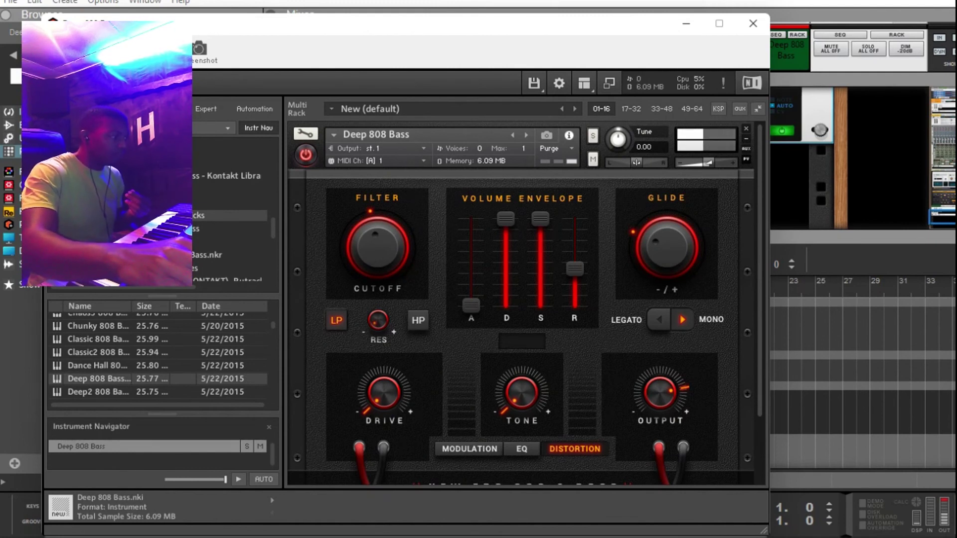
pyautogui.moveTo(99, 392); pyautogui.dragTo(417, 339)
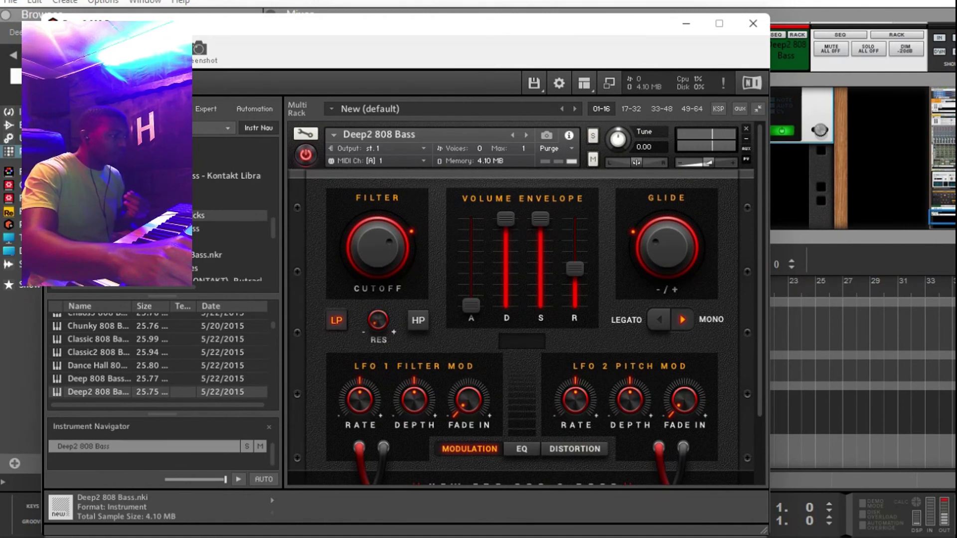
pyautogui.click(99, 366)
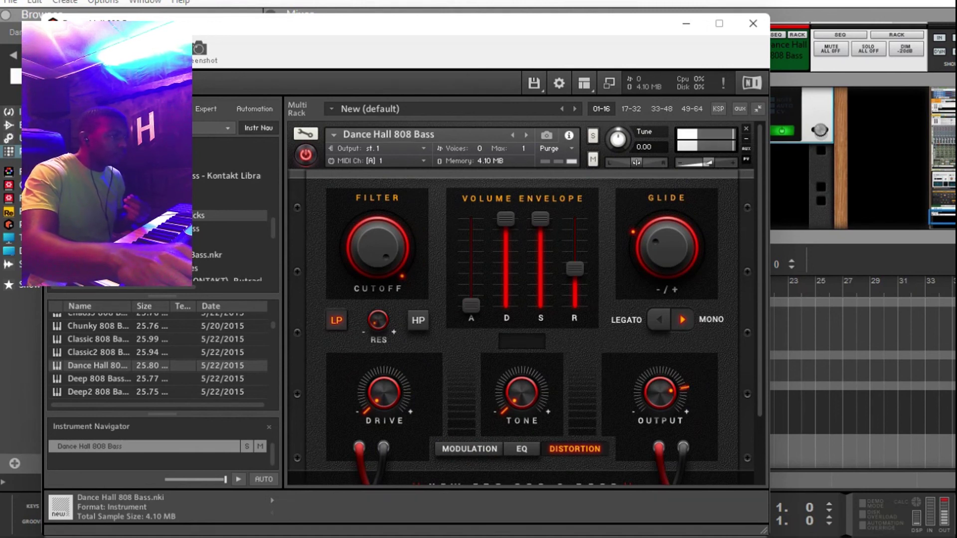
pyautogui.scroll(-3, 523, 304)
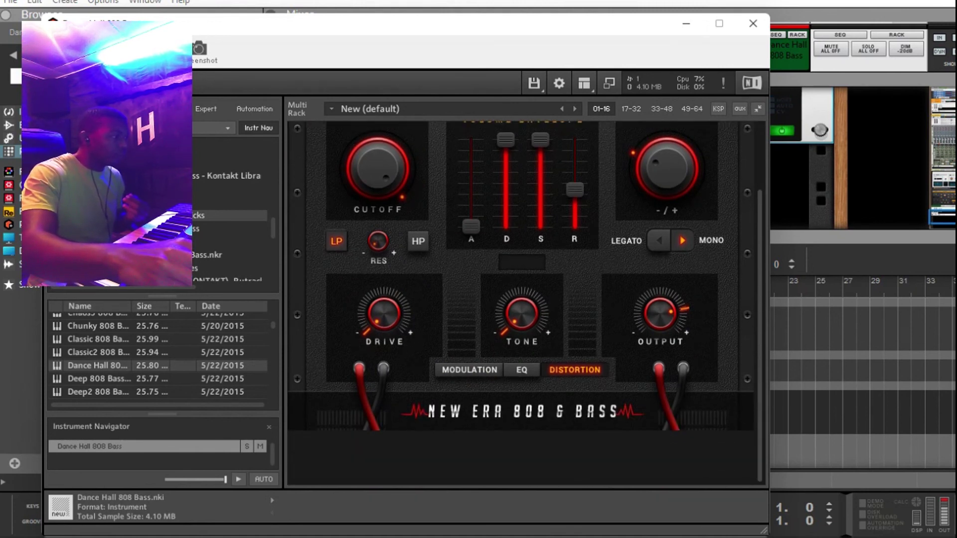
pyautogui.doubleClick(98, 339)
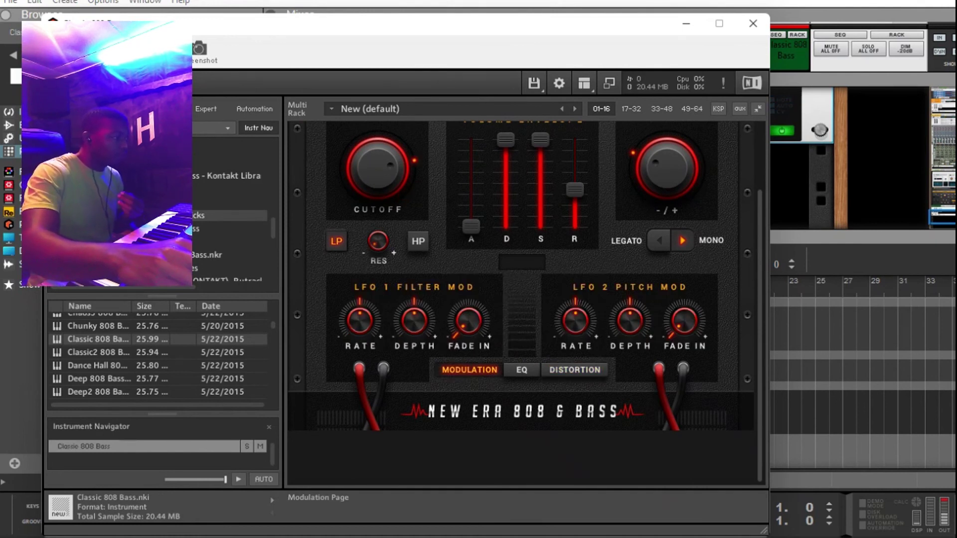
pyautogui.scroll(1, 157, 359)
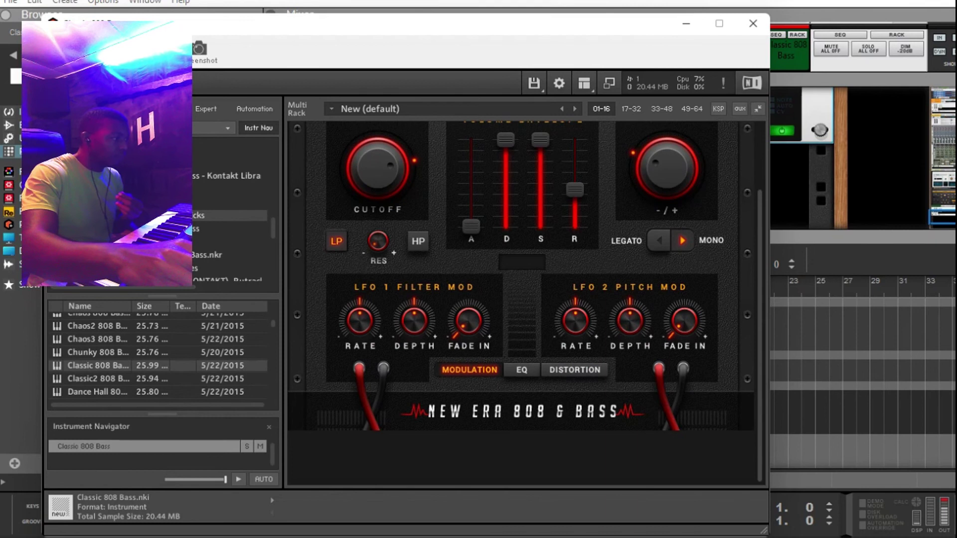
pyautogui.doubleClick(98, 352)
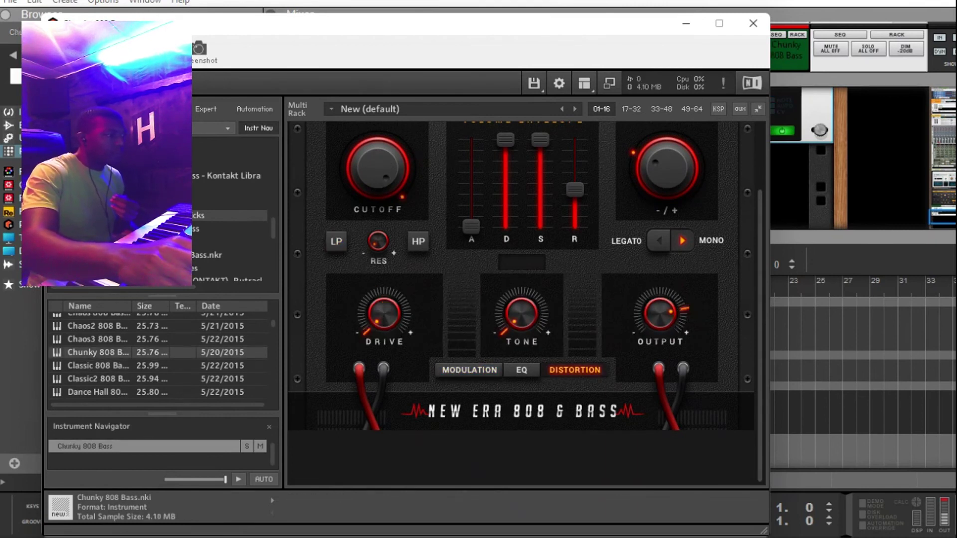
# Close the Kontakt window, lower the Chunky 808 Bass mix channel level to -12.58 dB and stop playback.
pyautogui.click(752, 23)
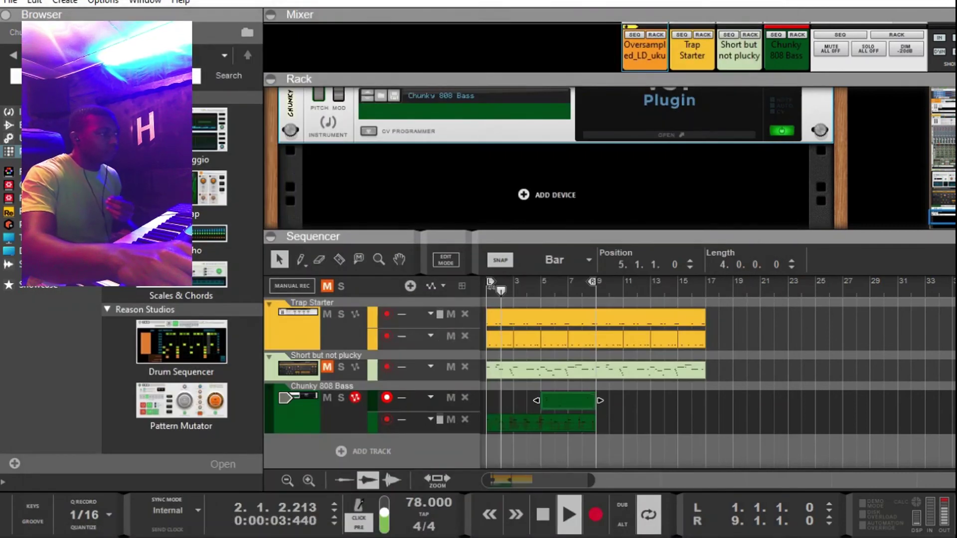
pyautogui.scroll(3, 588, 174)
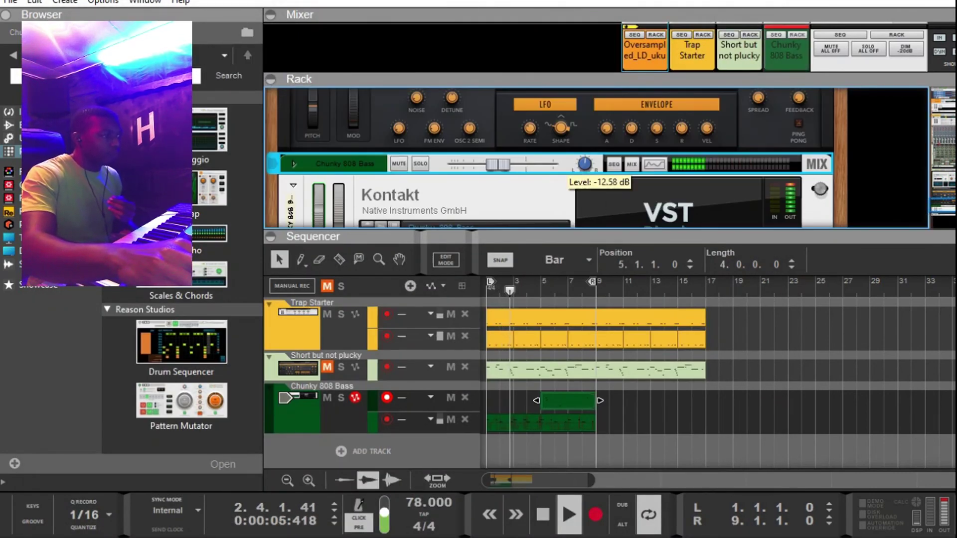
pyautogui.scroll(-3, 588, 174)
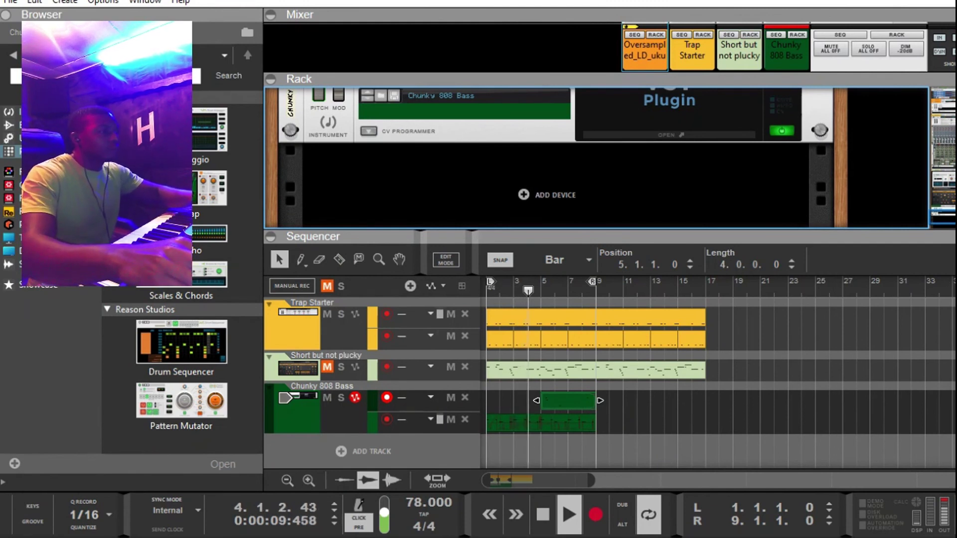
pyautogui.press('space')
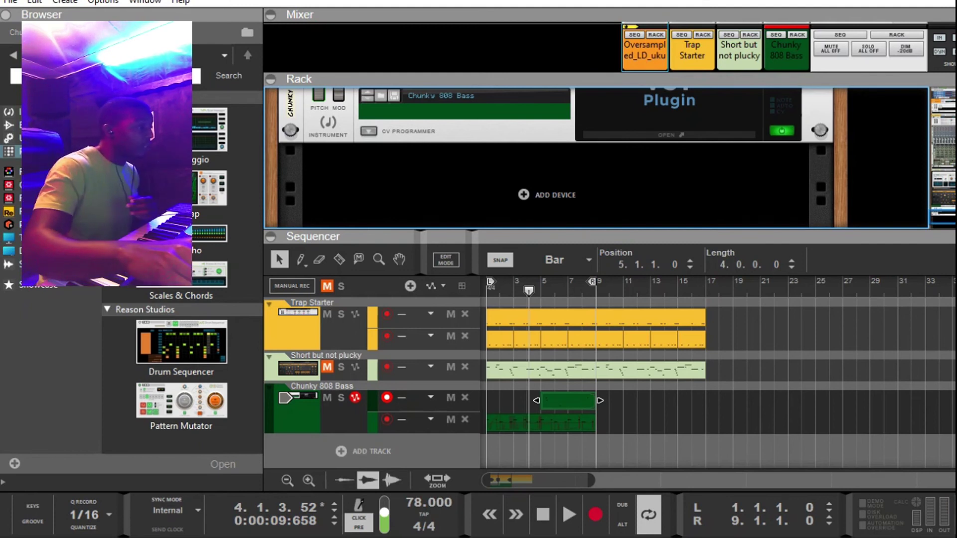
# Add a Scream 4 Distortion effect to the Chunky 808 Bass Kontakt device and set its damage type to Fuzz during playback.
pyautogui.rightClick(409, 119)
pyautogui.moveTo(448, 282)
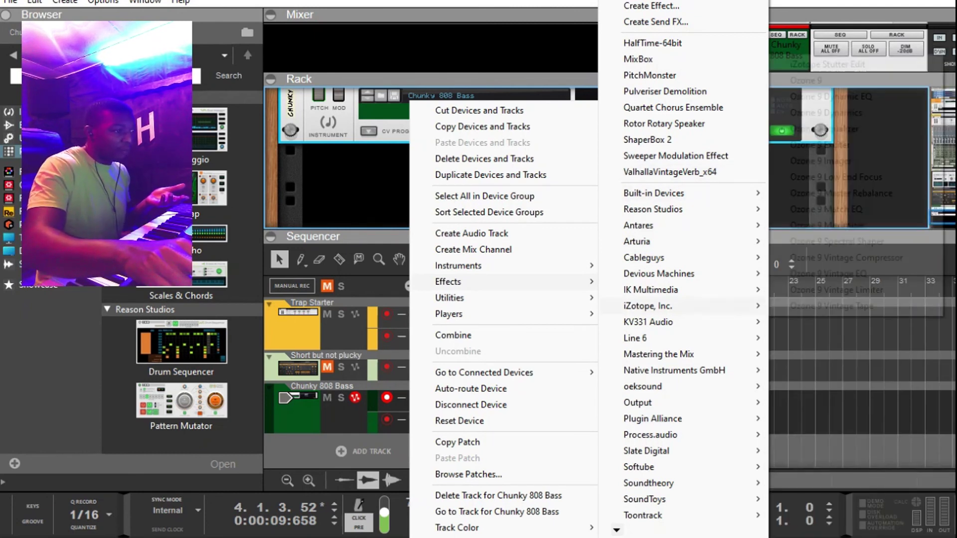
pyautogui.moveTo(643, 386)
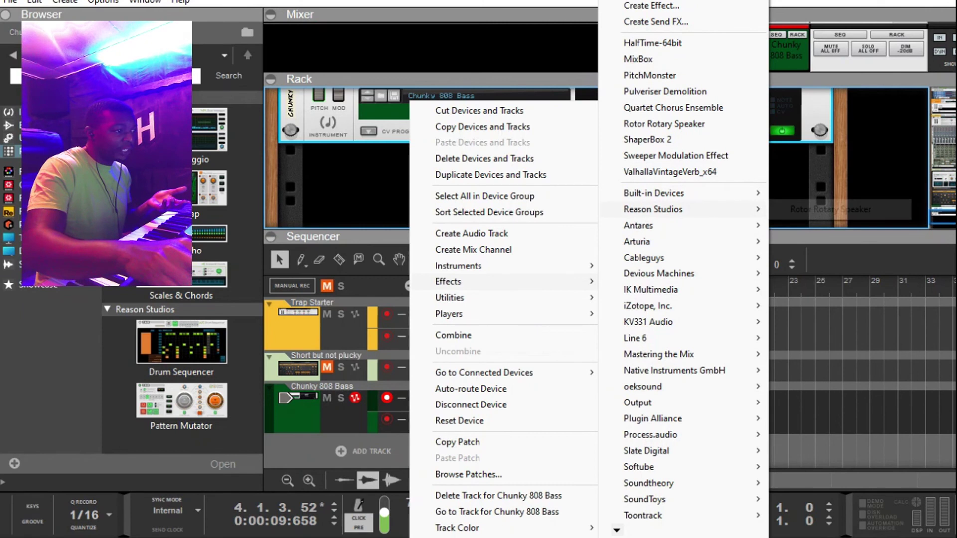
pyautogui.moveTo(653, 193)
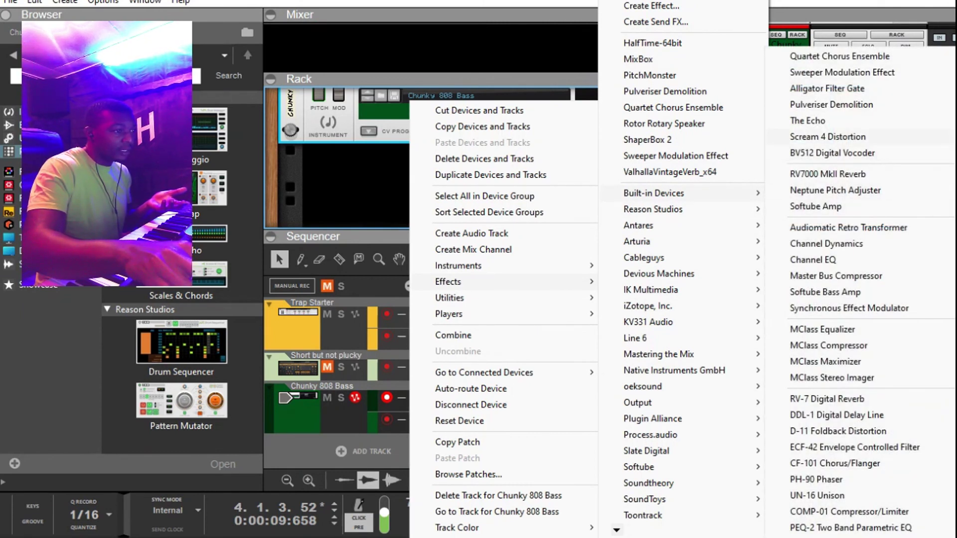
pyautogui.click(827, 137)
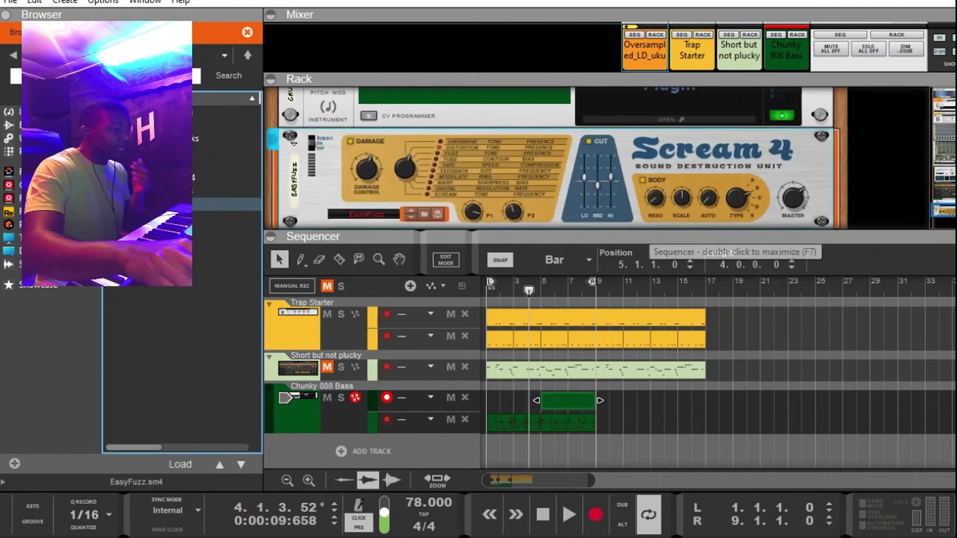
pyautogui.press('space')
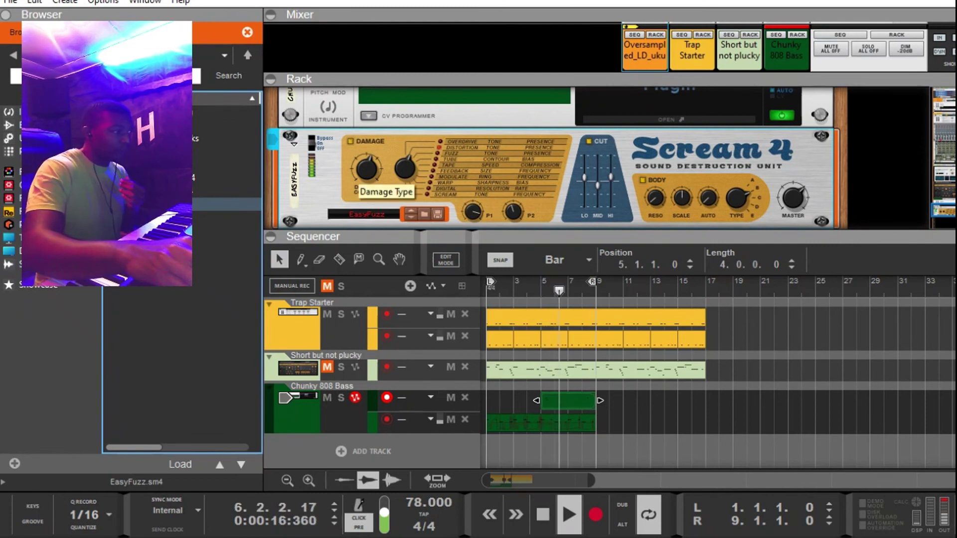
pyautogui.moveTo(404, 169); pyautogui.dragTo(405, 163)
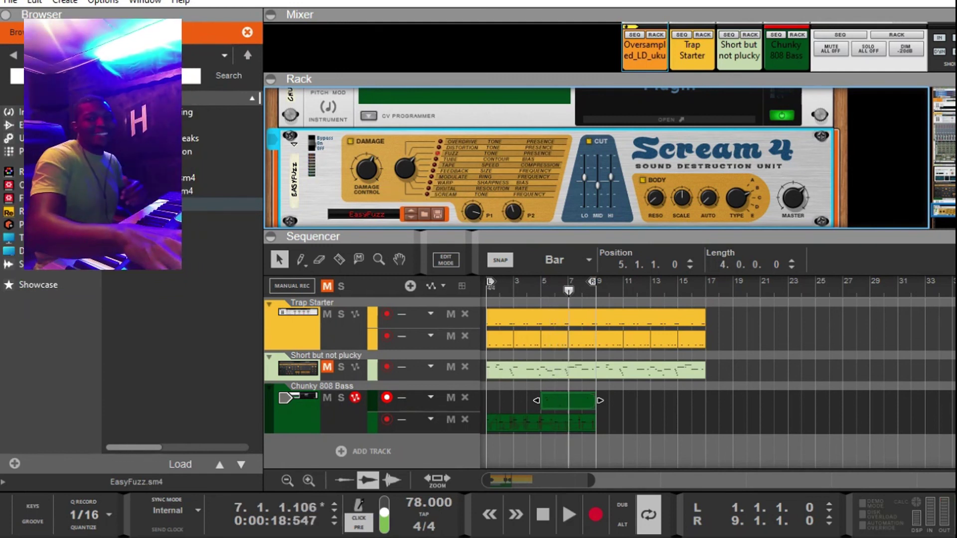
# Return the playhead to bar 1 and mute the first Short but not plucky clip.
pyautogui.moveTo(553, 236); pyautogui.dragTo(553, 188)
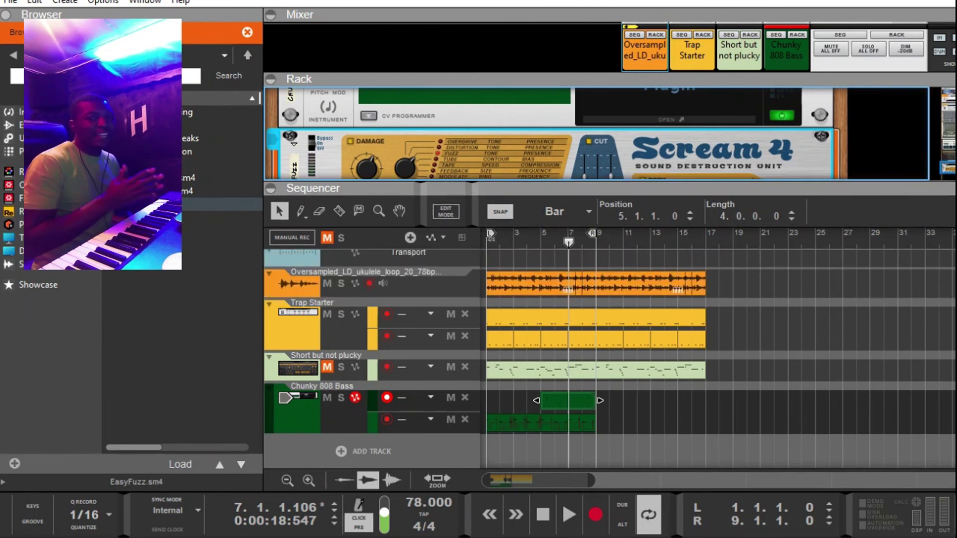
pyautogui.moveTo(568, 243); pyautogui.dragTo(485, 245)
pyautogui.click(553, 370)
pyautogui.press('m')
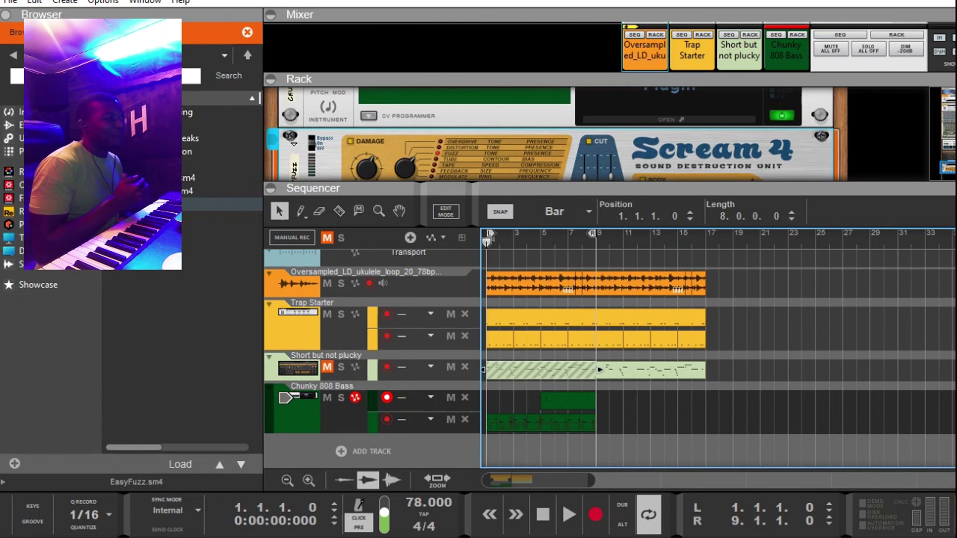
# Unmute the Short but not plucky track and play the song with the loop extended to bar 17.
pyautogui.click(326, 367)
pyautogui.moveTo(592, 233); pyautogui.dragTo(701, 233)
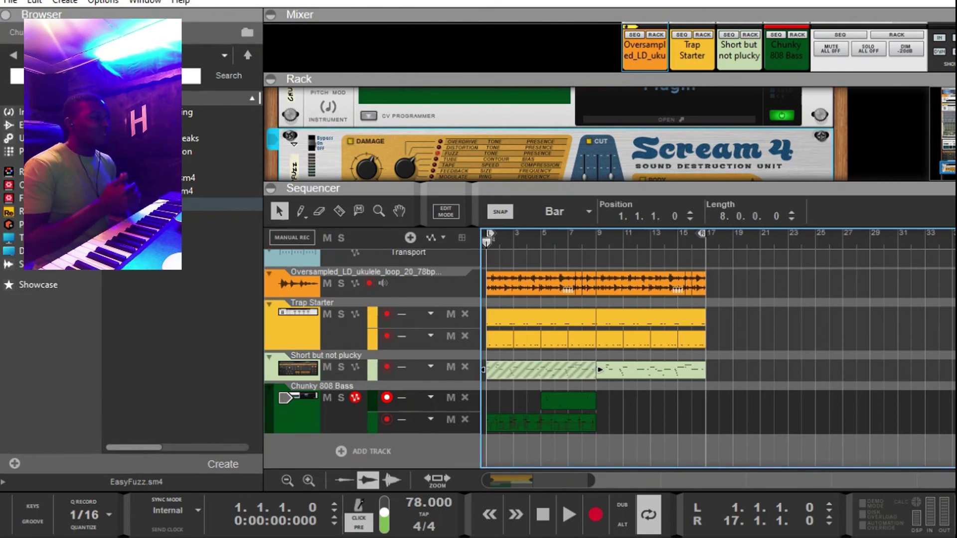
pyautogui.click(568, 514)
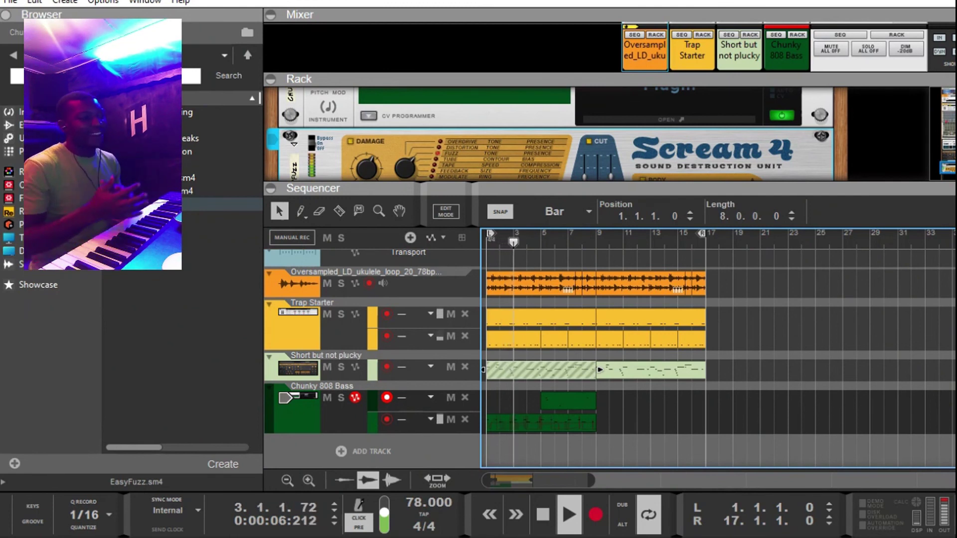
# Open the second Short but not plucky clip in the note editor and close the editor.
pyautogui.click(698, 369)
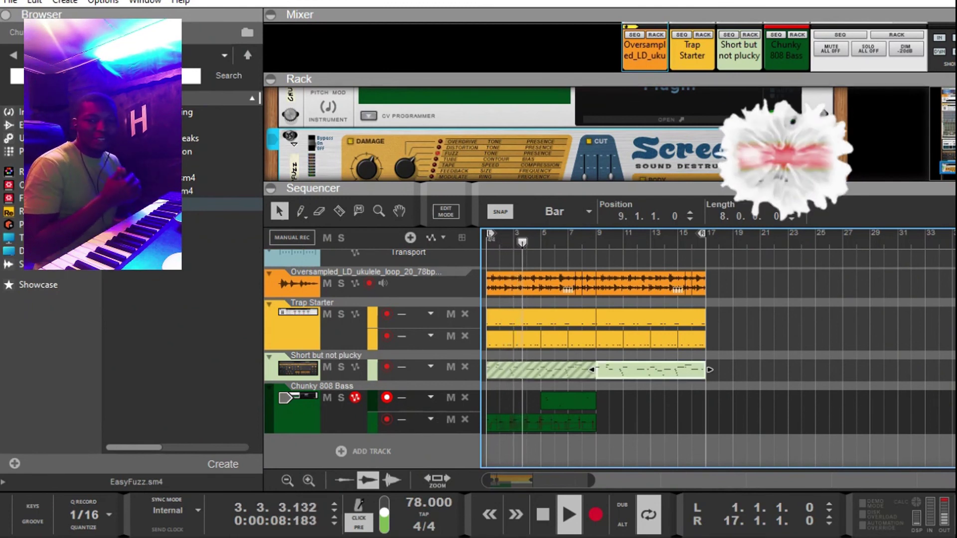
pyautogui.click(603, 370)
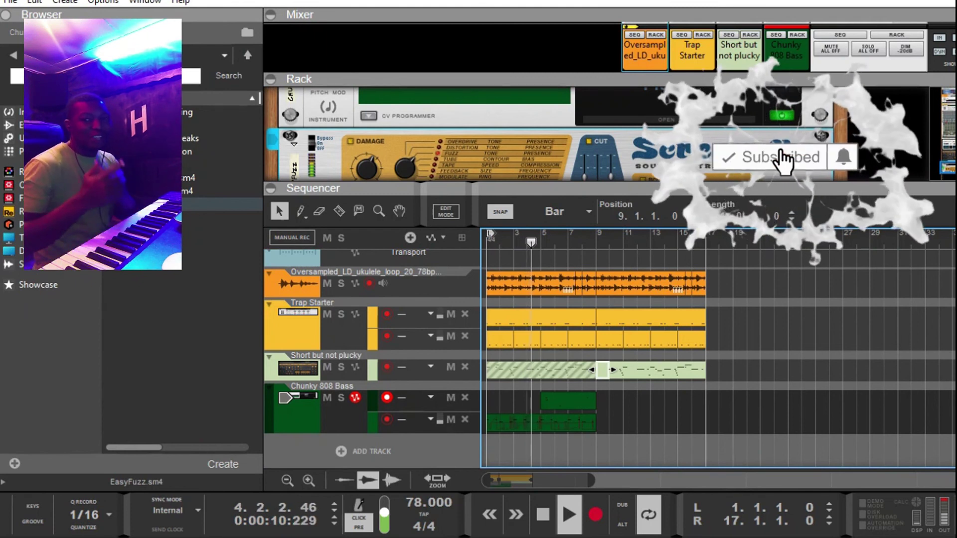
pyautogui.press('Delete')
pyautogui.doubleClick(623, 370)
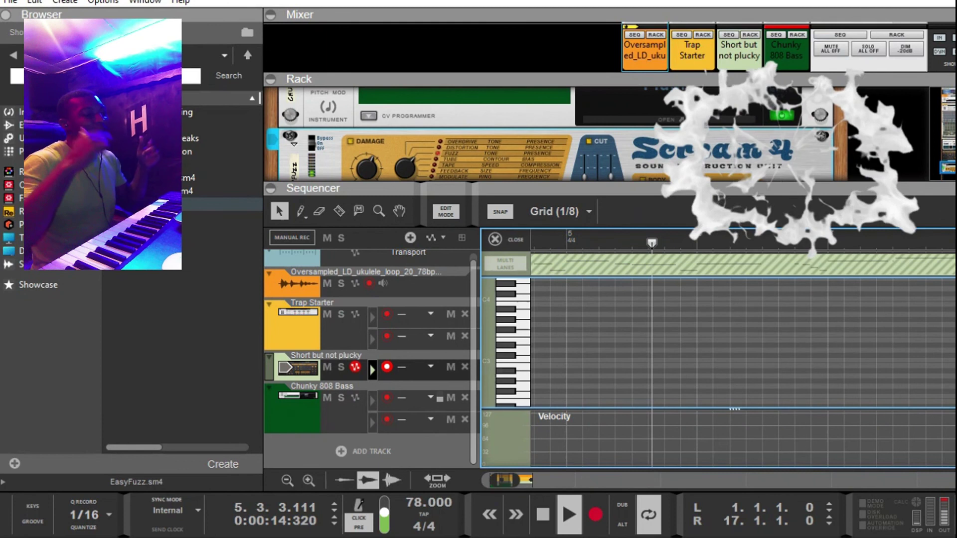
pyautogui.hotkey('ctrl', 'e')
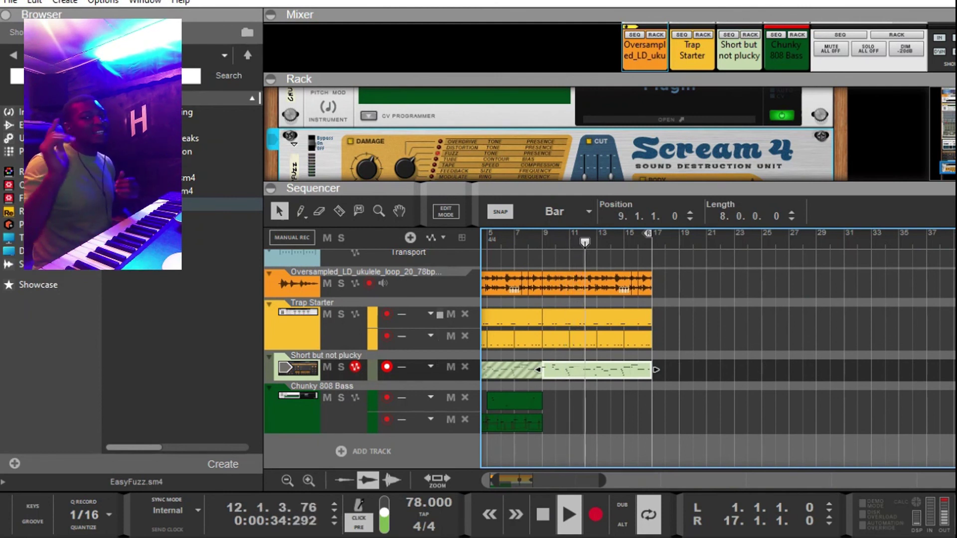
pyautogui.hotkey('ctrl', 'e')
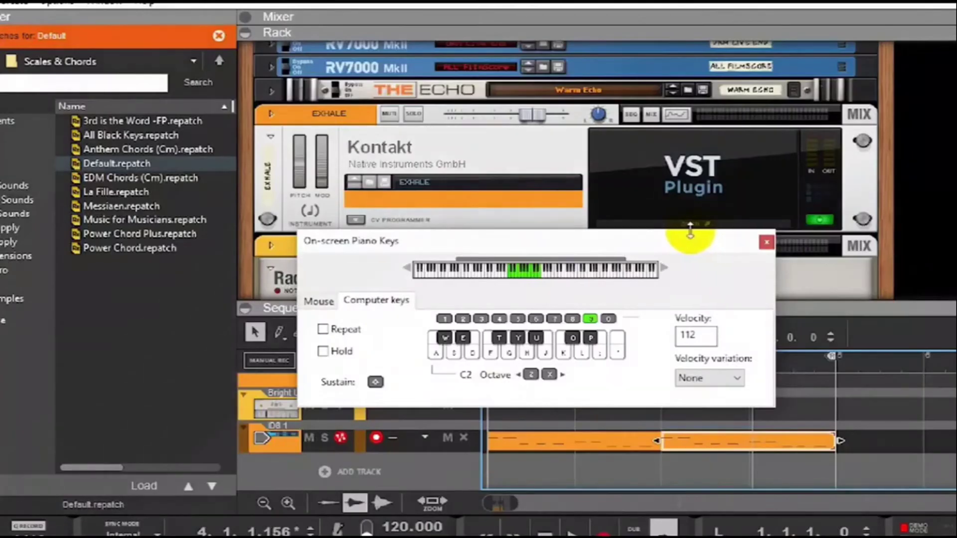
pyautogui.click(688, 225)
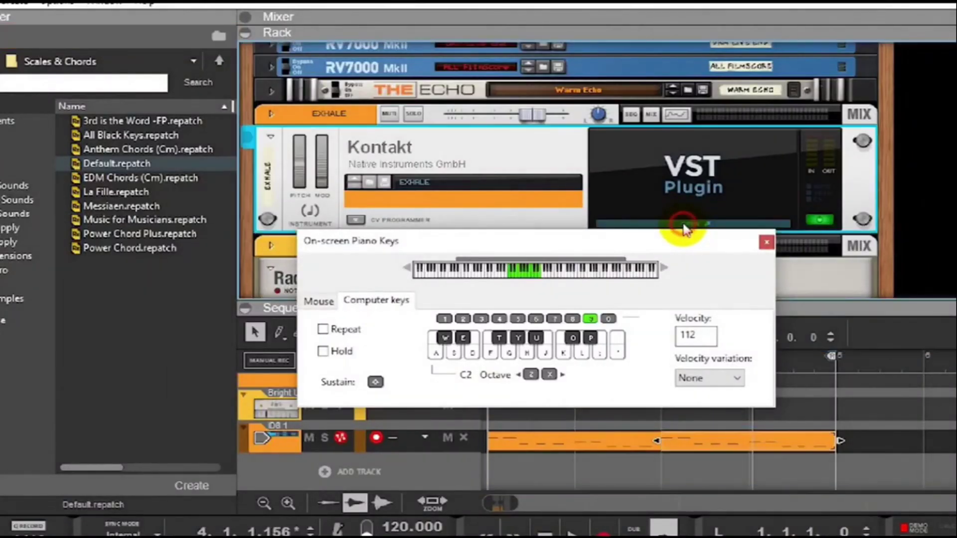